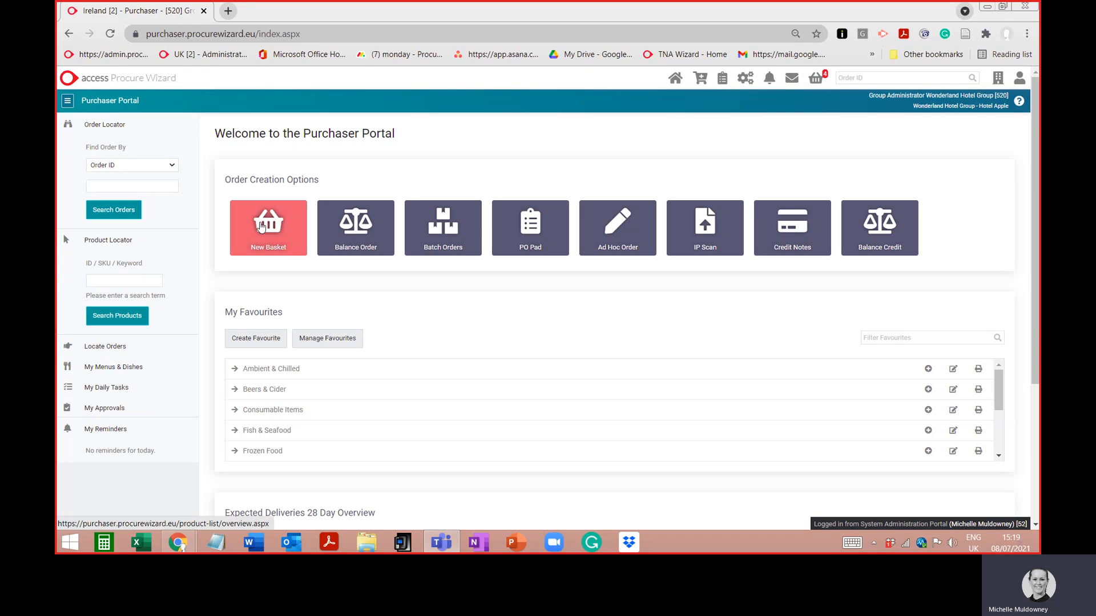
Step: Start a new basket for the Food mini market and go through its order name, requester and delivery date fields
left_click(261, 227)
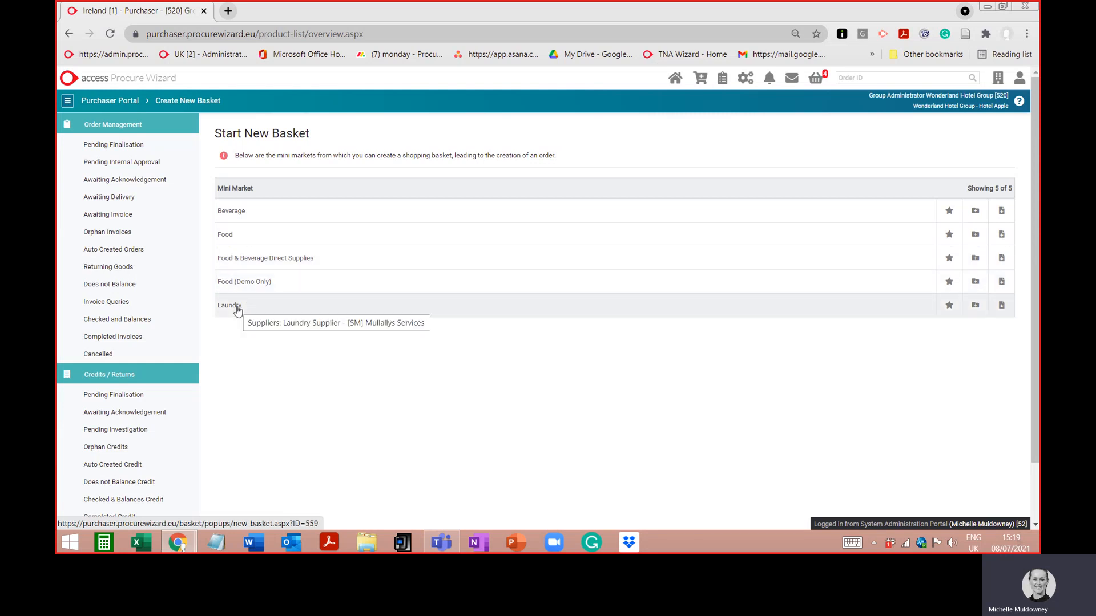
left_click(223, 238)
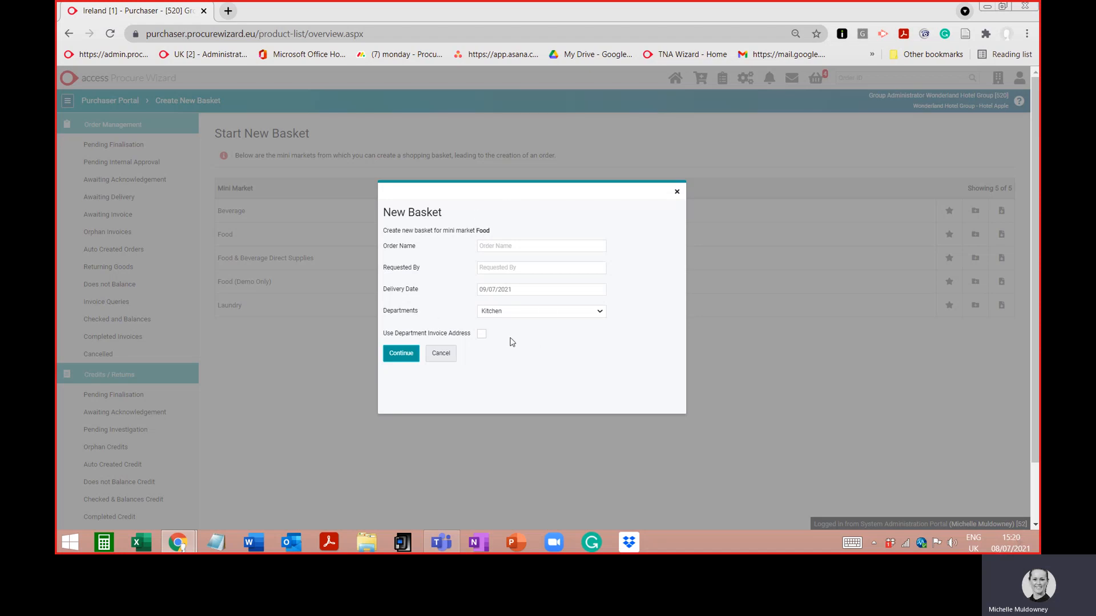
left_click(492, 249)
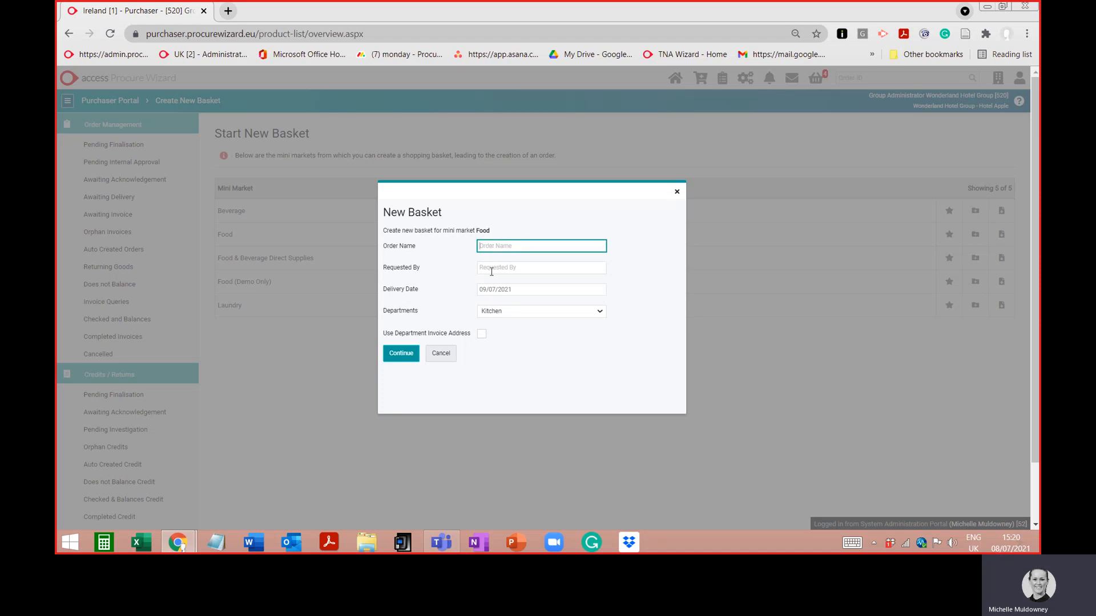
left_click(492, 268)
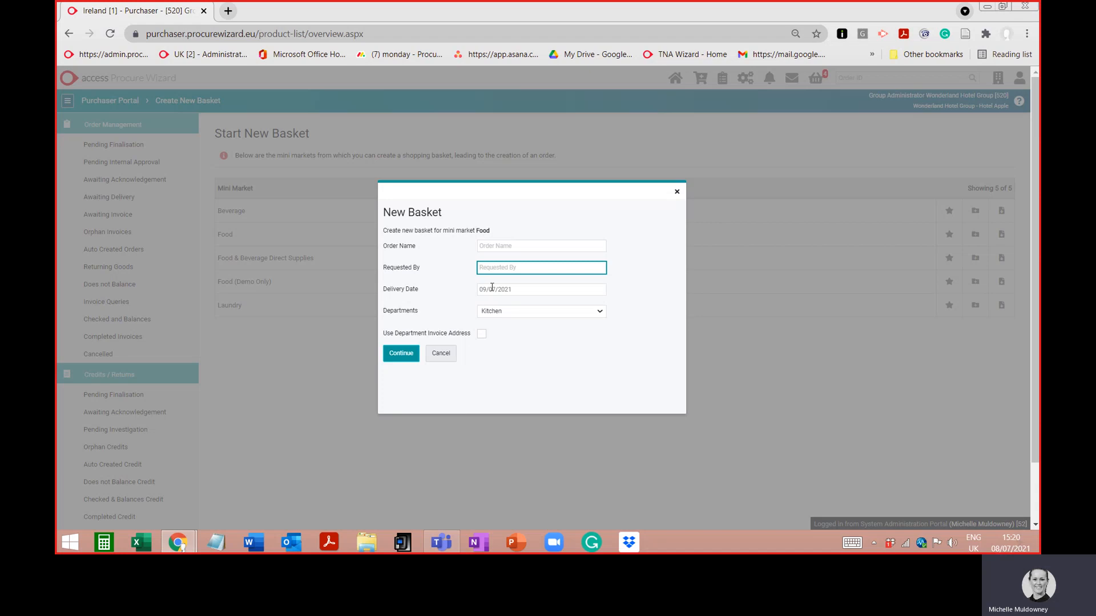
left_click(492, 291)
left_click(450, 286)
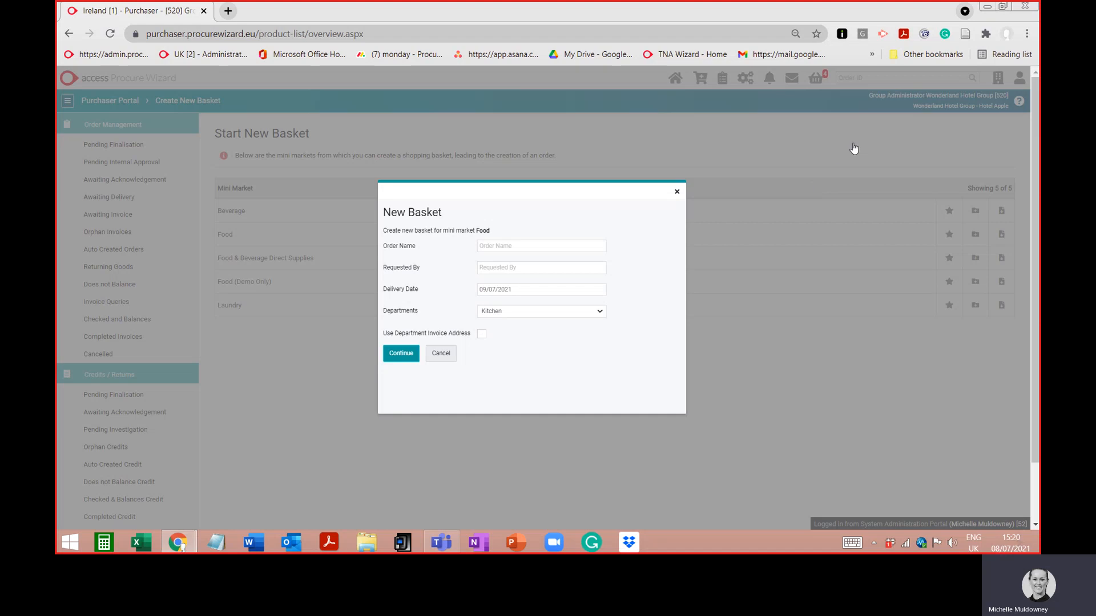
Step: Increase the browser's page zoom to its default size so the New Basket form is larger
left_click(1026, 37)
left_click(988, 153)
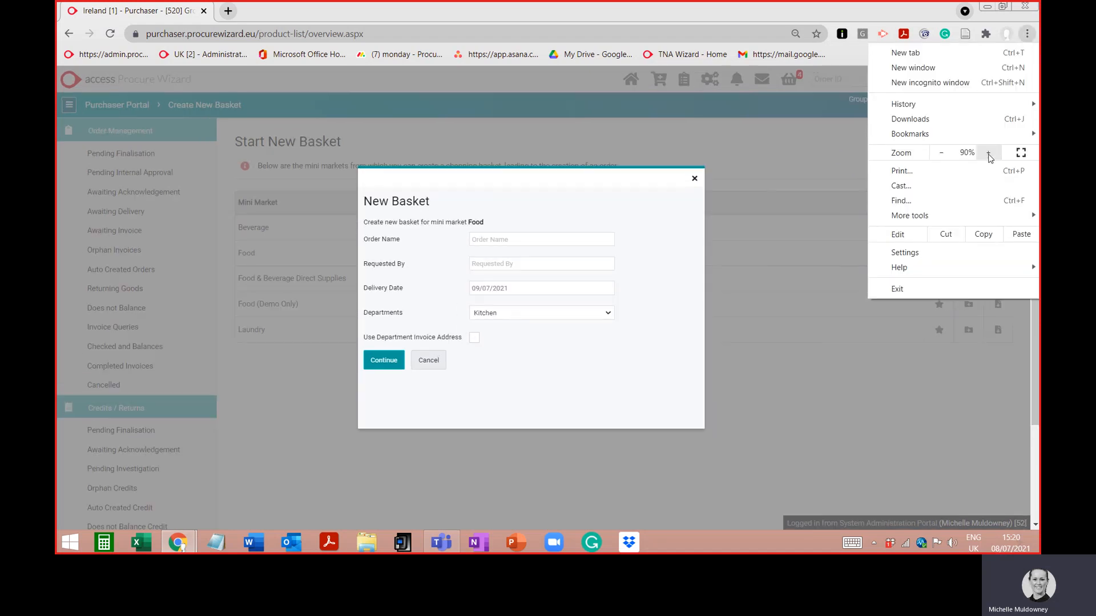
left_click(988, 153)
left_click(987, 152)
left_click(496, 196)
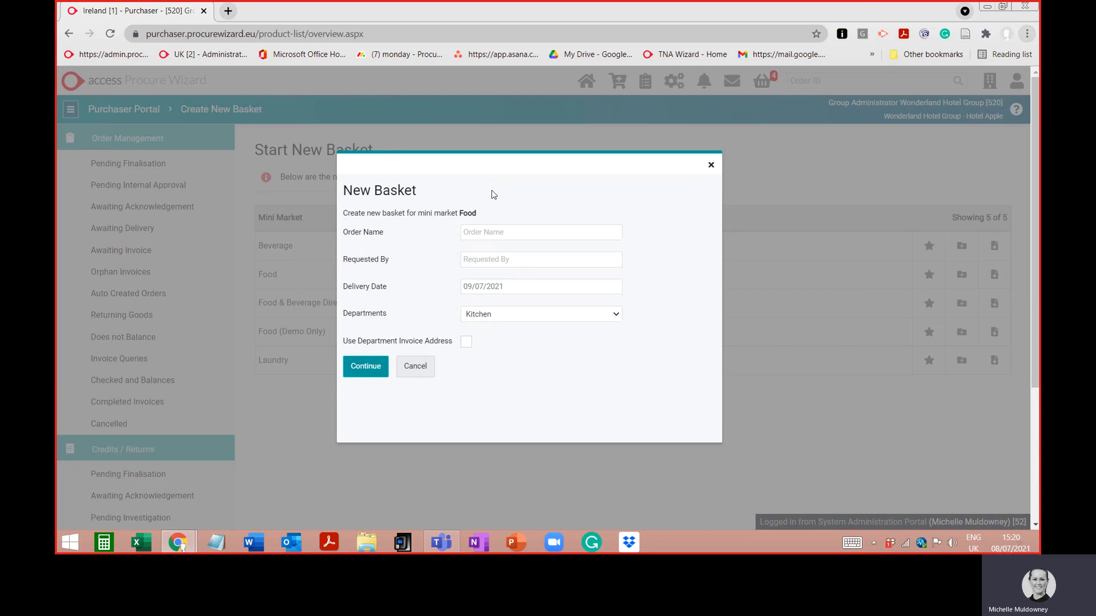
Step: Set the basket's delivery date to 11/07/2021, keep the Kitchen department, and continue to create the Food basket
left_click(474, 234)
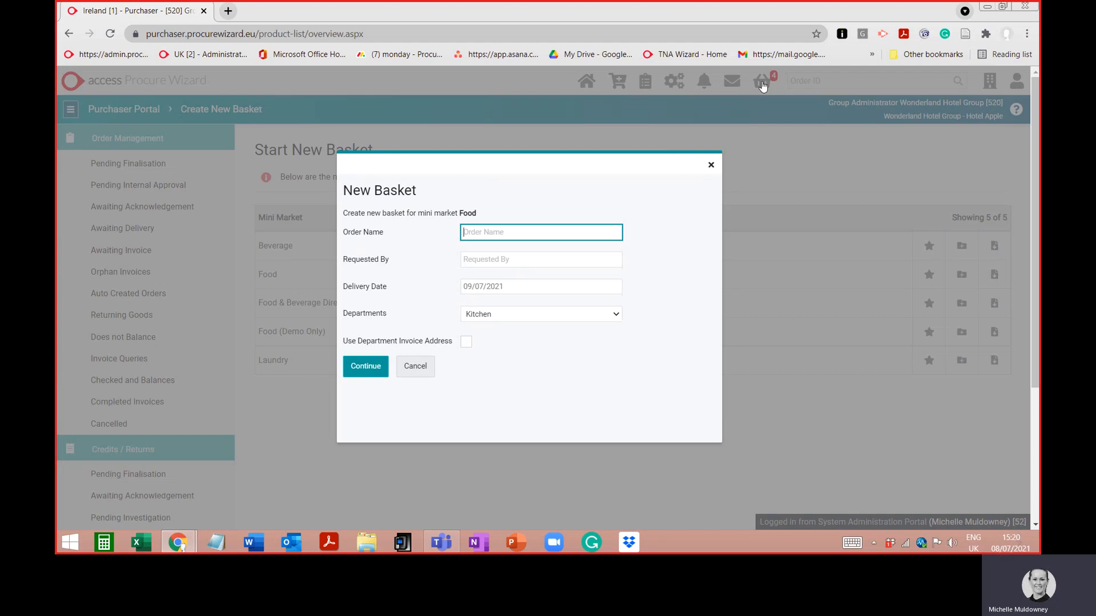
left_click(490, 260)
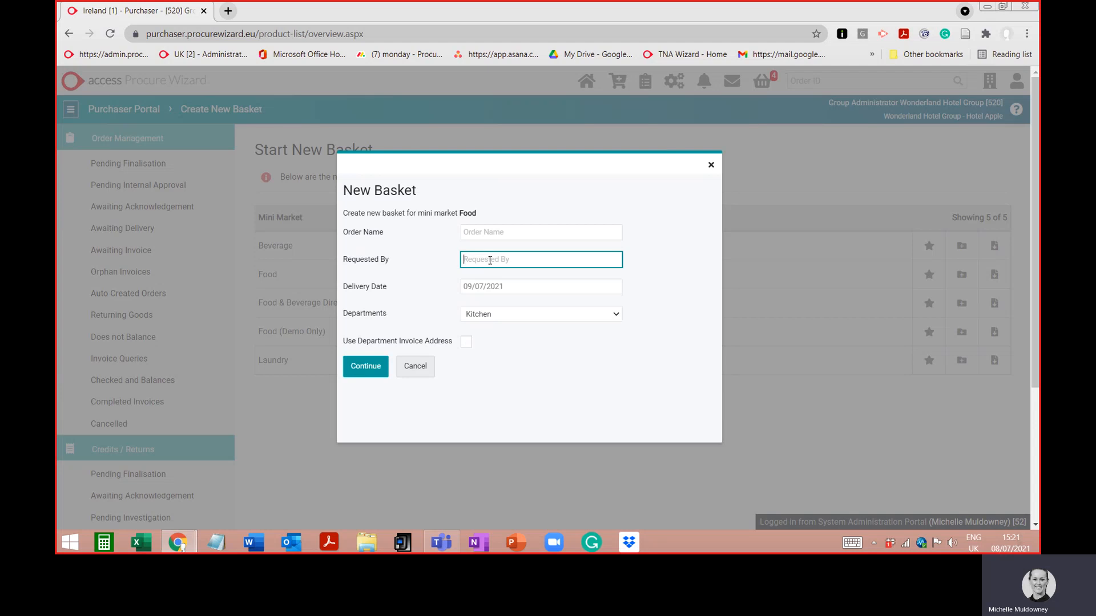
left_click(472, 291)
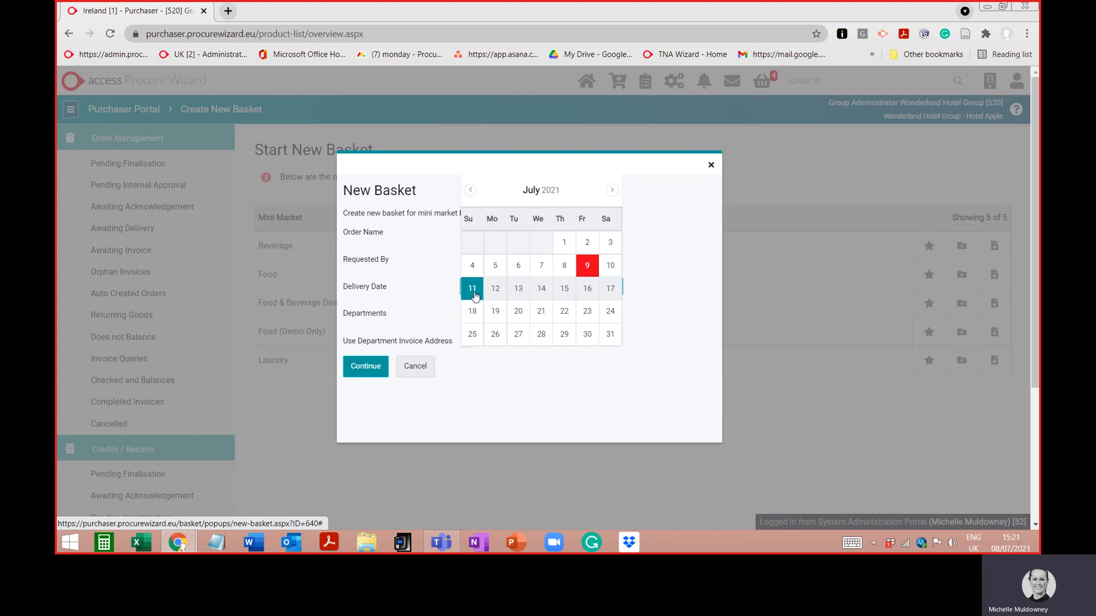
left_click(473, 290)
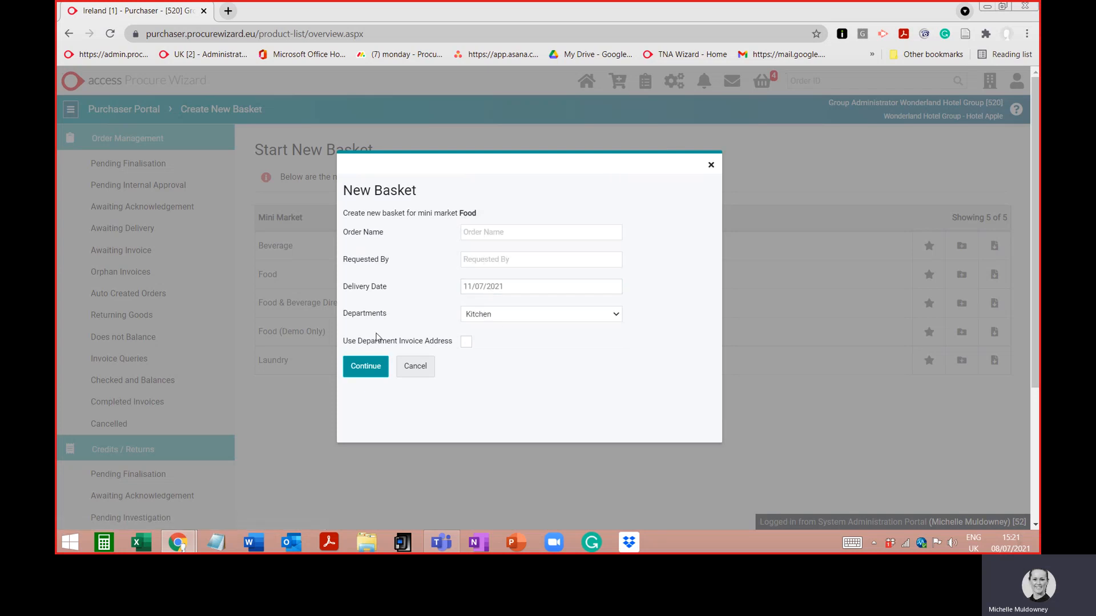
left_click(477, 317)
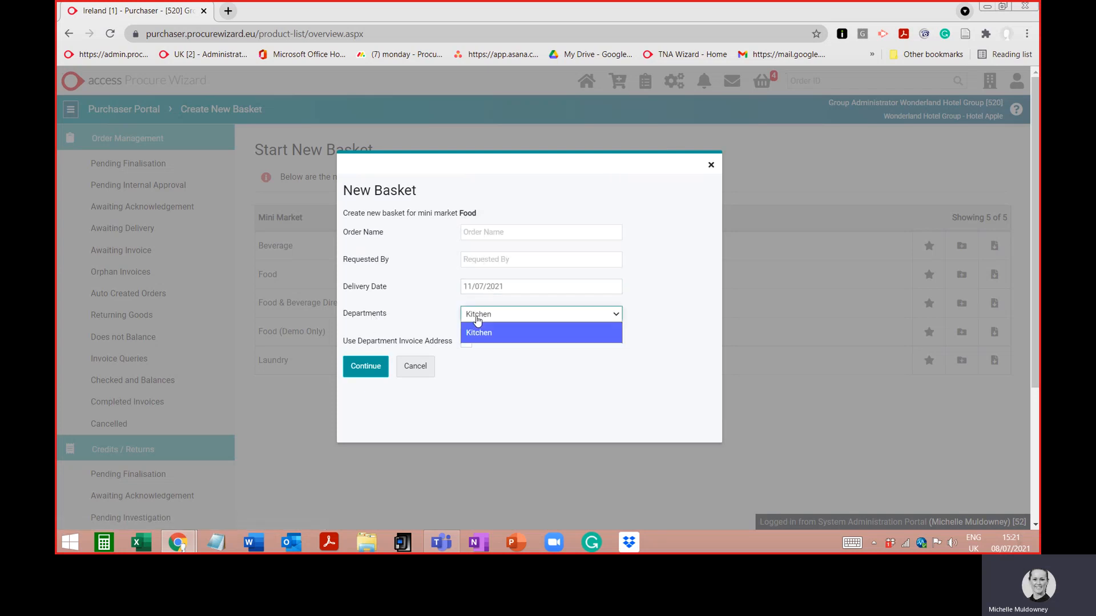
left_click(503, 372)
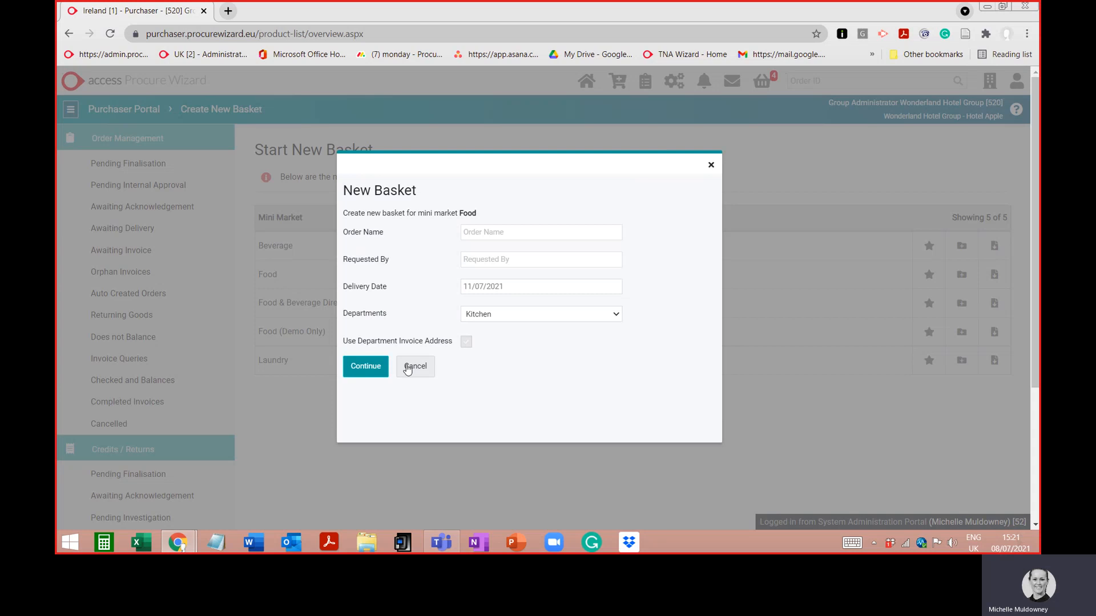
left_click(379, 370)
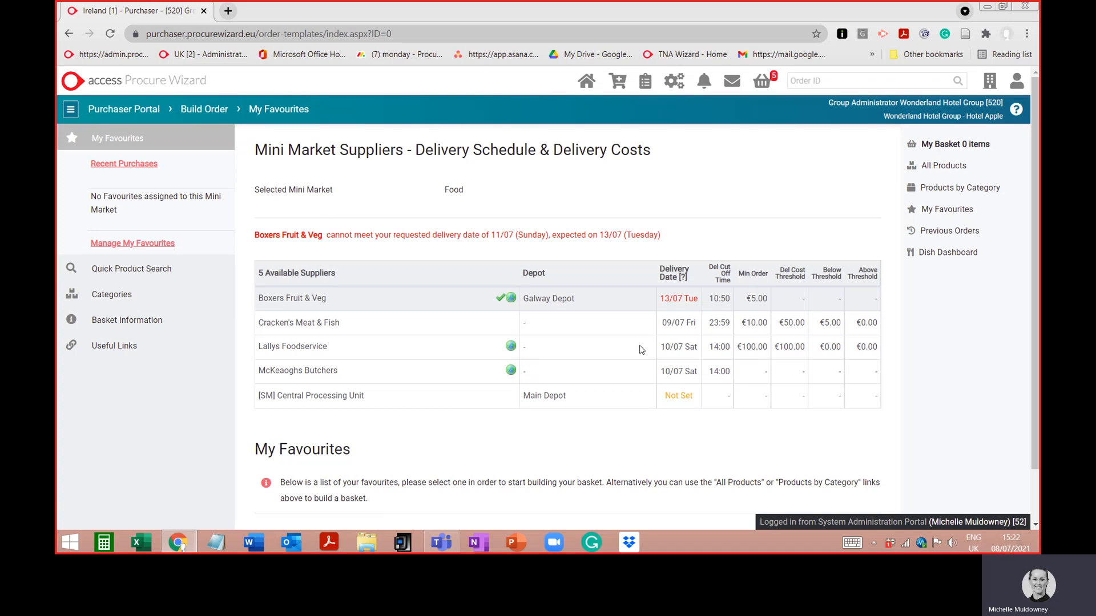
Step: Review the mini market suppliers, including the delivery times, order settings and delivery costs of Boxers Fruit & Veg
scroll(412, 398, "down", 2)
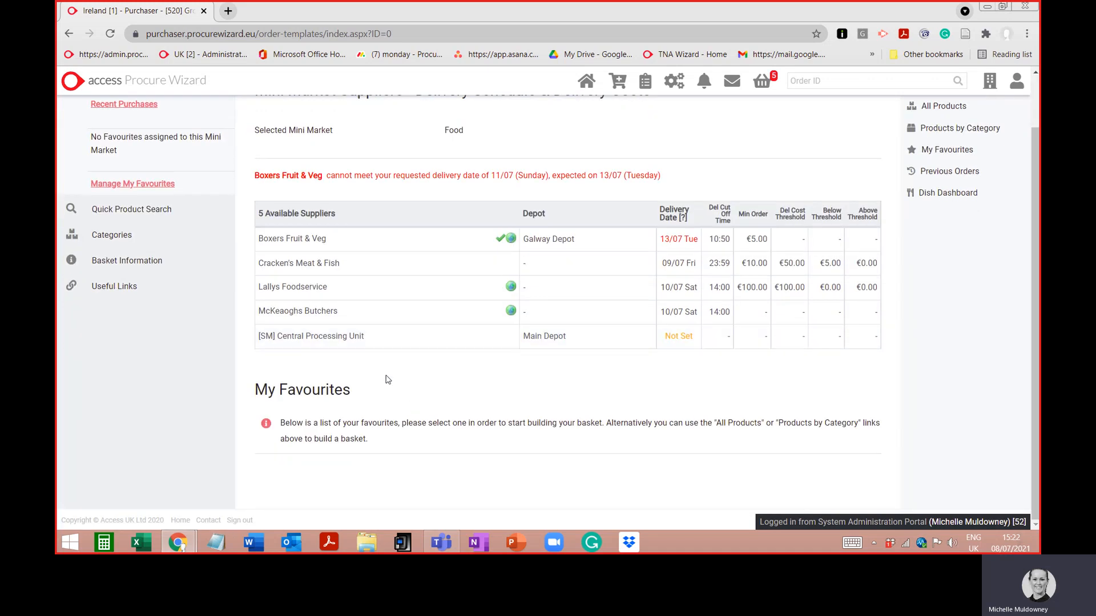
scroll(285, 331, "up", 2)
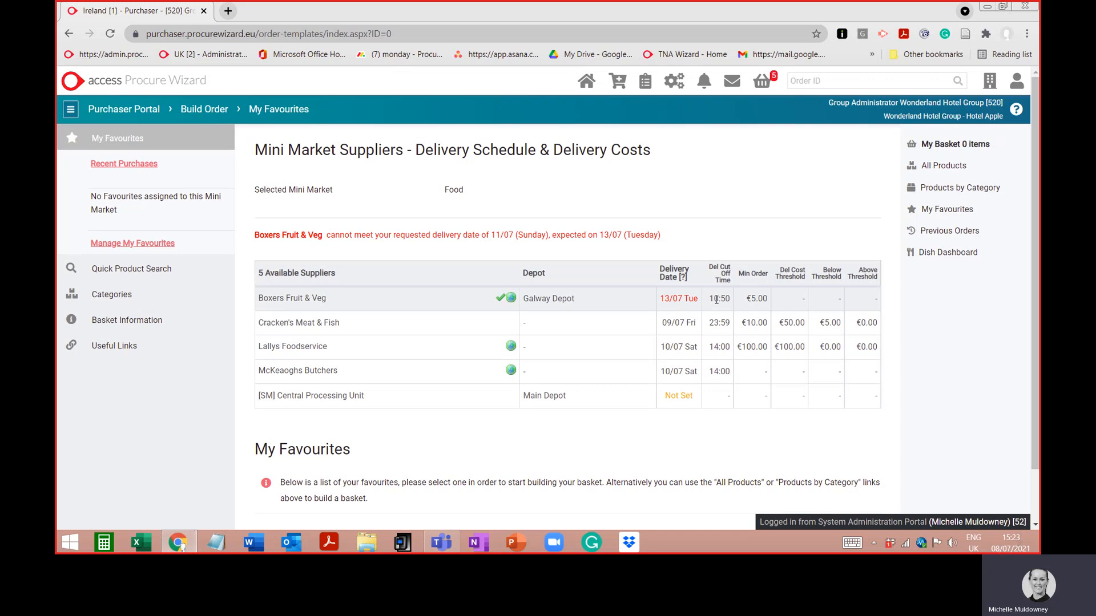
left_click(310, 301)
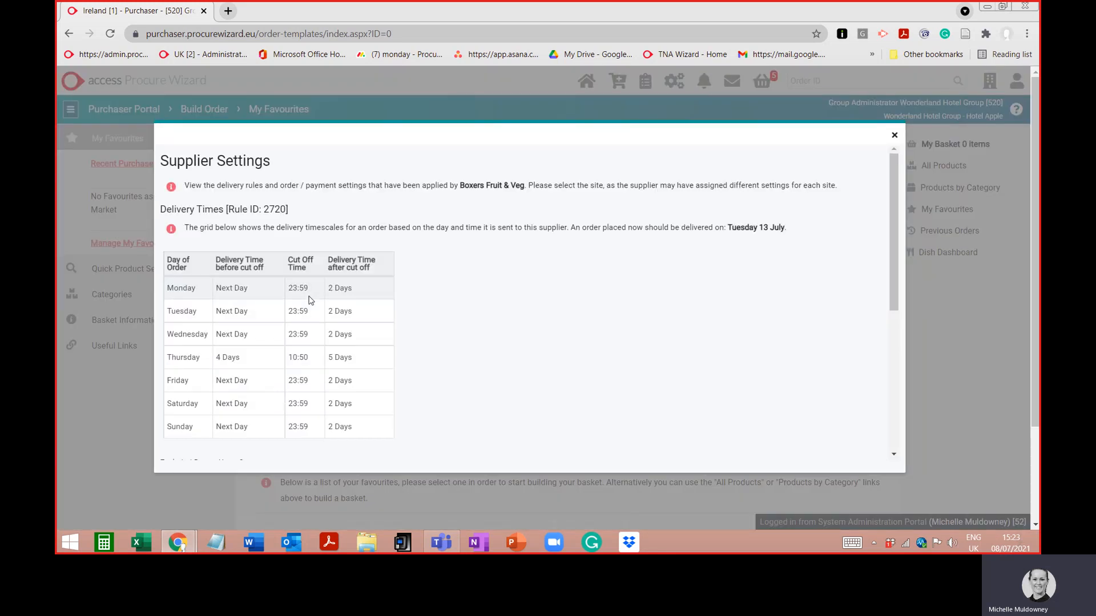
scroll(350, 342, "down", 2)
scroll(350, 345, "up", 2)
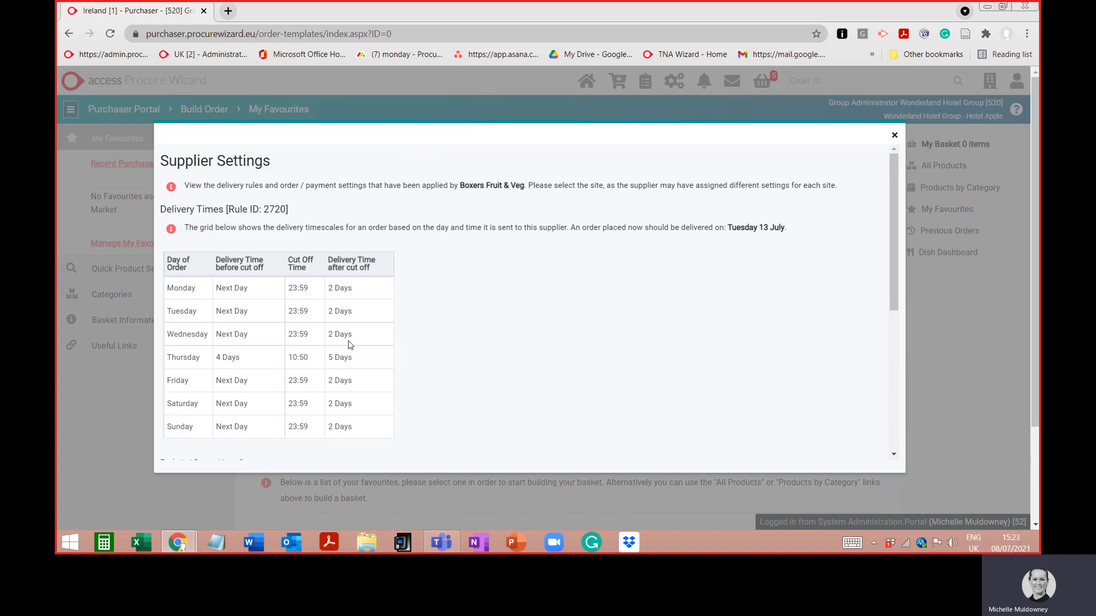
scroll(350, 345, "down", 1)
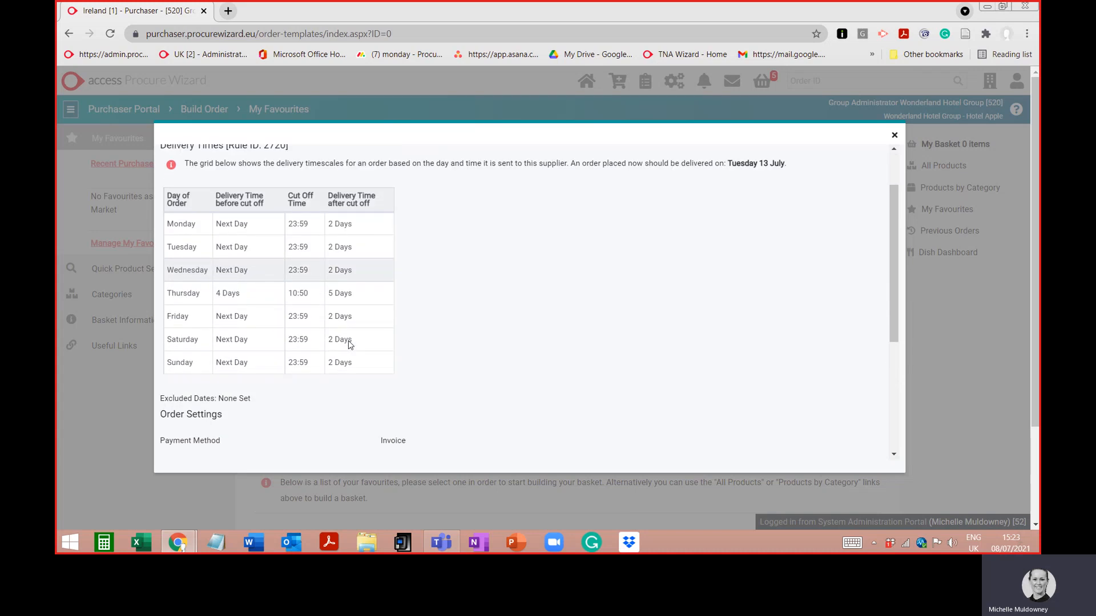
scroll(350, 345, "up", 1)
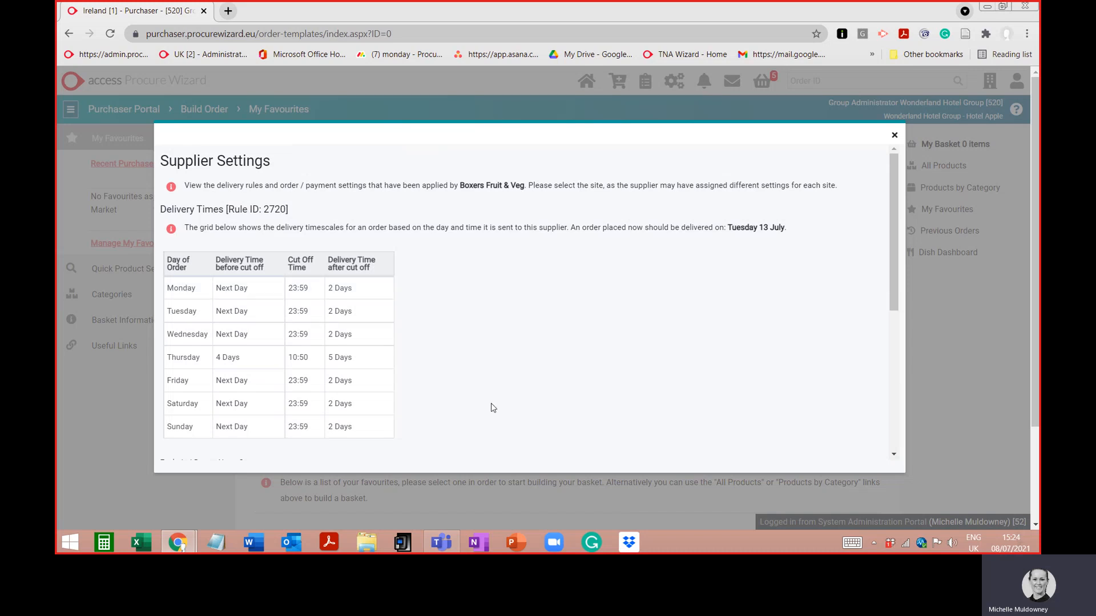
scroll(551, 427, "down", 5)
scroll(551, 427, "down", 1)
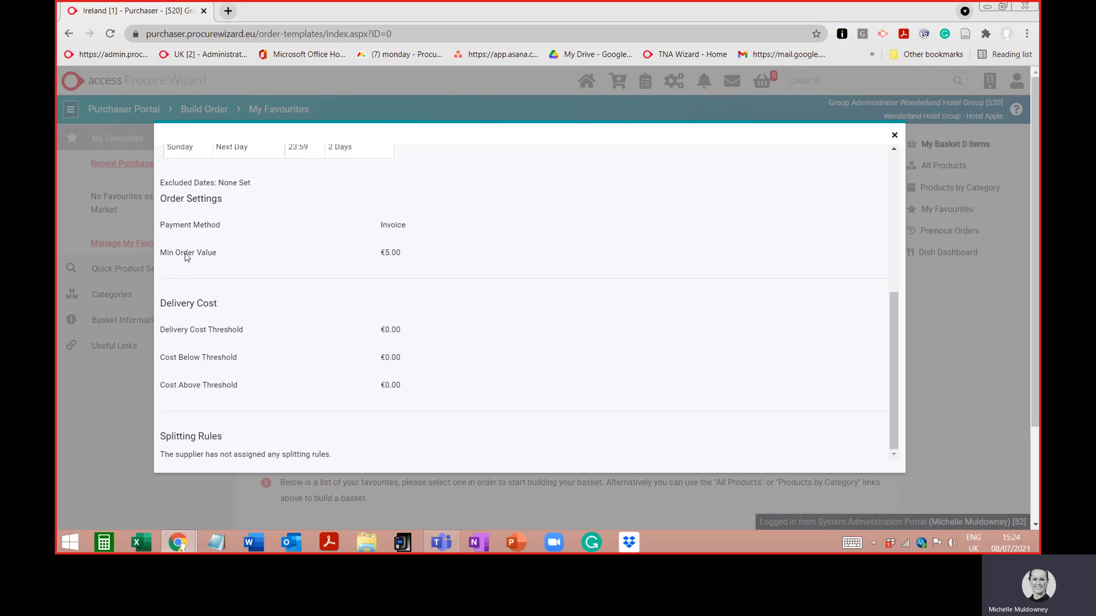
left_click(894, 136)
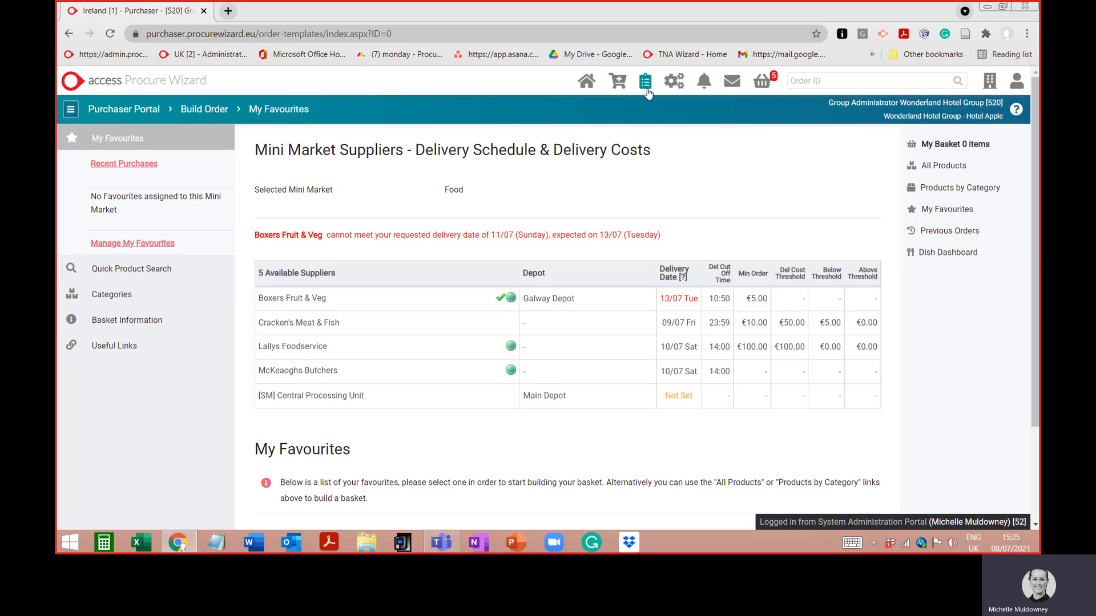
Step: Return to the portal home page and create a new basket from the Ambient & Chilled favourite, leaving the order name blank
left_click(586, 81)
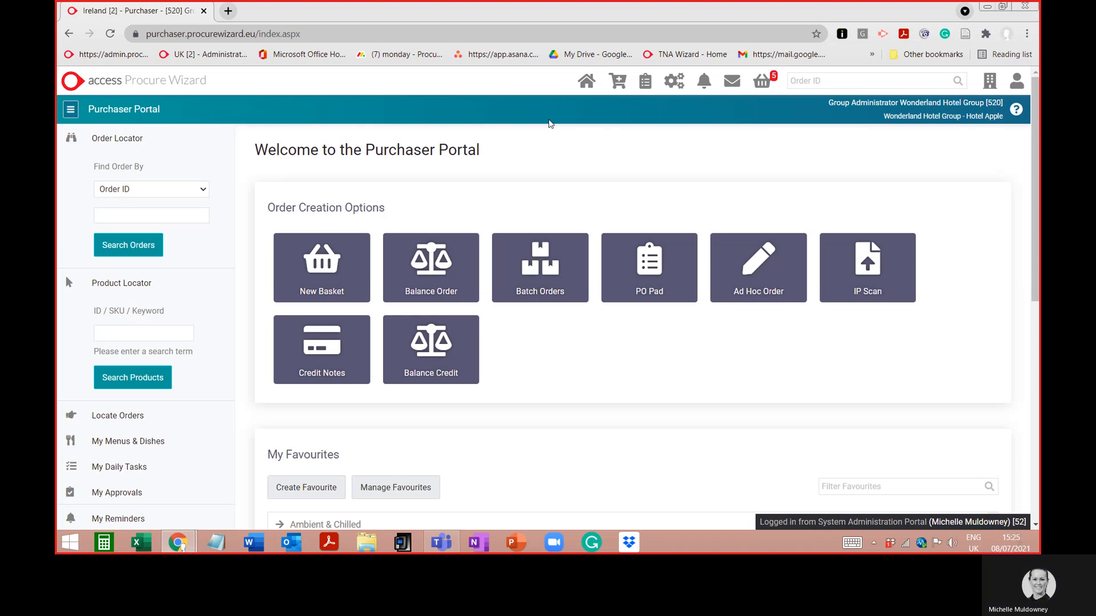
scroll(553, 201, "down", 3)
scroll(553, 201, "down", 2)
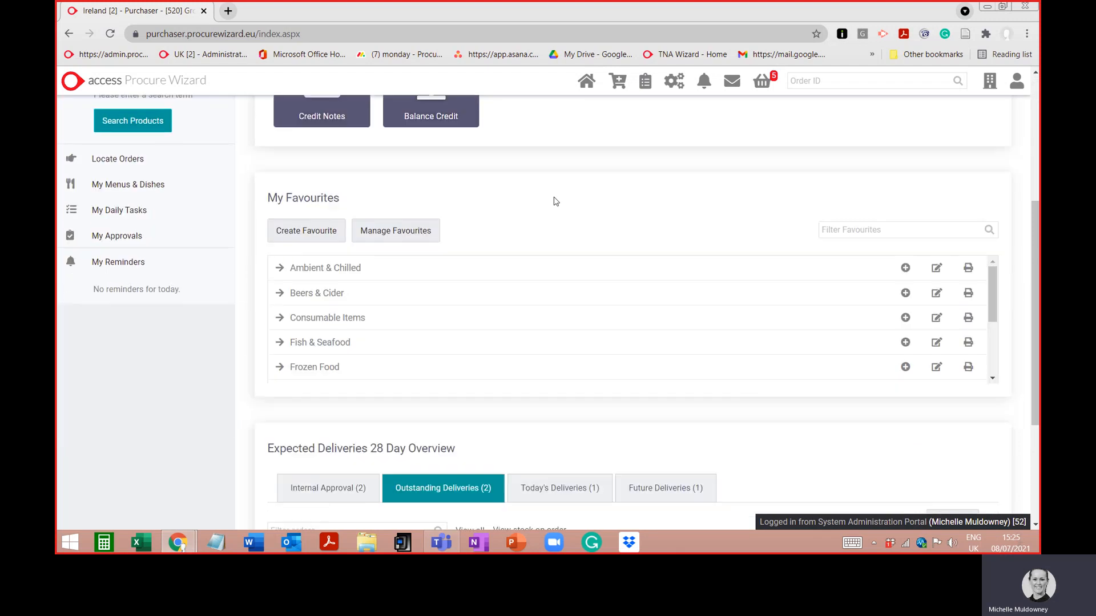
left_click(309, 269)
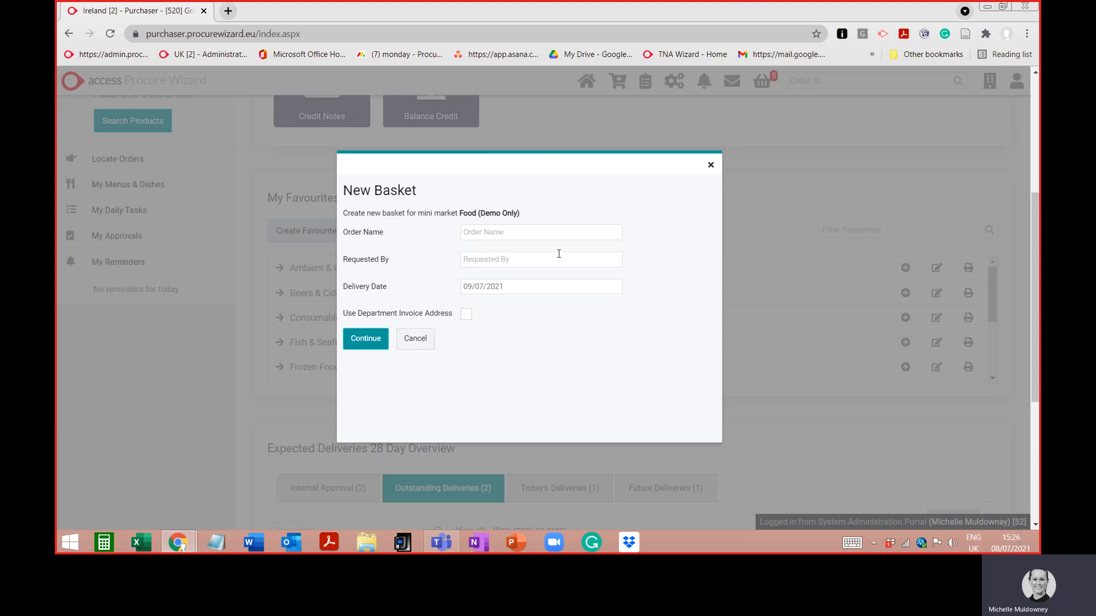
left_click(479, 231)
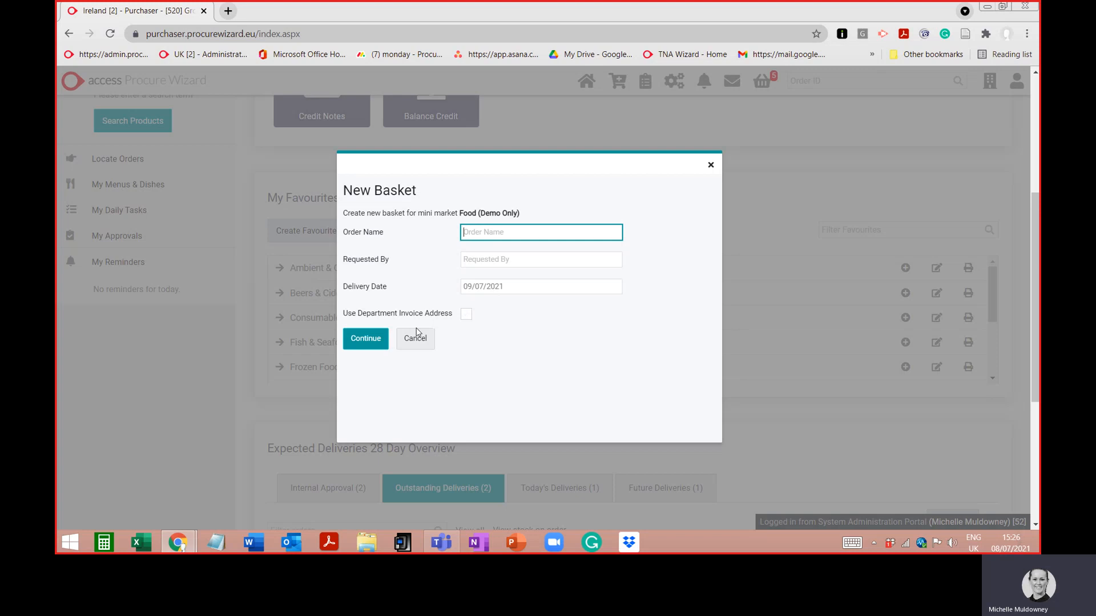
left_click(365, 338)
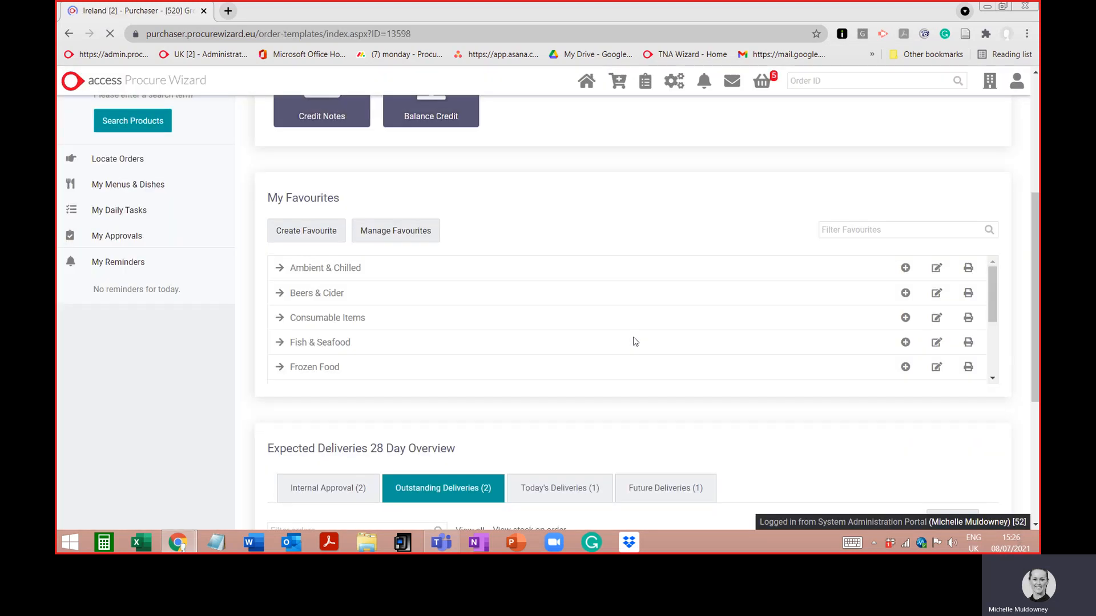
Step: Examine the Ambient & Chilled favourites, checking the Ballymaloe Relish category, pack size, price and supplier indicator
scroll(635, 343, "down", 10)
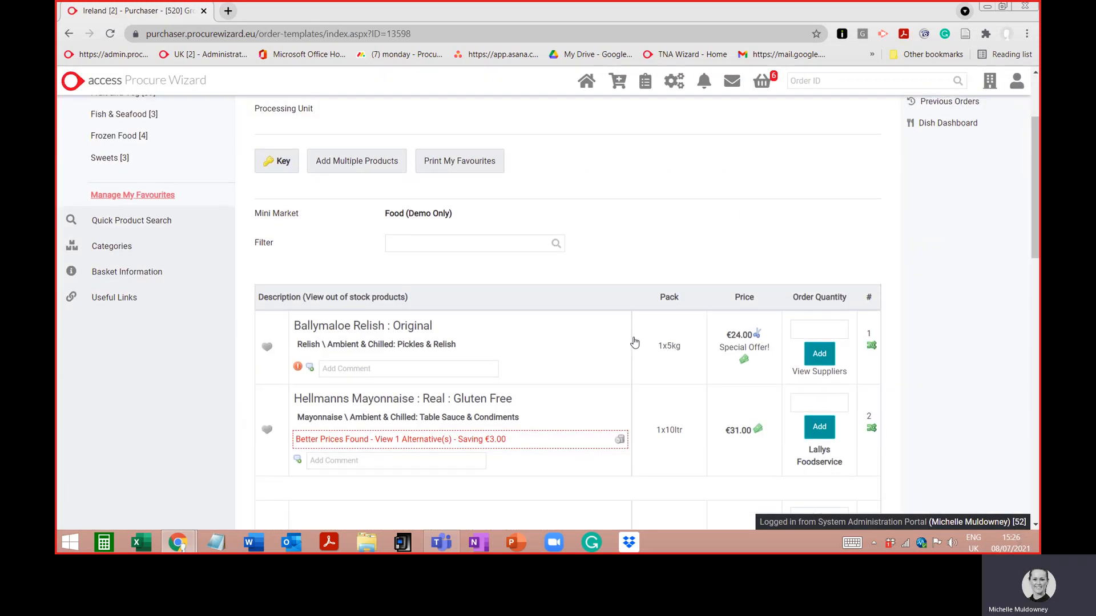
scroll(634, 343, "down", 6)
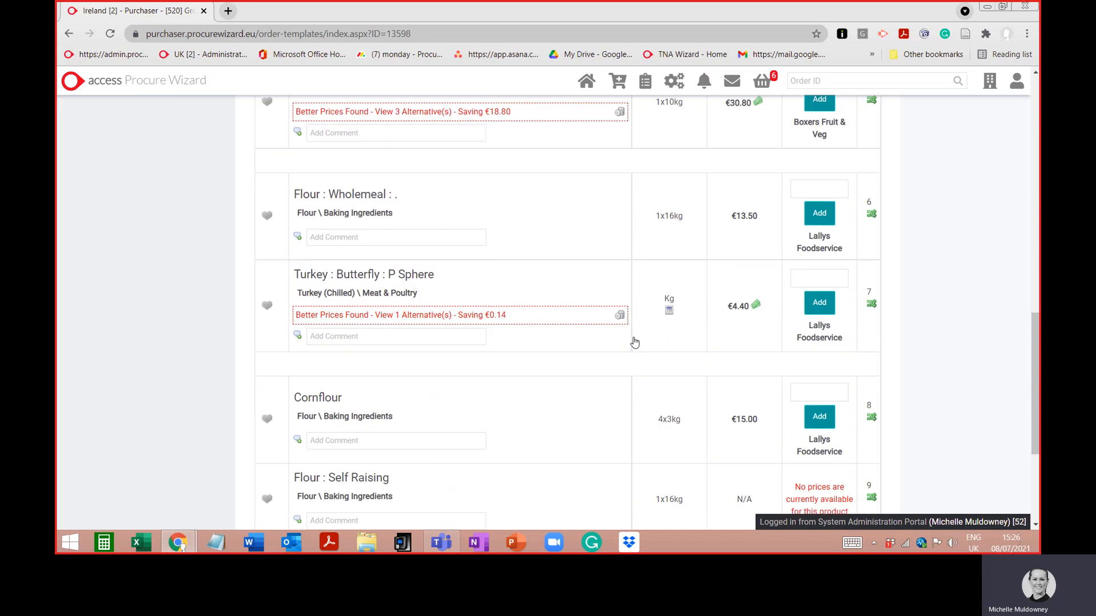
scroll(635, 342, "up", 6)
scroll(635, 342, "up", 10)
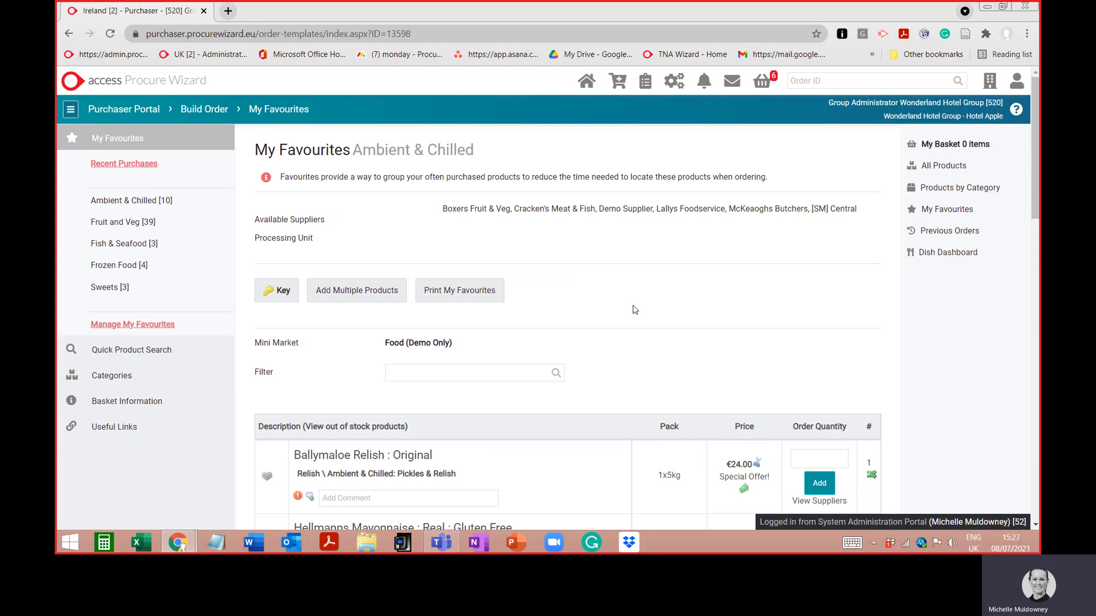
scroll(635, 310, "down", 2)
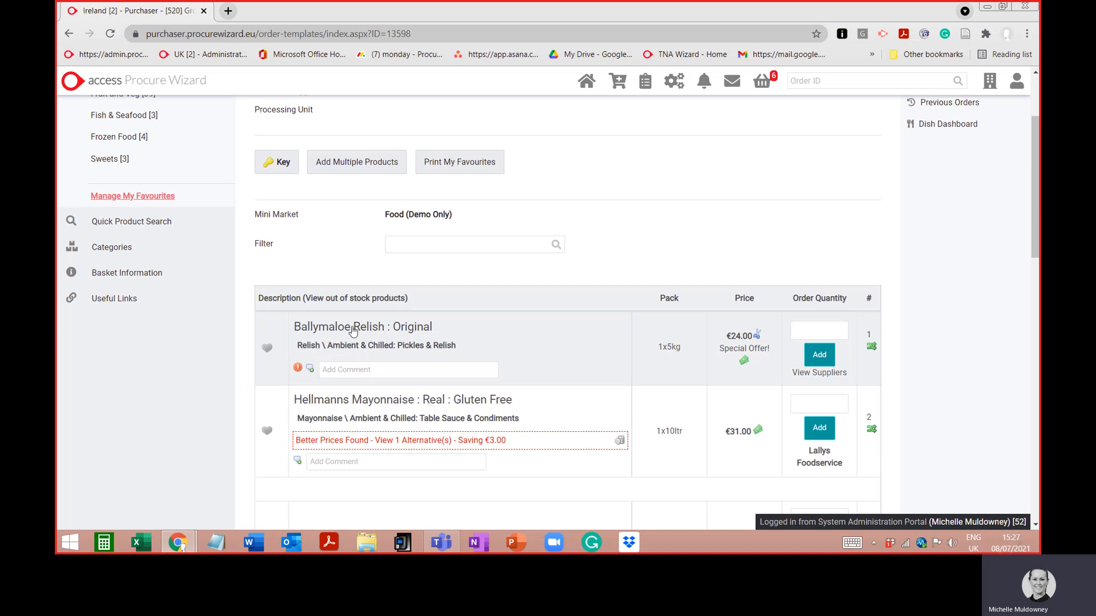
left_click_drag(296, 346, 502, 347)
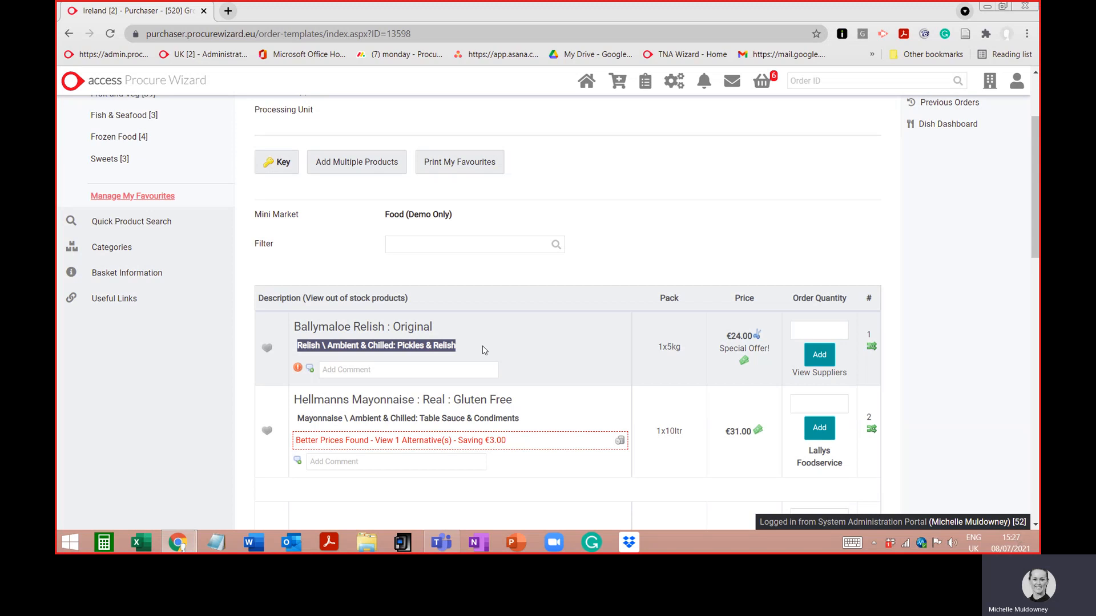
left_click(460, 348)
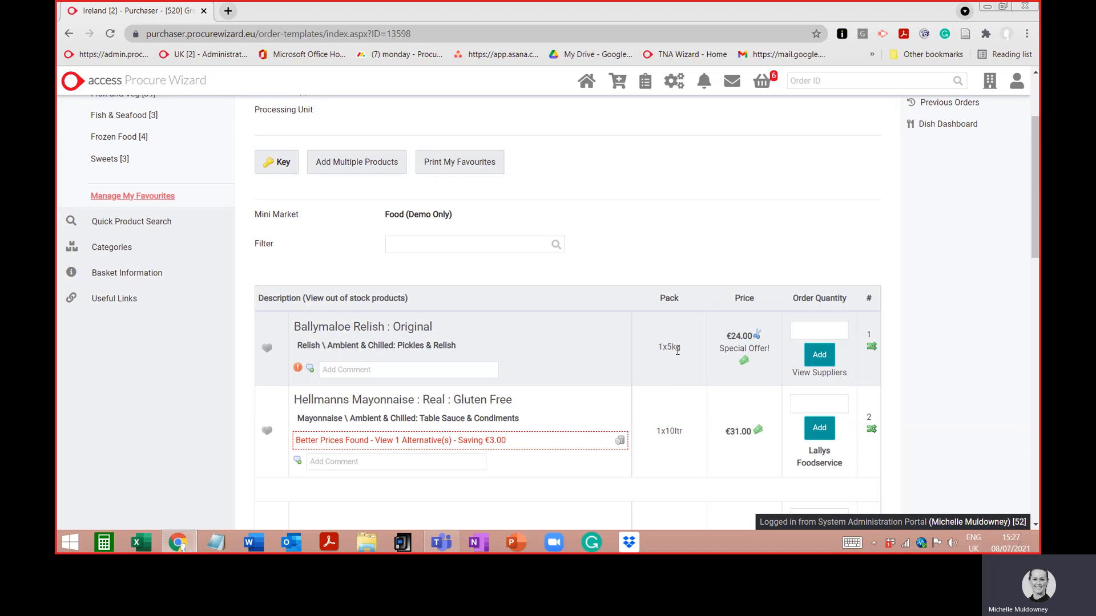
mouse_move(744, 348)
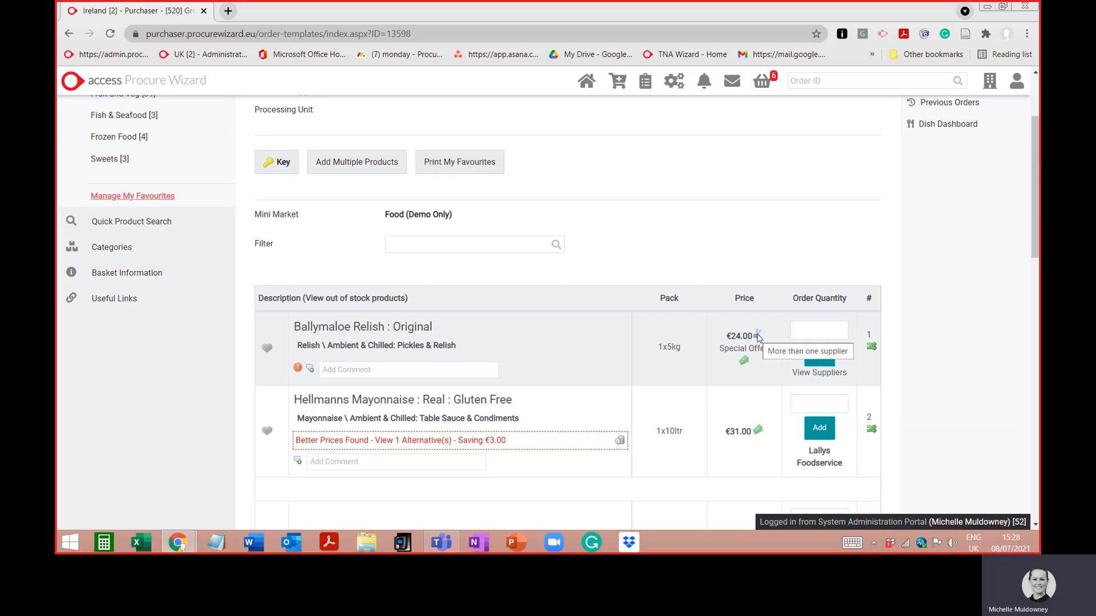
scroll(758, 338, "down", 5)
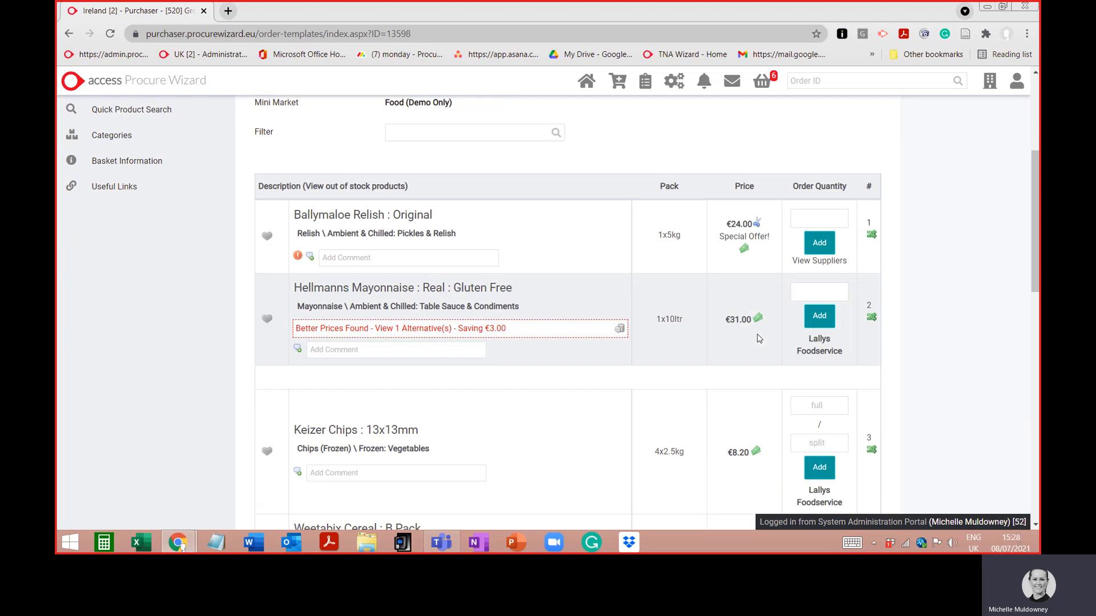
Step: Add the comment "Bakers preferable if possible" to the Flour : Wholemeal favourite, correcting the misspelt word
scroll(759, 338, "down", 2)
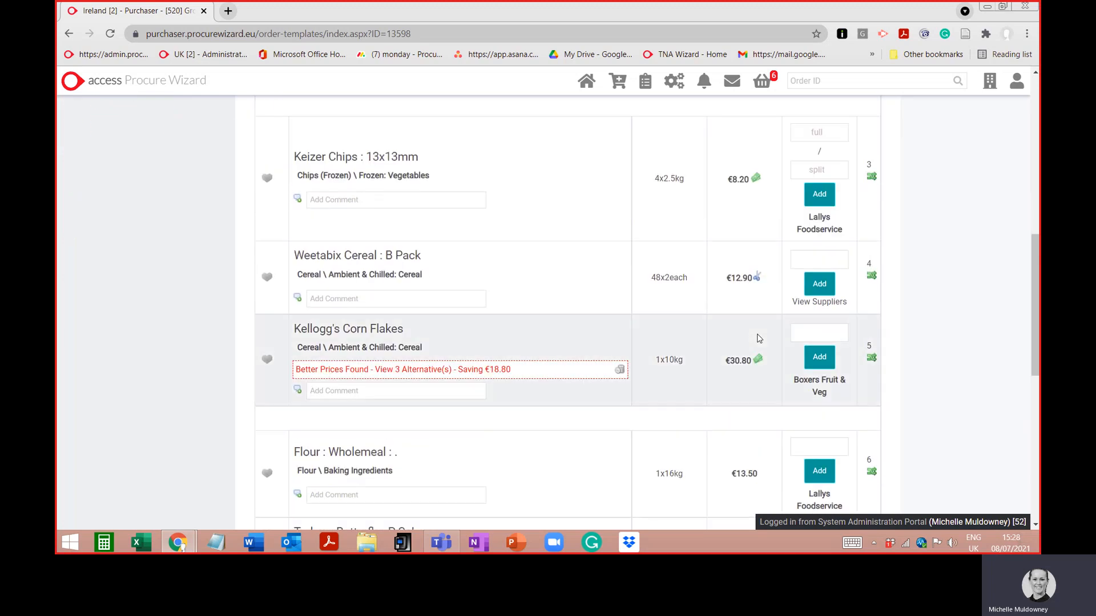
scroll(759, 338, "down", 1)
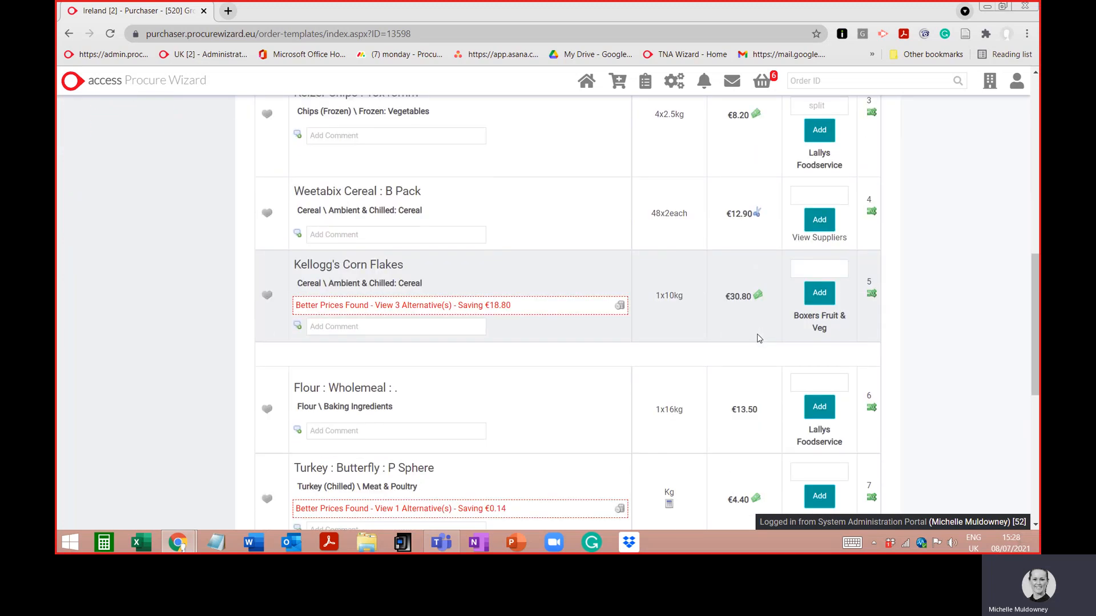
scroll(758, 338, "down", 1)
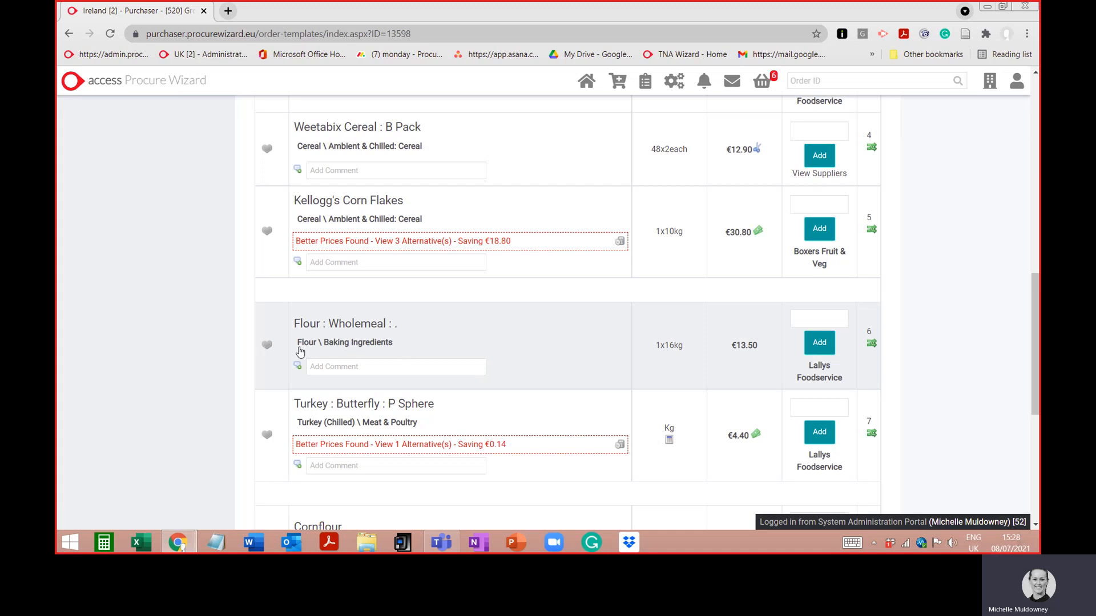
left_click(333, 368)
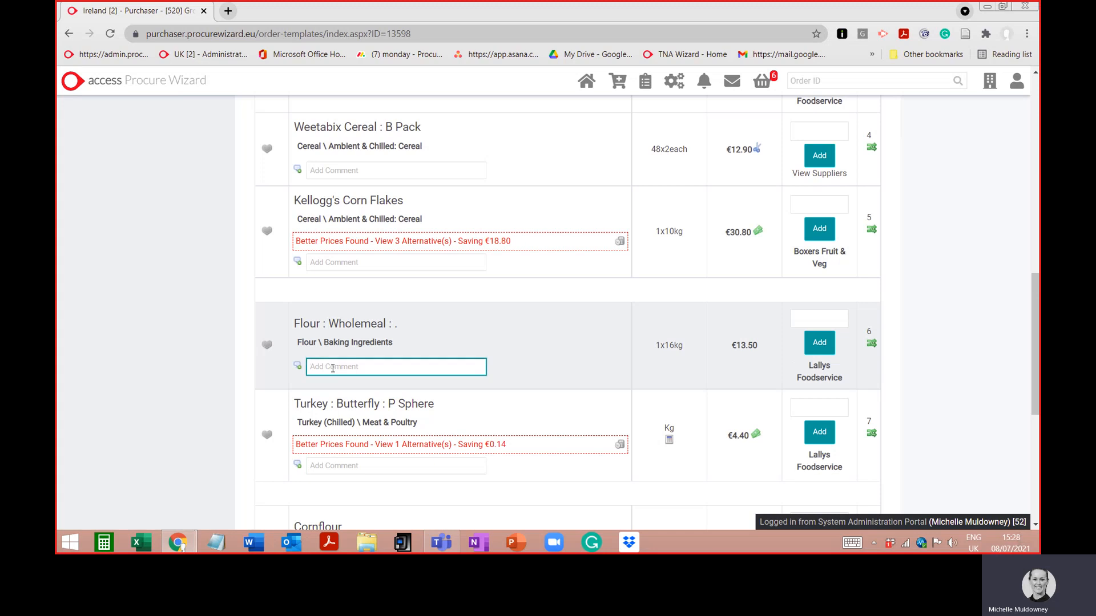
type("Bakers preferra")
type("ble if possible")
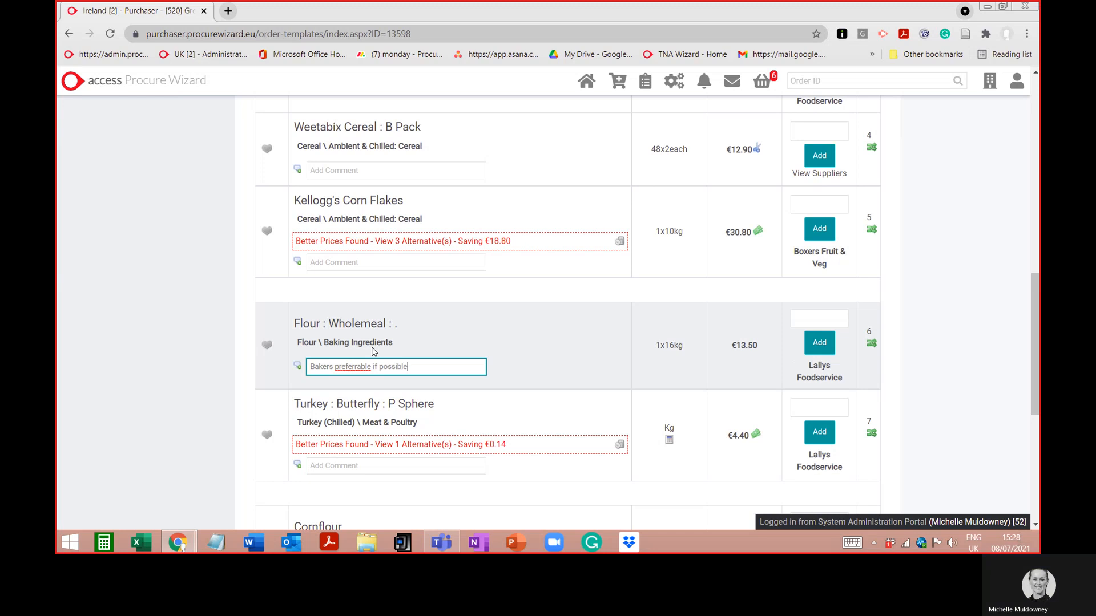
right_click(354, 368)
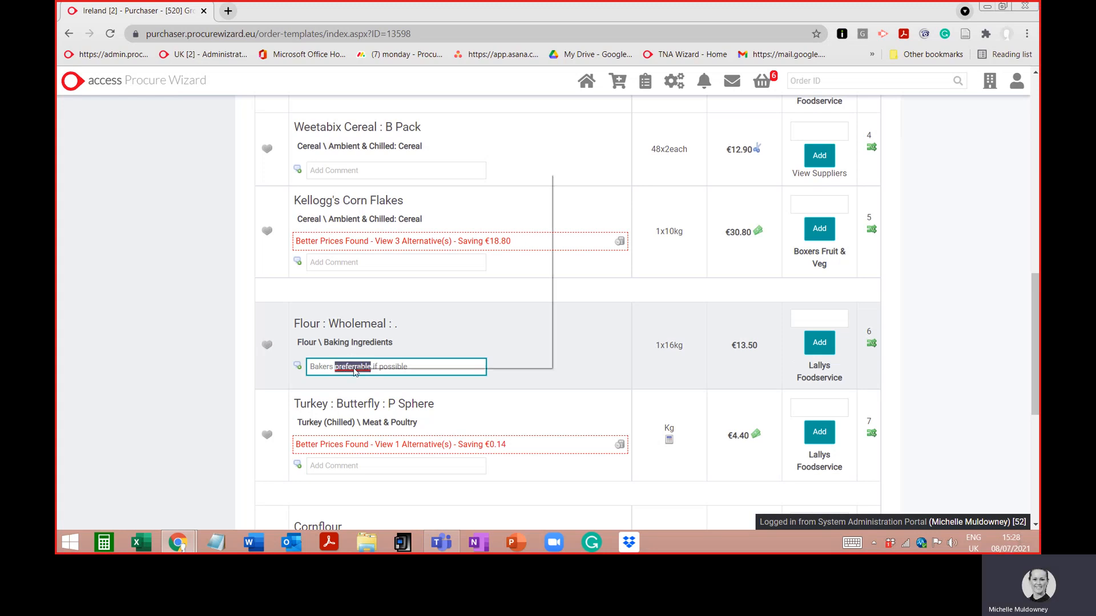
left_click(374, 215)
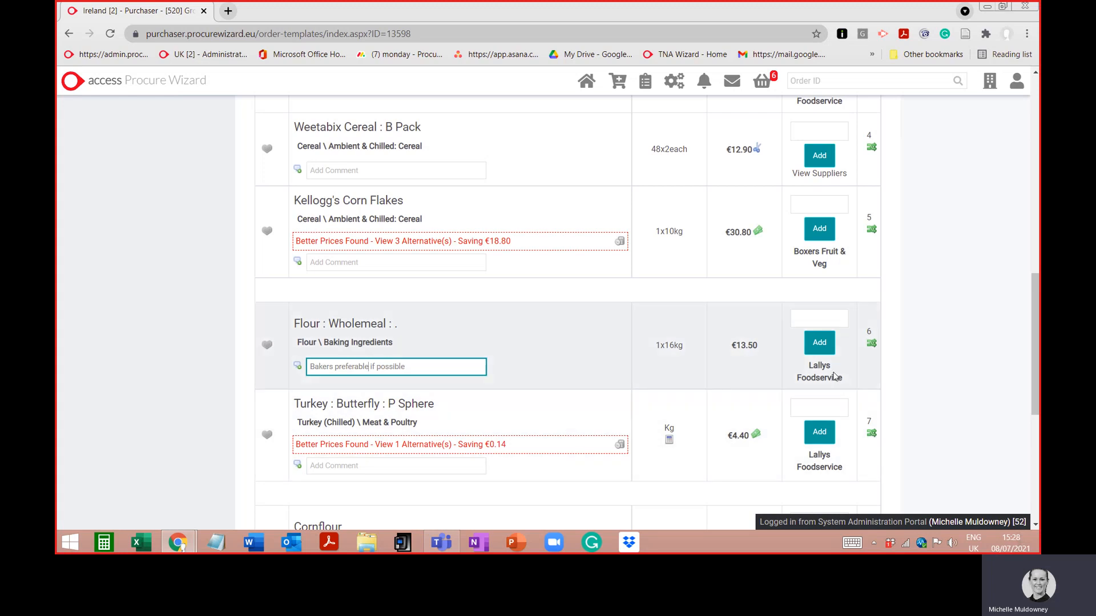
Step: Add Flour : Wholemeal to the basket with an order quantity of 3 and check the basket summary
left_click(819, 318)
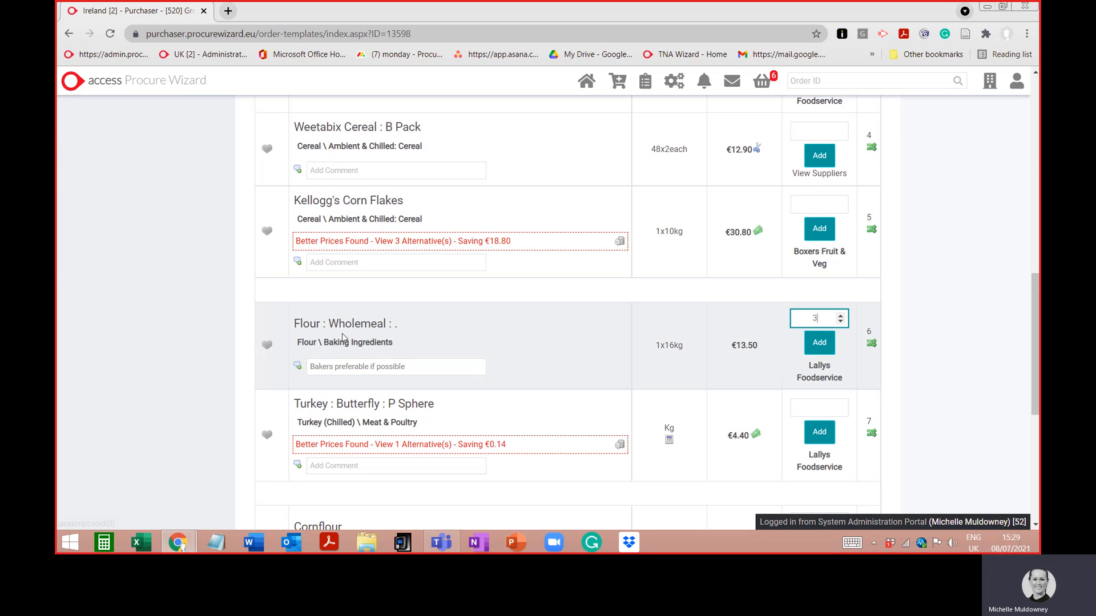
left_click(824, 350)
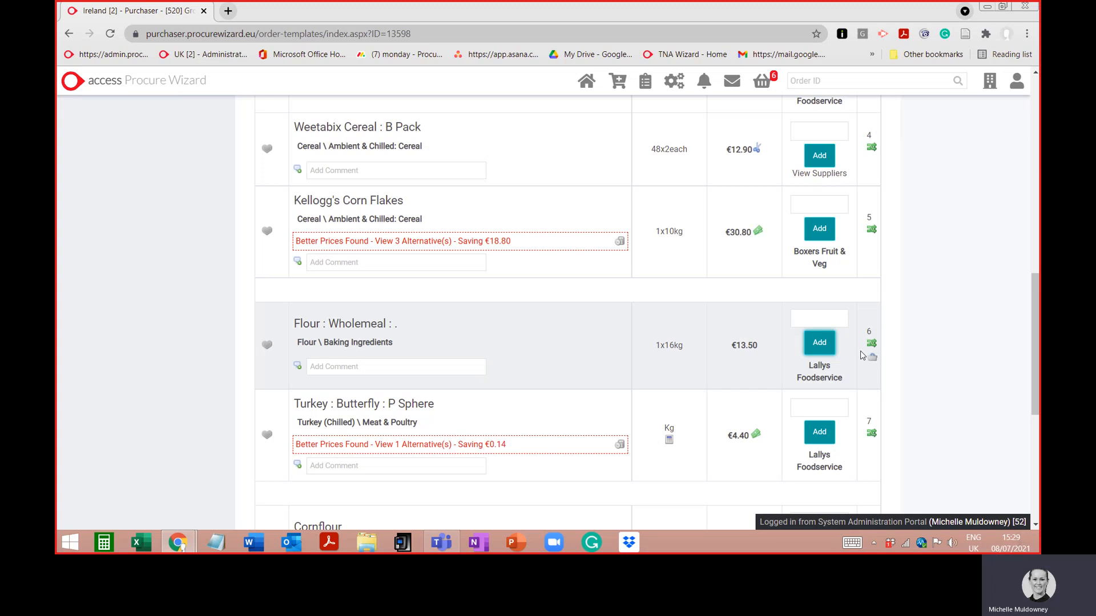
scroll(867, 363, "up", 10)
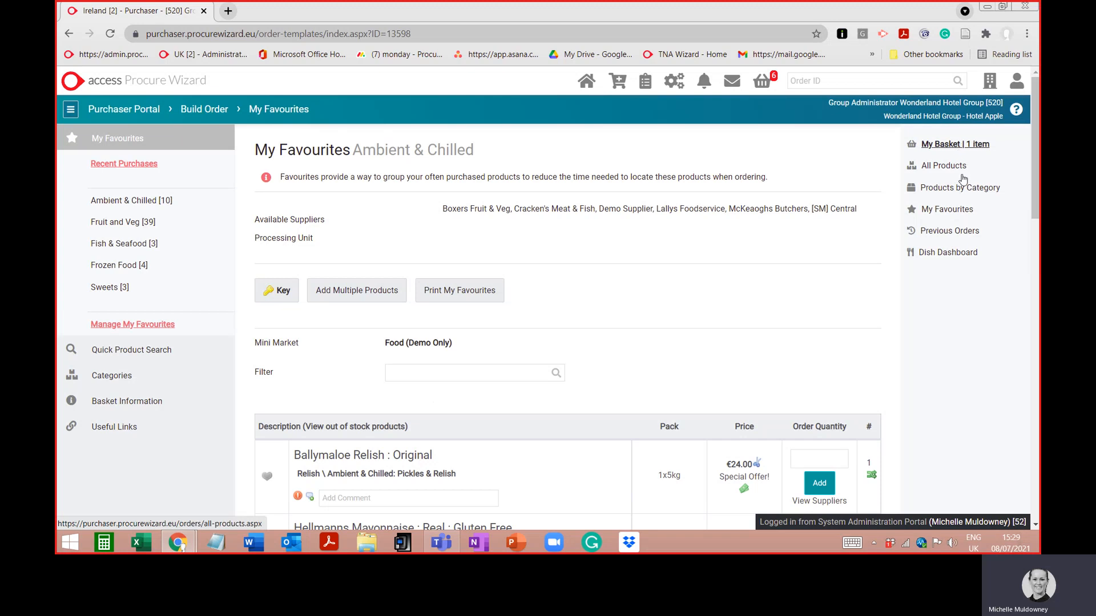
scroll(962, 179, "down", 3)
scroll(962, 181, "down", 1)
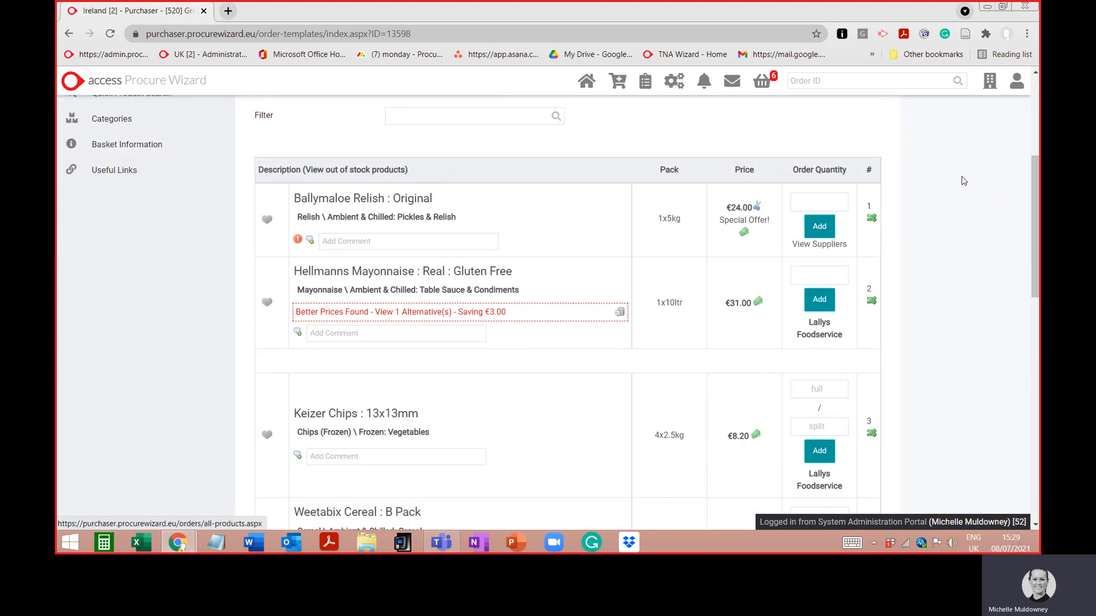
scroll(824, 332, "down", 6)
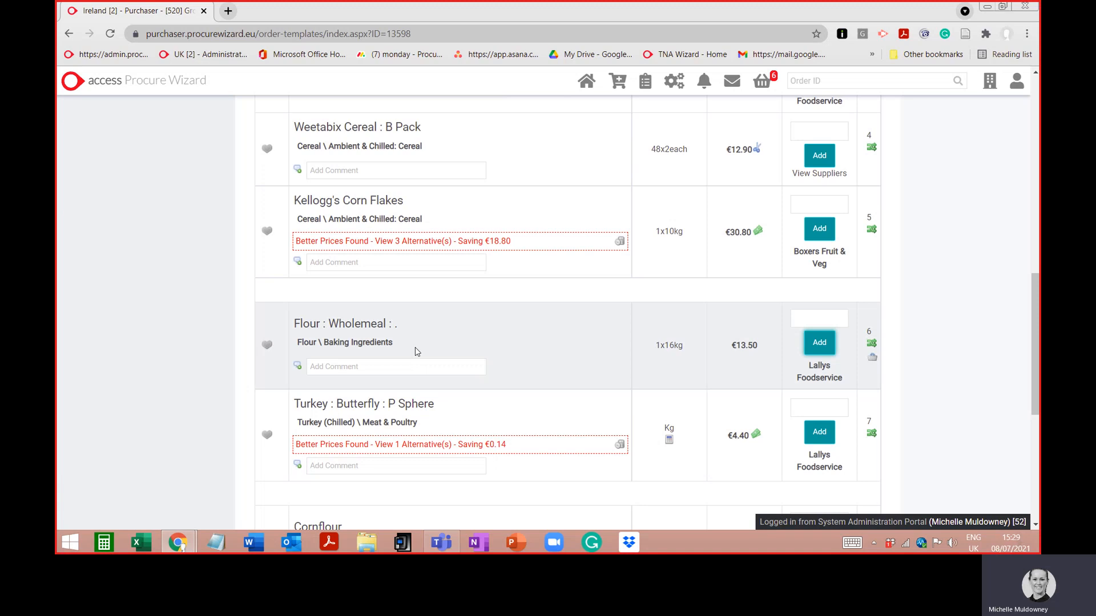
Step: Check the supplier indicator on Ballymaloe Relish : Original and add a quantity of 2 to the basket
scroll(415, 347, "up", 7)
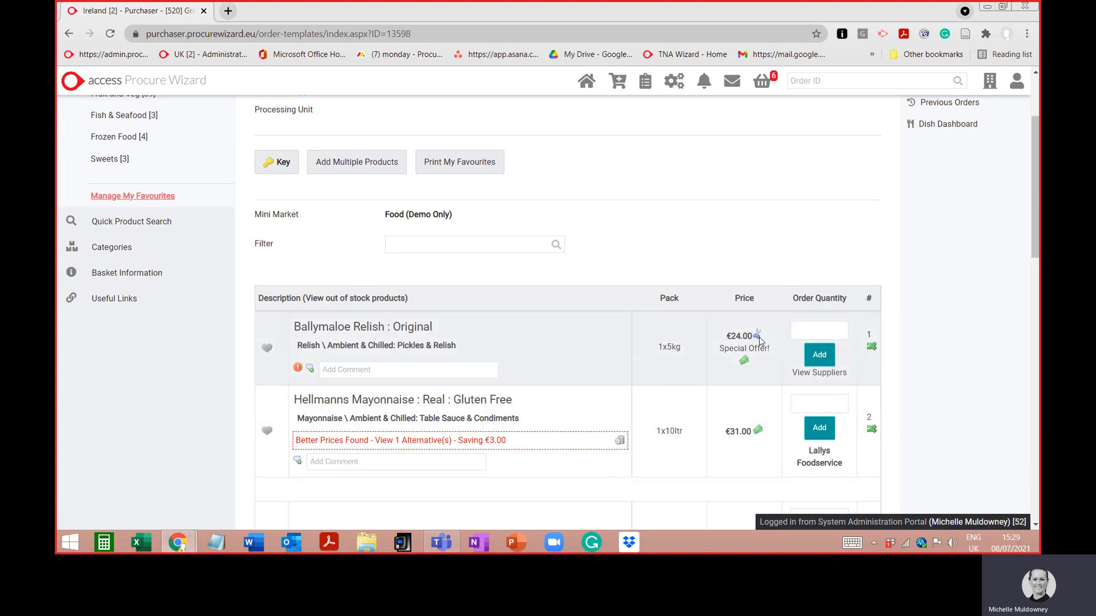
mouse_move(756, 338)
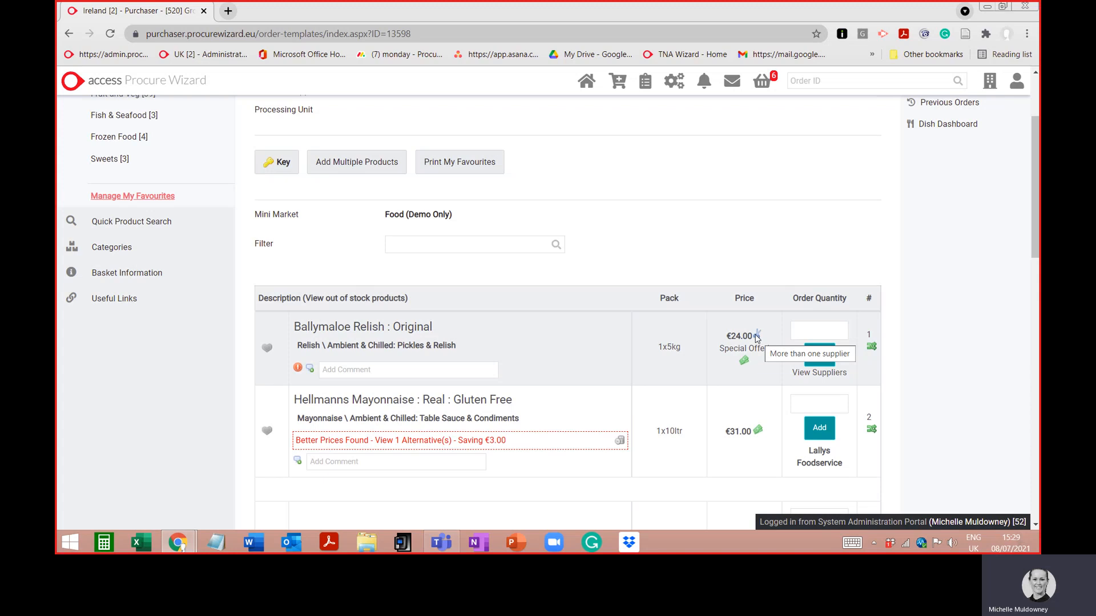
left_click(805, 333)
type("2")
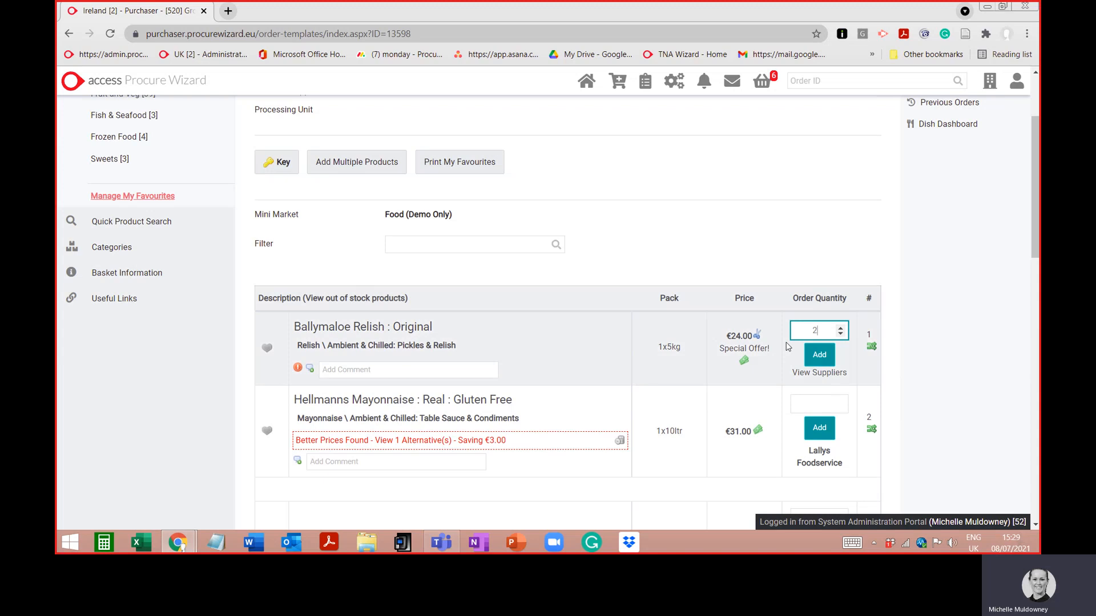
left_click(816, 356)
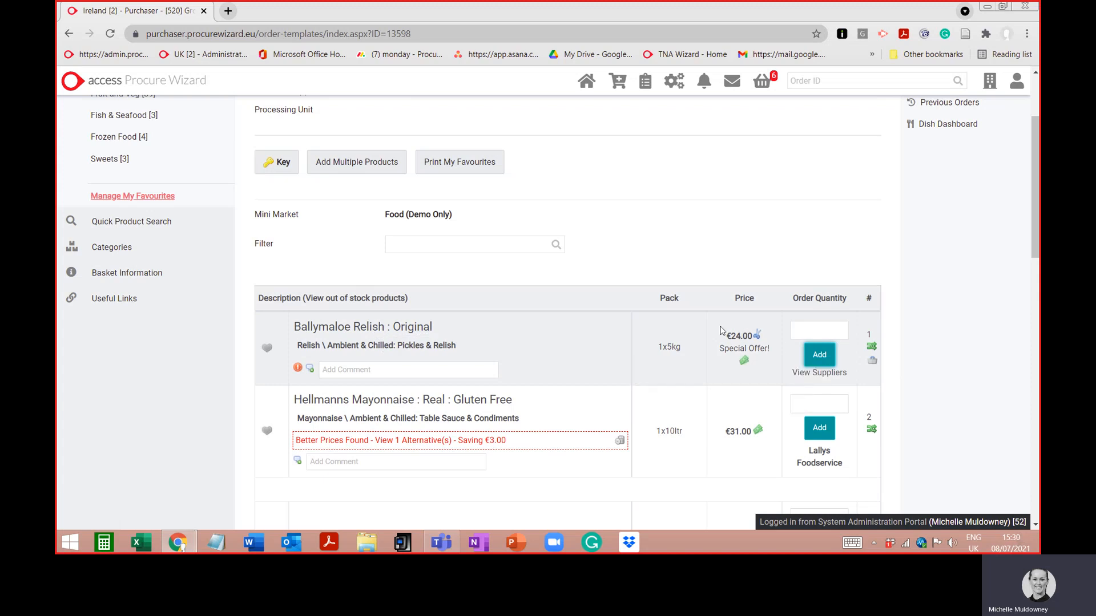
Step: Expand the suppliers for Ballymaloe Relish : Original, compare their pack sizes and prices, and collapse the list
left_click(801, 373)
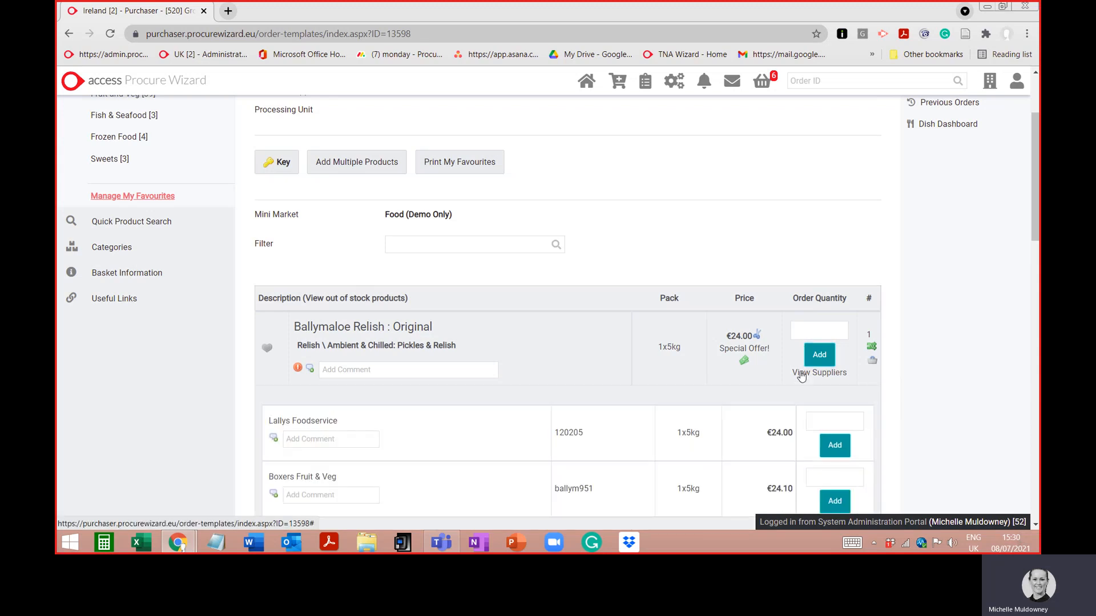
scroll(799, 372, "down", 2)
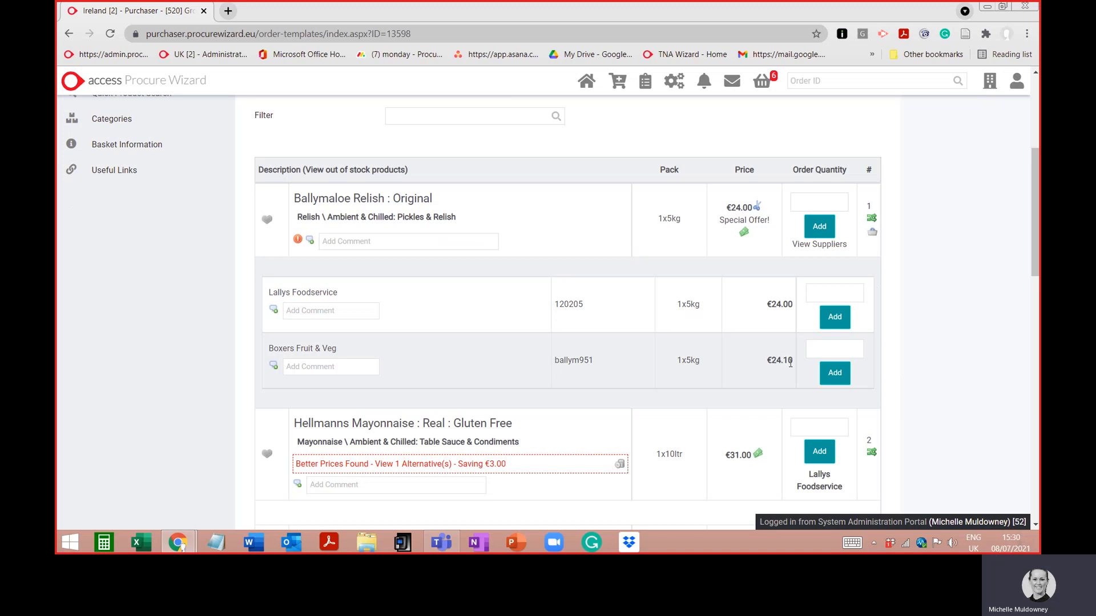
left_click(803, 250)
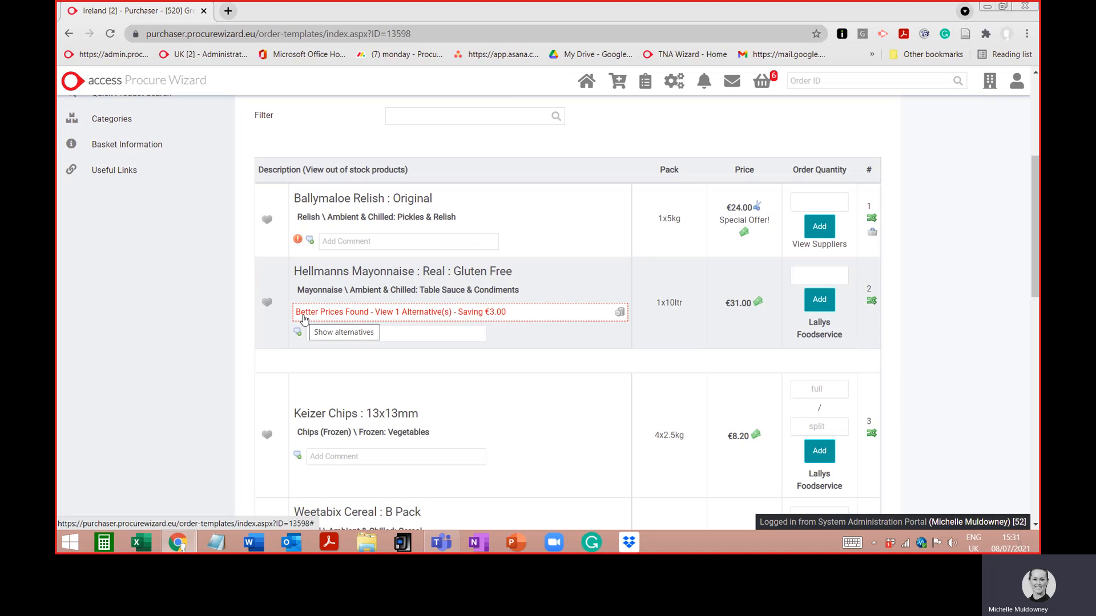
Step: Review the cheaper alternative offered for Hellmanns Mayonnaise, comparing its supplier, price and saving, and close the comparison
left_click(489, 315)
scroll(596, 403, "down", 1)
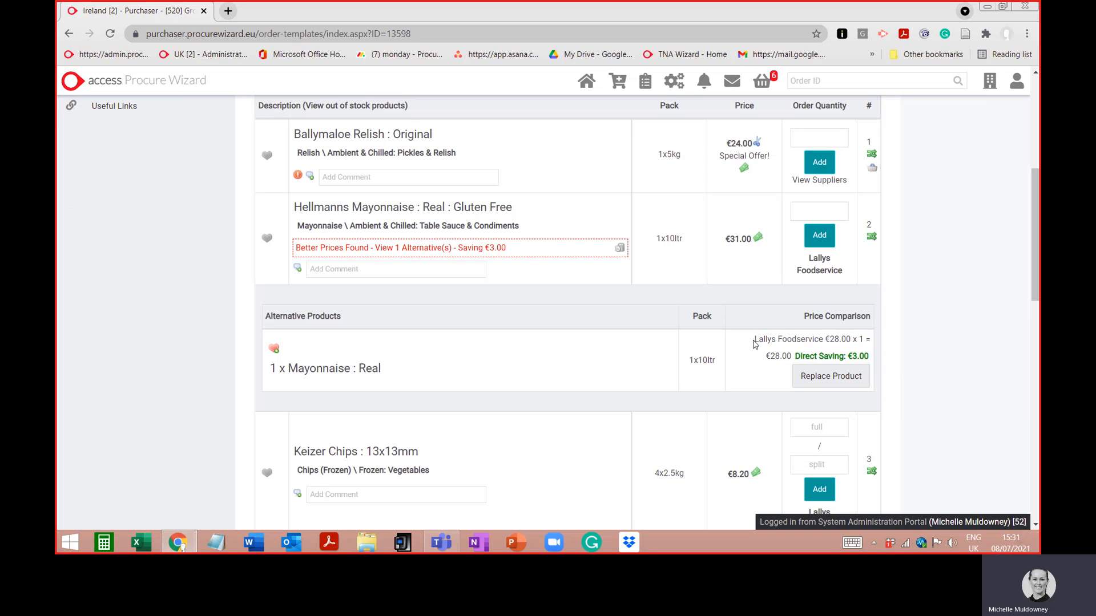
left_click_drag(753, 342, 821, 337)
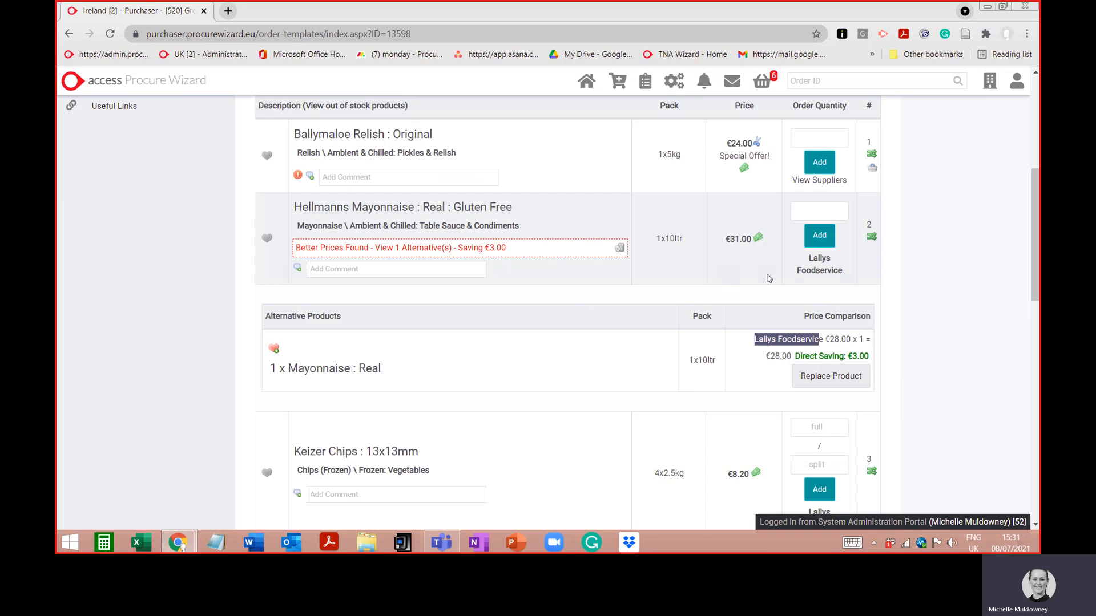
left_click(737, 275)
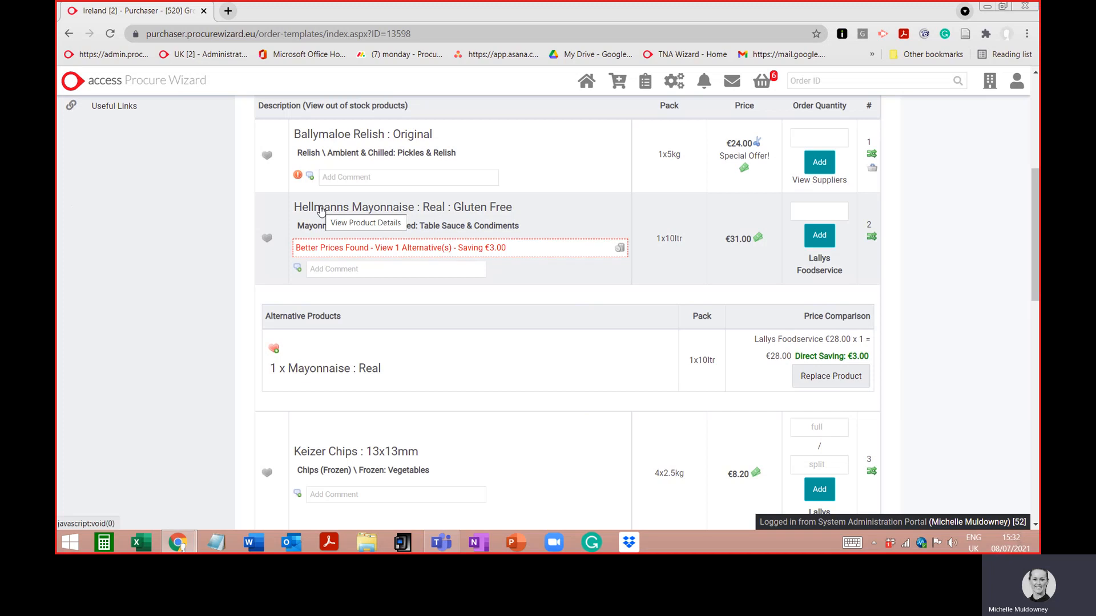
left_click(353, 253)
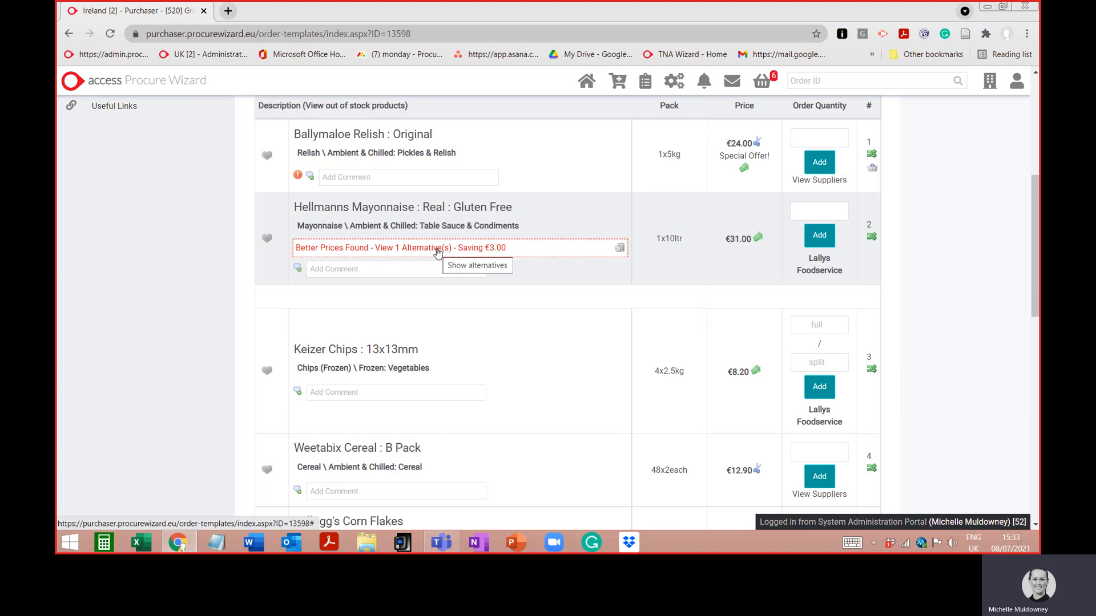
Step: Hide the better-price alternatives for Hellmanns Mayonnaise and add the original product to the basket
left_click(620, 251)
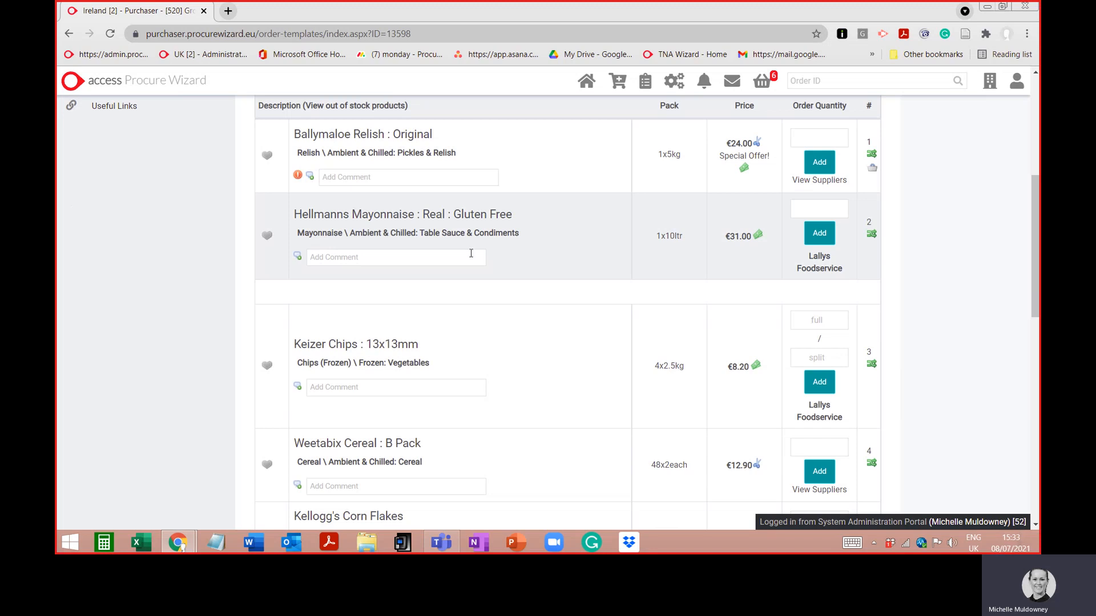
left_click(816, 211)
left_click(817, 231)
Step: Reload the Ambient & Chilled favourites and show the hidden alternatives for Hellmanns Mayonnaise again
left_click(144, 205)
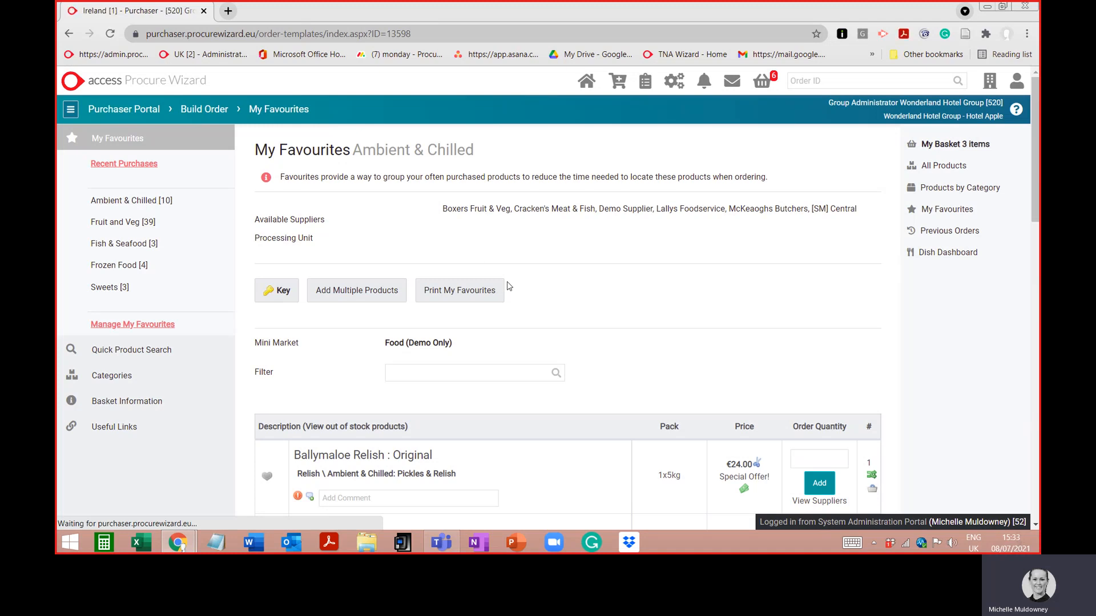
scroll(509, 287, "down", 3)
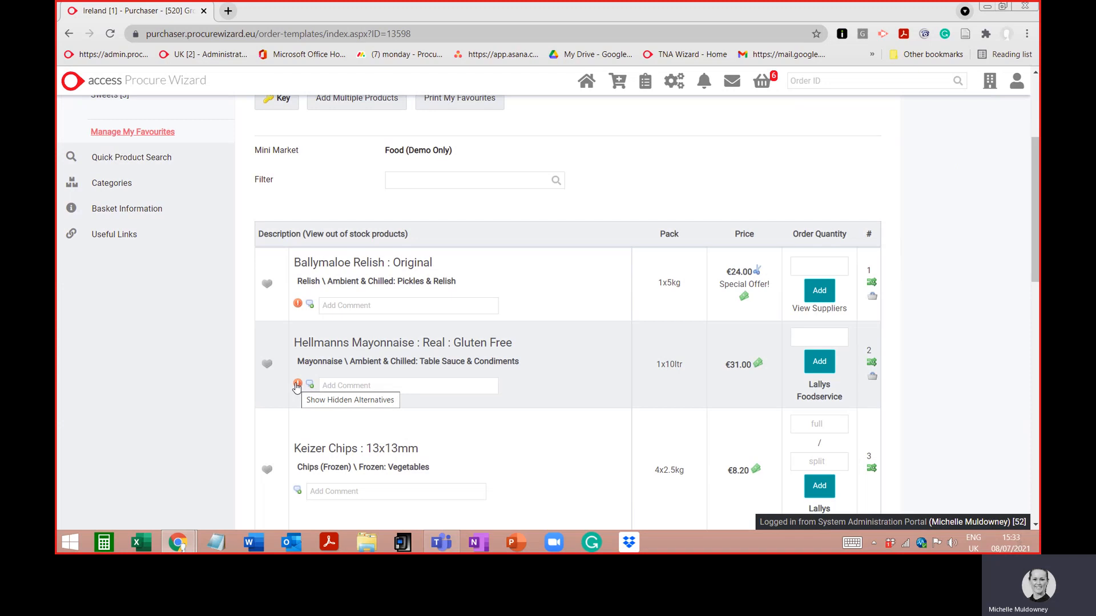
left_click(298, 385)
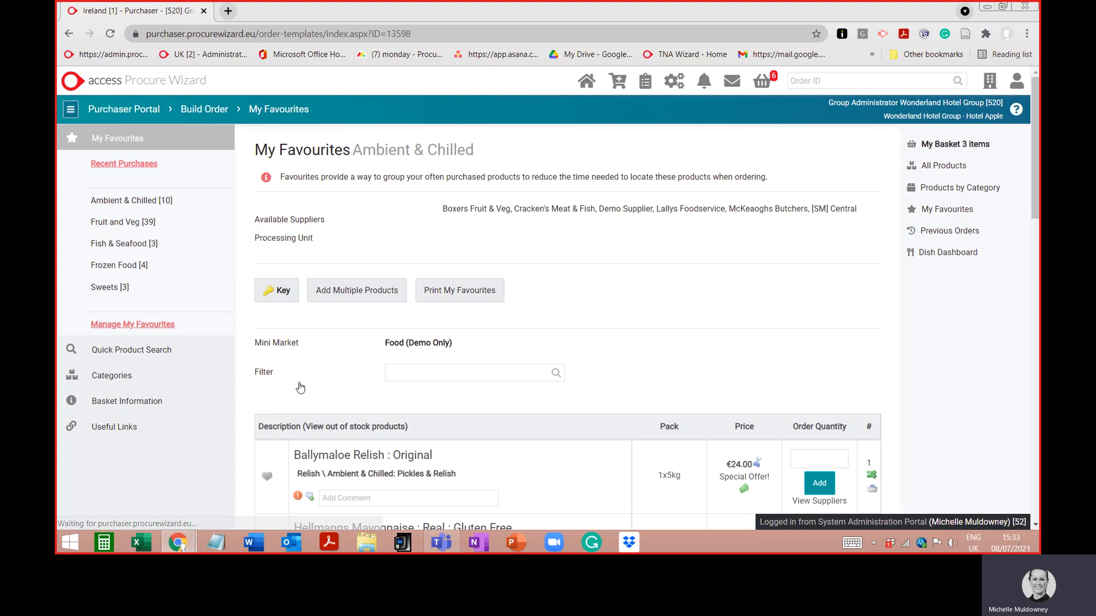
scroll(318, 333, "down", 2)
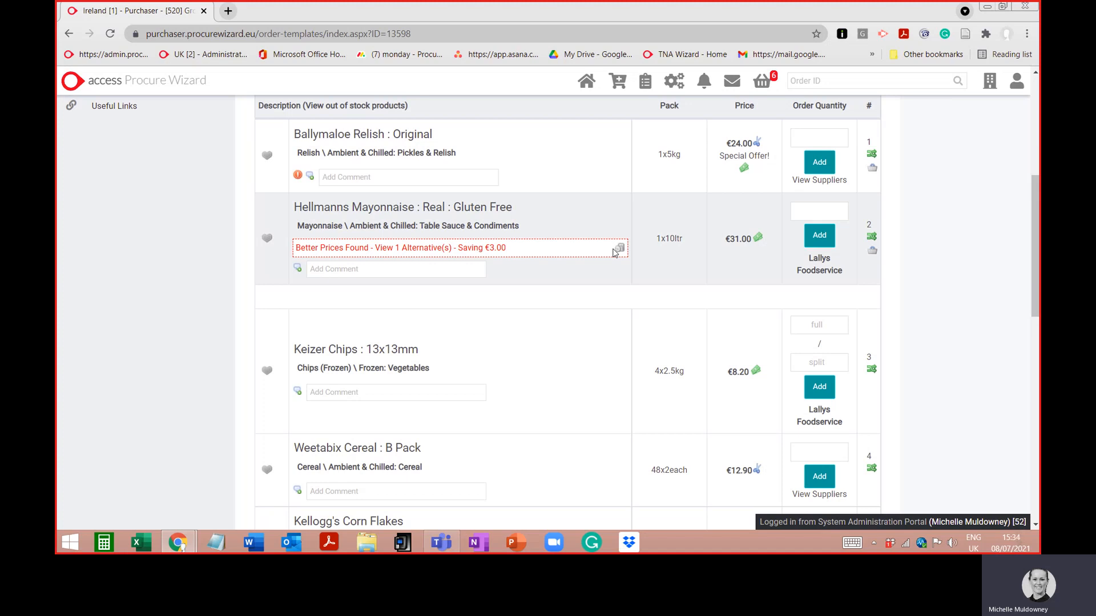
Step: Add 1 full pack of Keizer Chips : 13x13mm to the basket
scroll(601, 317, "down", 2)
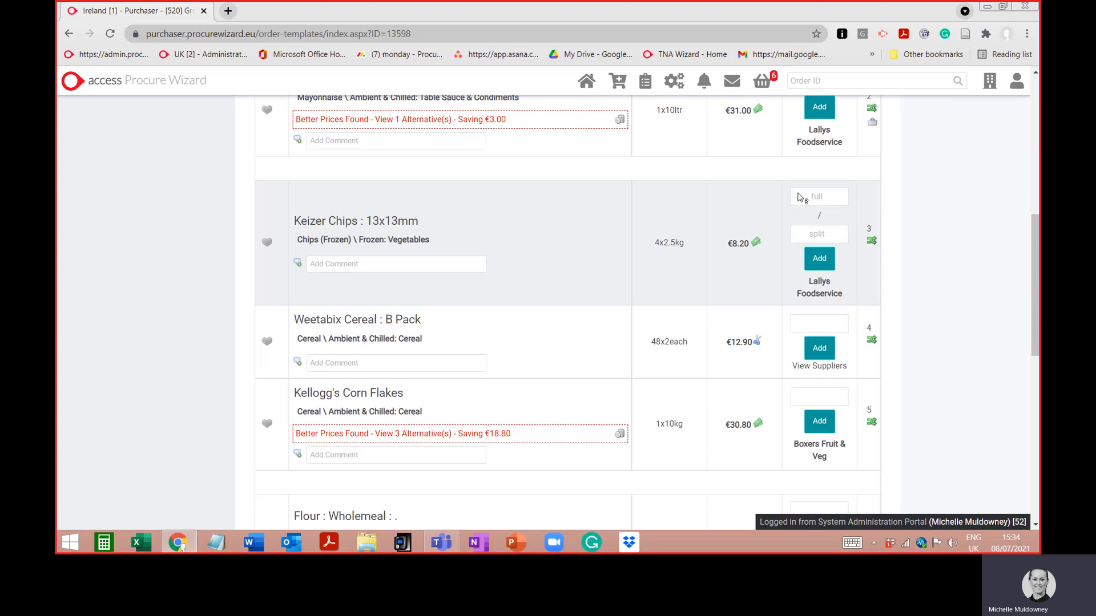
left_click(821, 197)
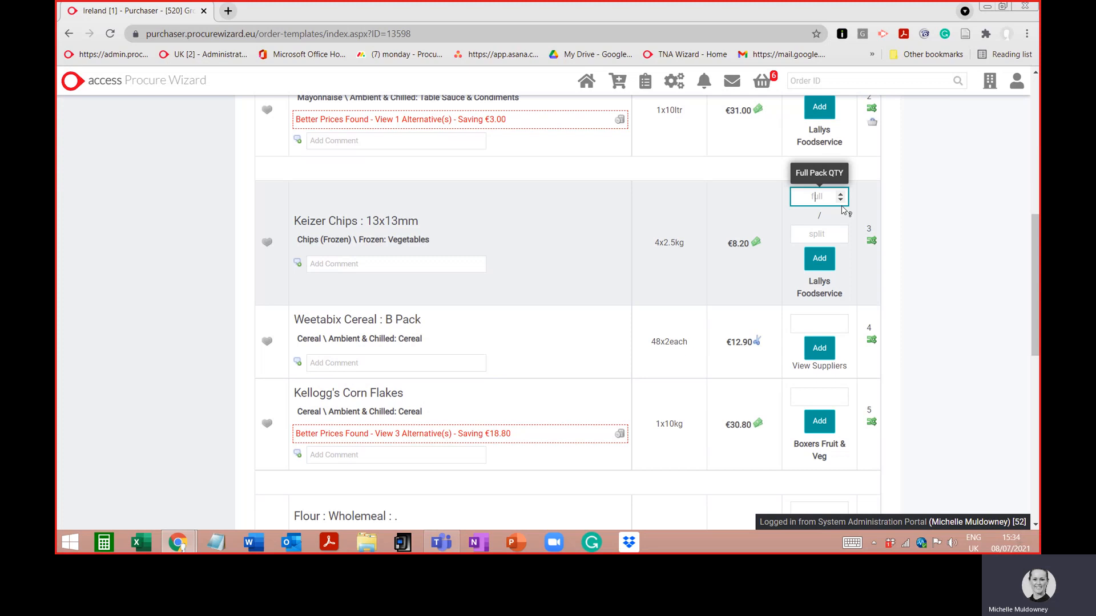
type("1")
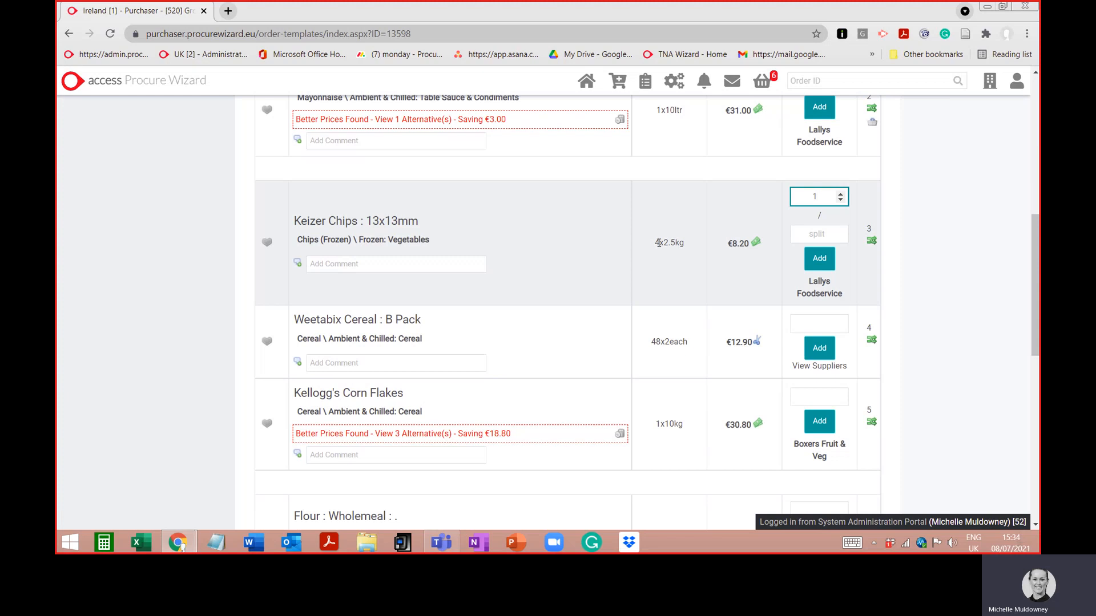
left_click(818, 263)
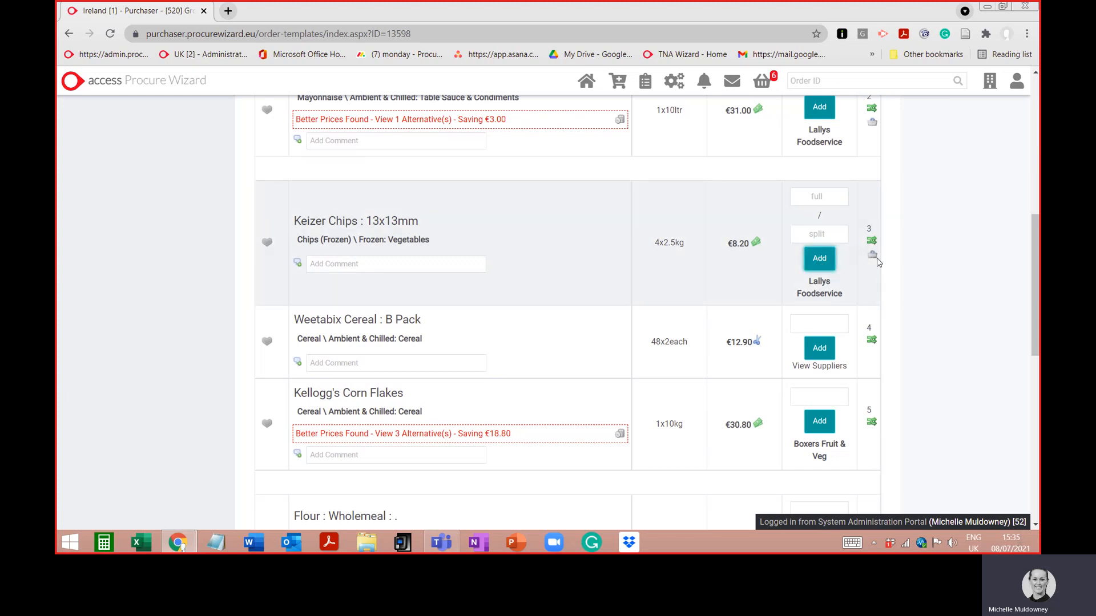
Step: Add 1 split pack of Keizer Chips : 13x13mm to the basket
mouse_move(872, 255)
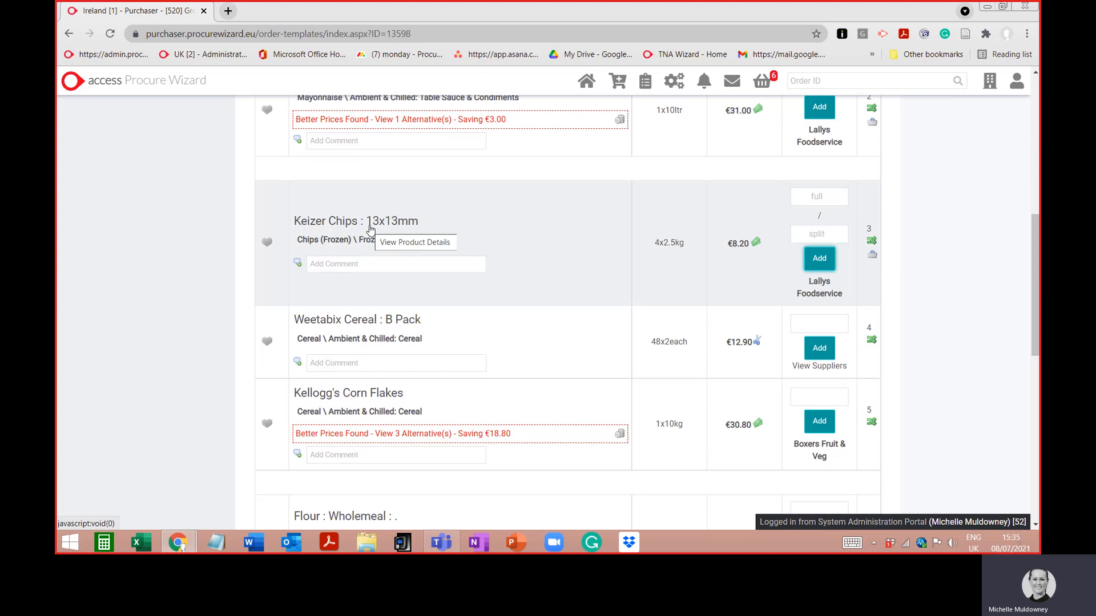
left_click(816, 234)
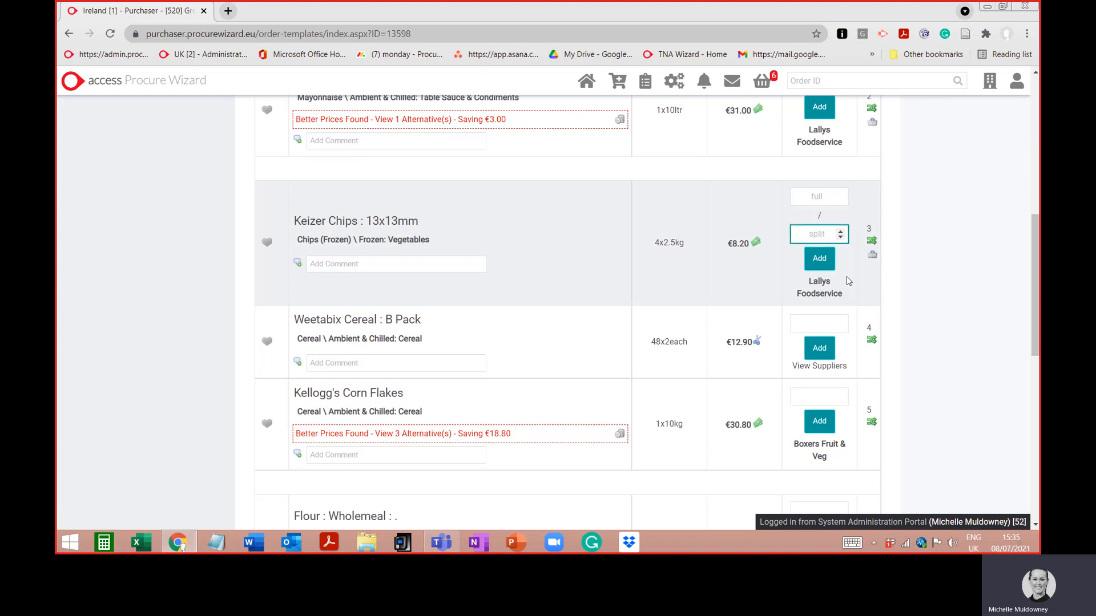
type("1")
left_click(819, 259)
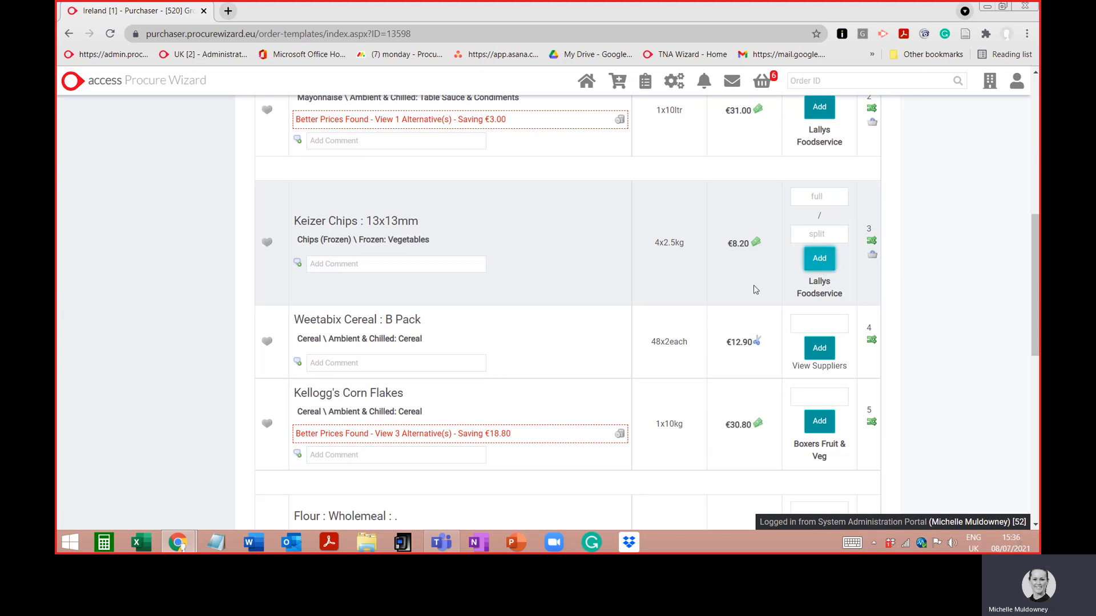
Step: Look through the remaining Ambient & Chilled favourites down to Ballymaloe Relish : Jalapeno Pepper, checking their prices, suppliers and availability
scroll(670, 304, "down", 1)
scroll(670, 304, "down", 2)
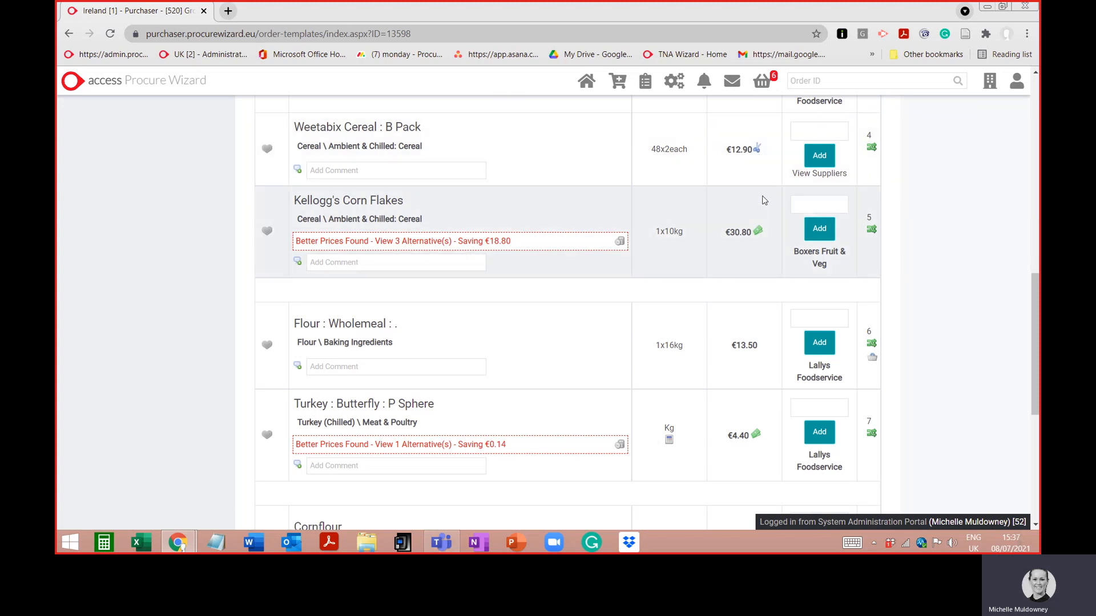
scroll(764, 194, "down", 3)
scroll(764, 200, "down", 3)
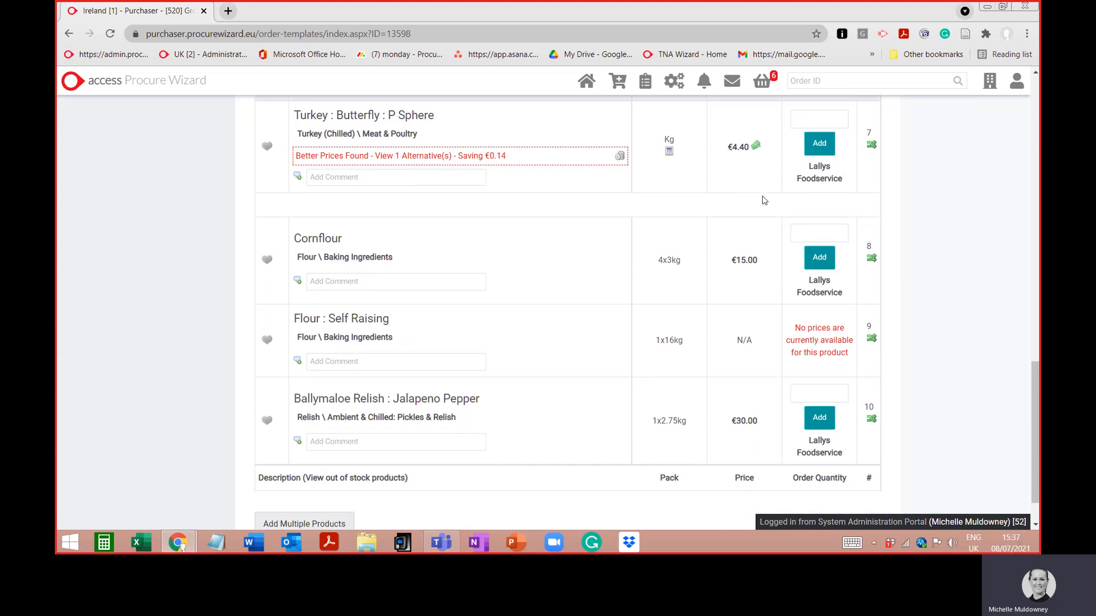
scroll(764, 200, "up", 10)
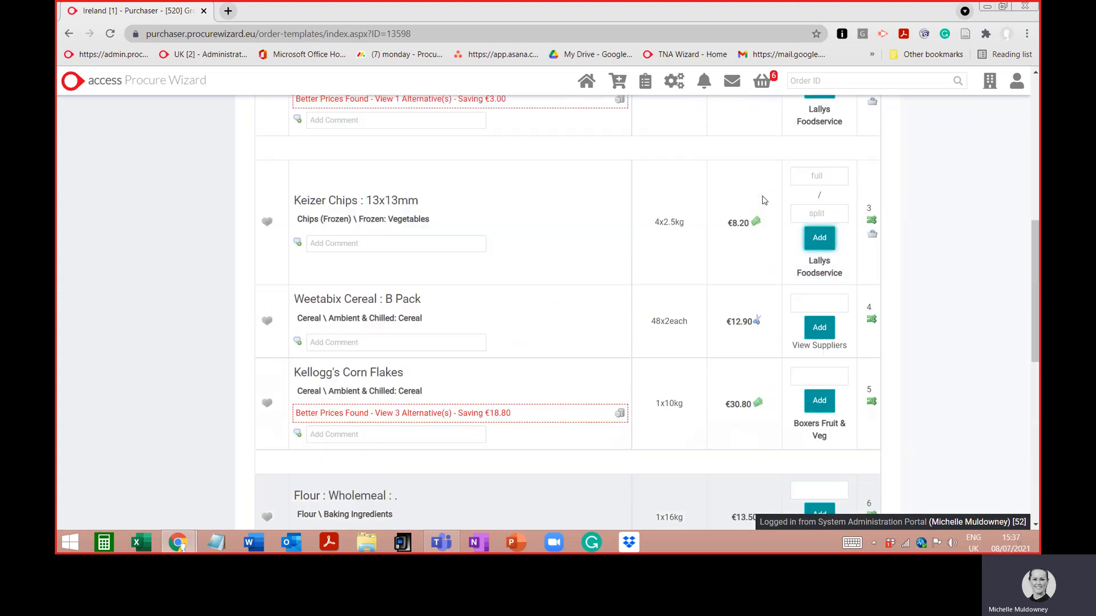
scroll(765, 200, "down", 9)
scroll(764, 199, "down", 1)
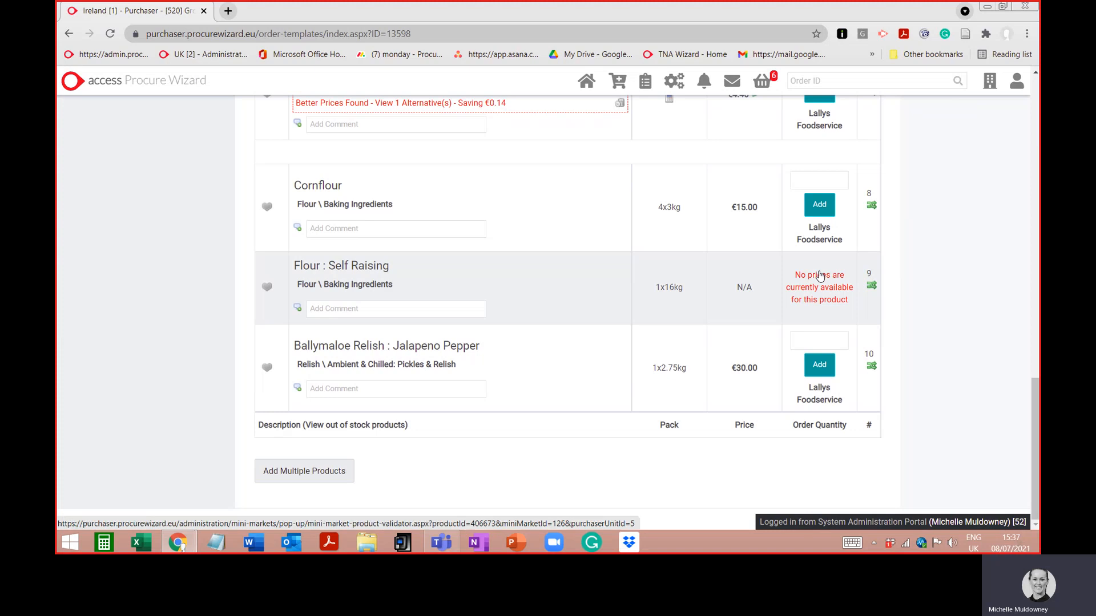
scroll(819, 275, "up", 15)
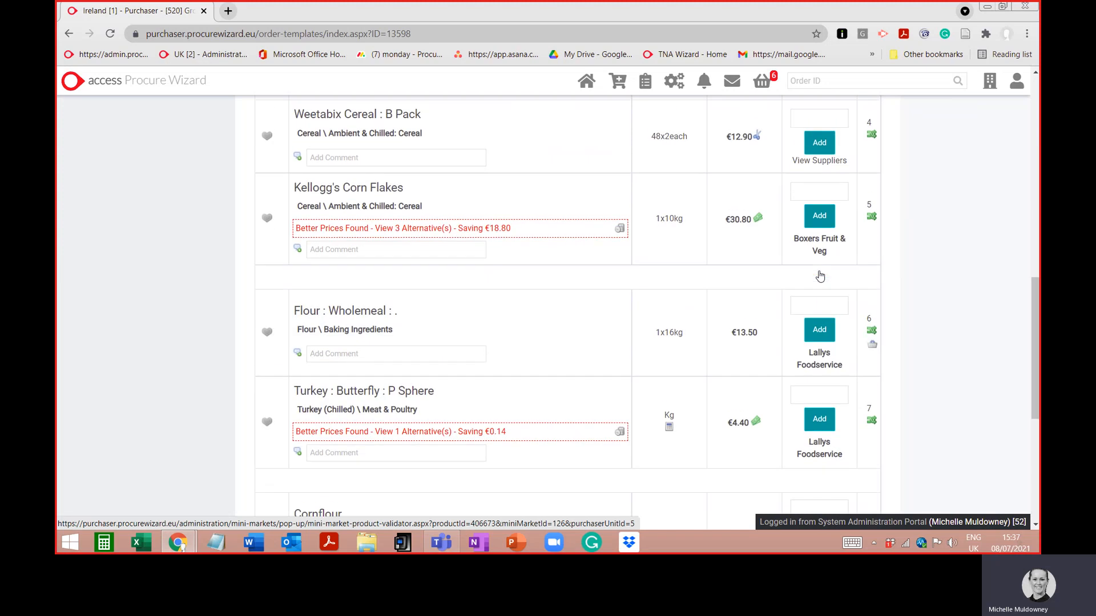
scroll(819, 276, "down", 1)
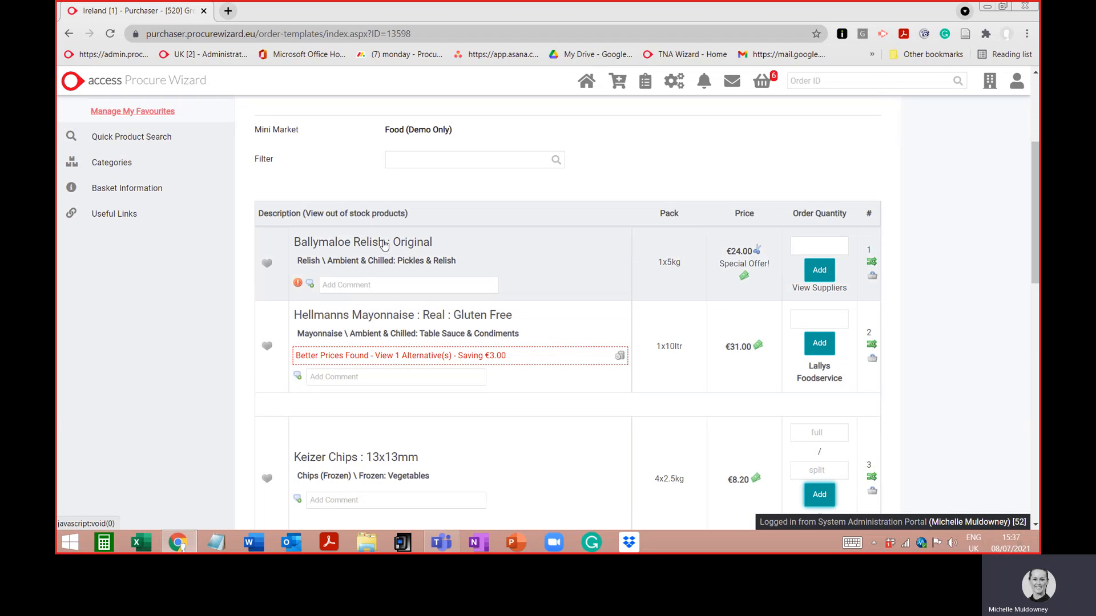
Step: Compare the supplier prices for Ballymaloe Relish : Original, look over the other favourites, and hide the supplier list again
left_click(806, 292)
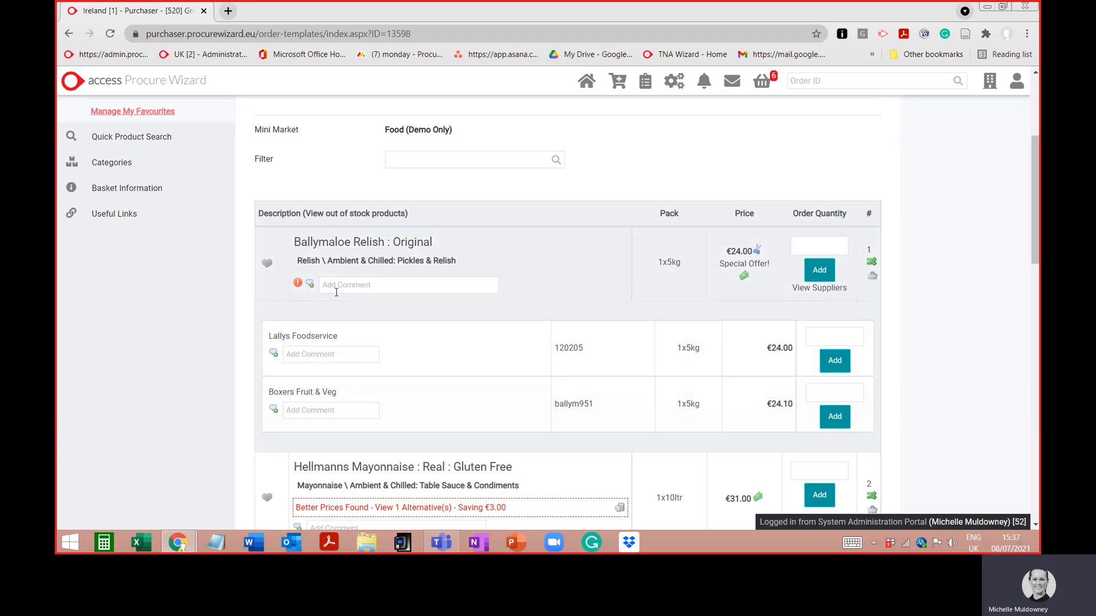
scroll(501, 415, "down", 8)
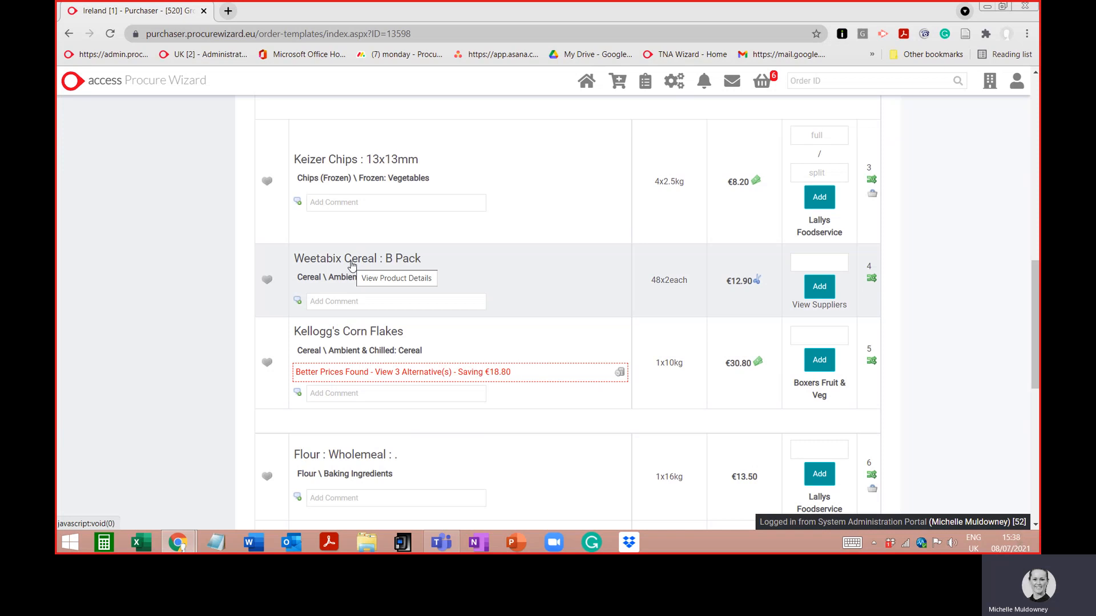
scroll(352, 265, "down", 3)
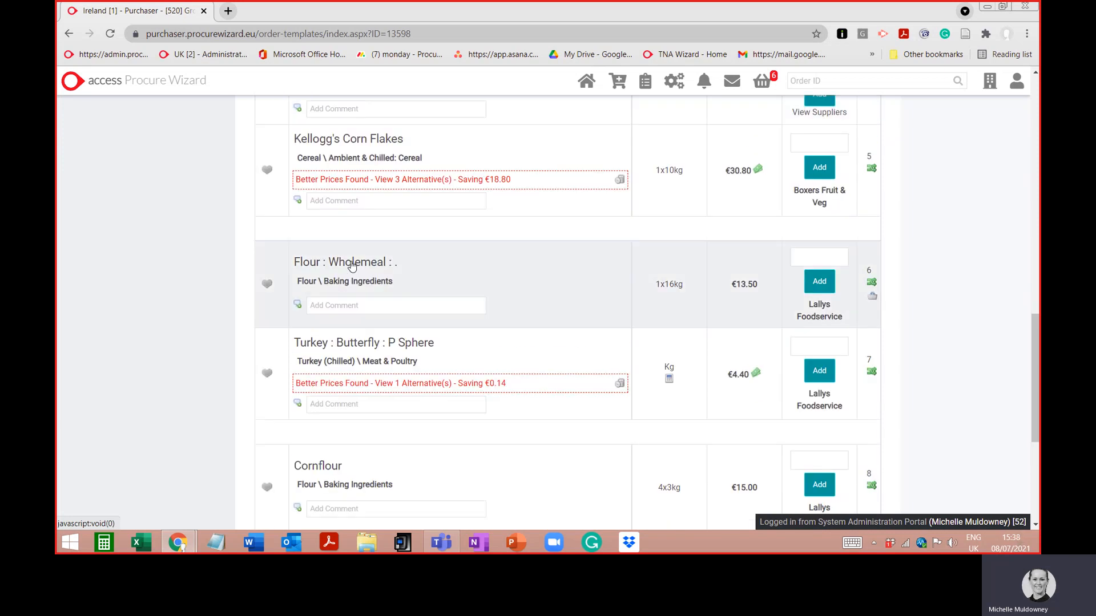
scroll(352, 266, "down", 4)
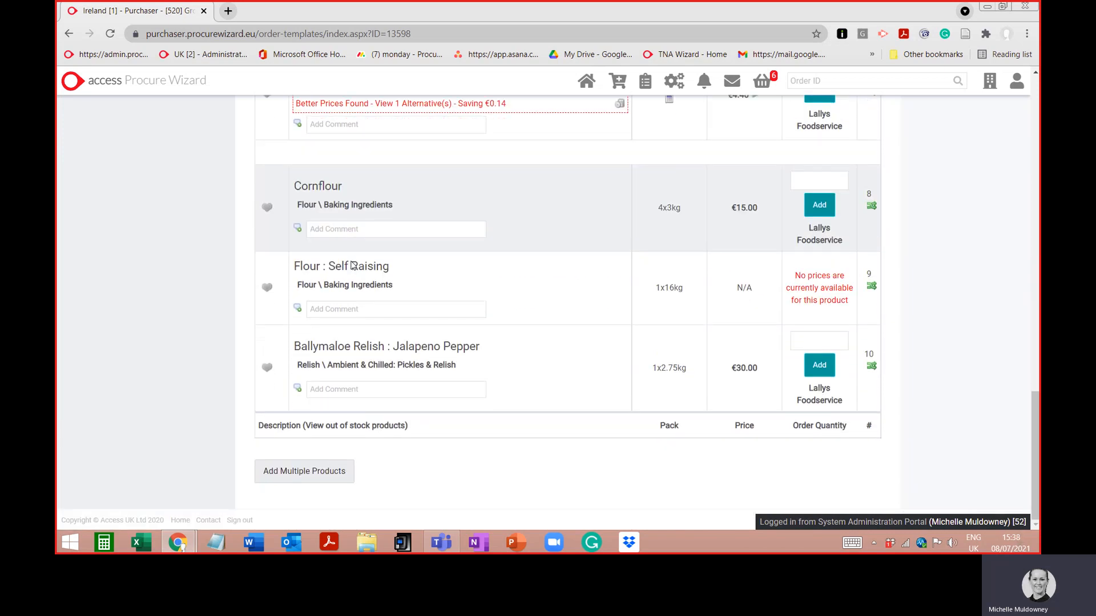
scroll(351, 265, "up", 5)
scroll(352, 265, "up", 8)
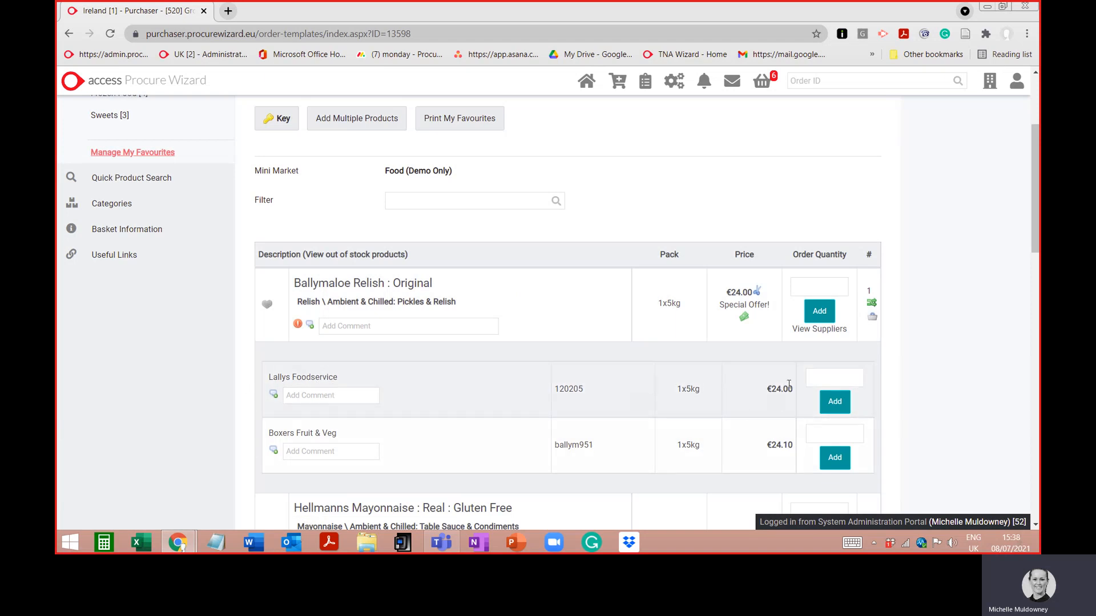
left_click(825, 335)
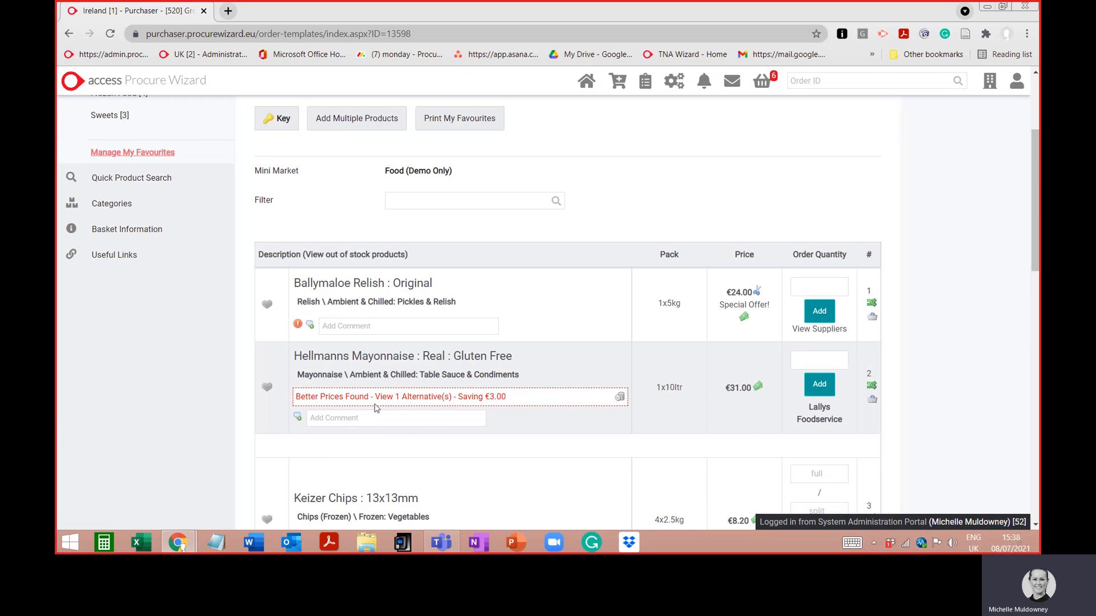
Step: View the better-price alternative for Hellmanns Mayonnaise : Real : Gluten Free and hide it again
left_click(399, 398)
scroll(430, 445, "down", 1)
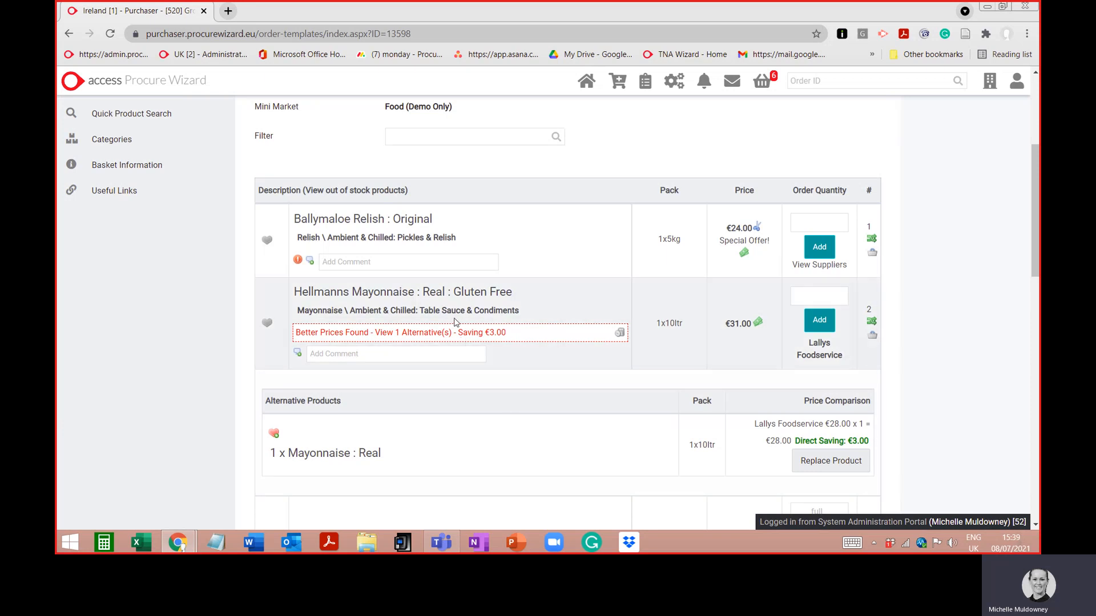
left_click(499, 336)
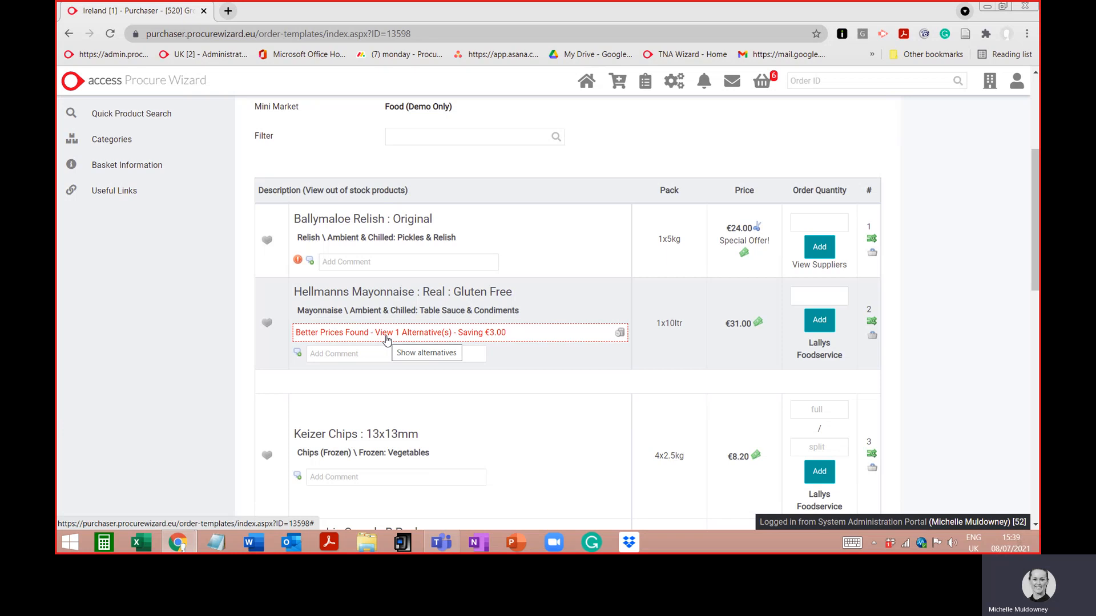
Step: Run a quick product search for "beef" across all allowed suppliers and filter the results by "fillet"
scroll(482, 421, "up", 2)
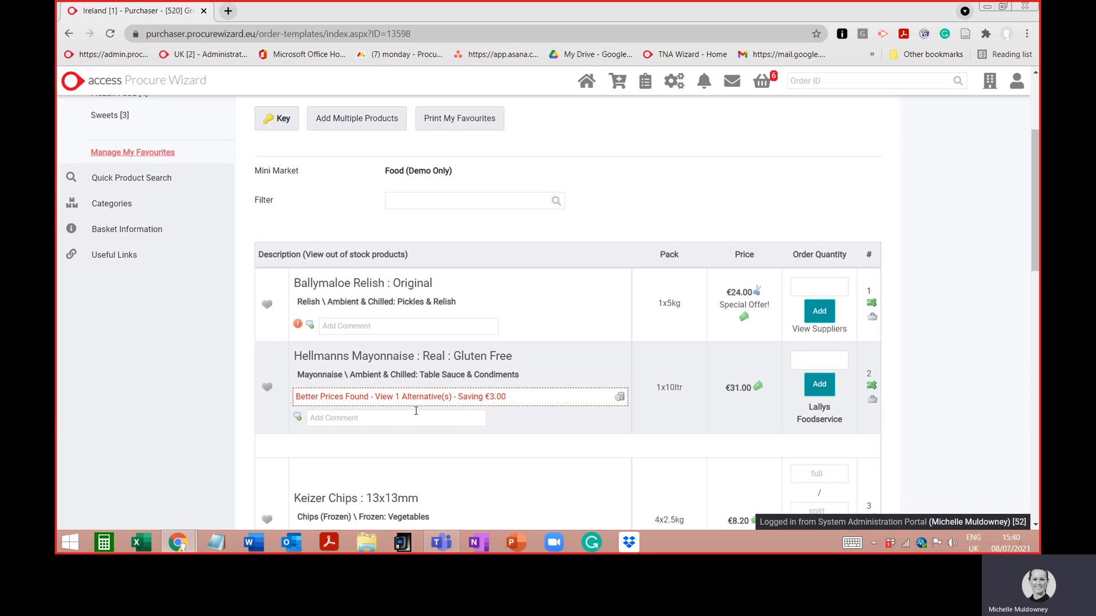
scroll(416, 411, "up", 3)
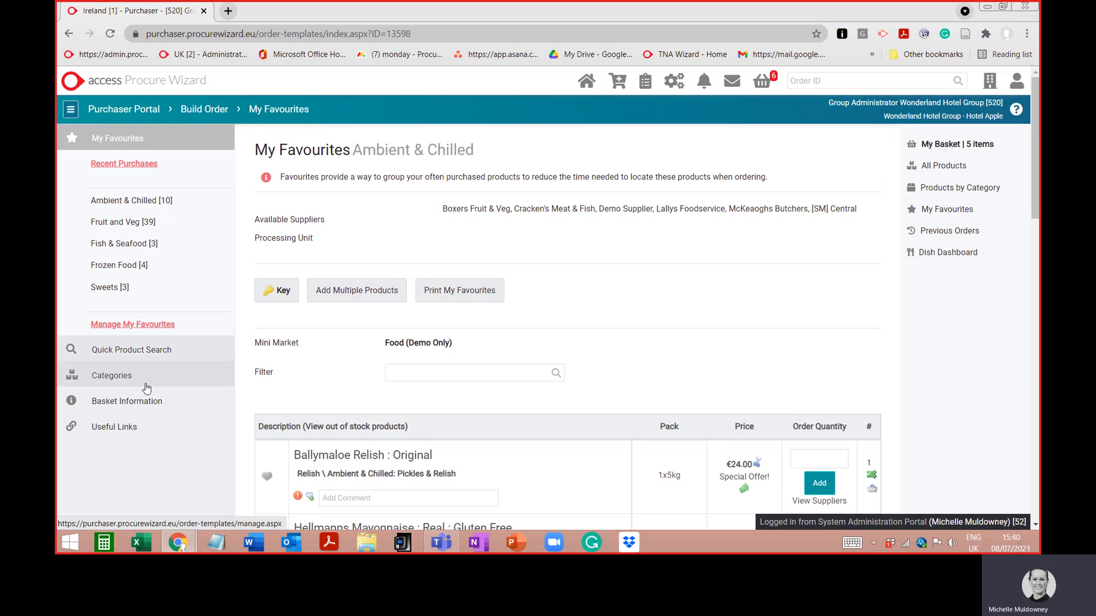
left_click(138, 352)
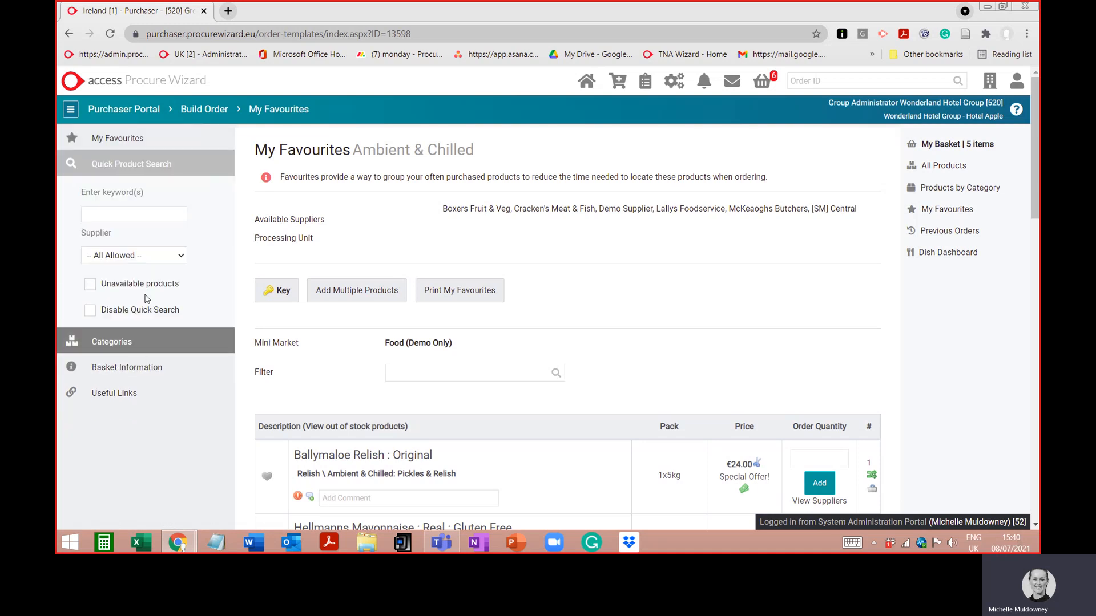
left_click(153, 217)
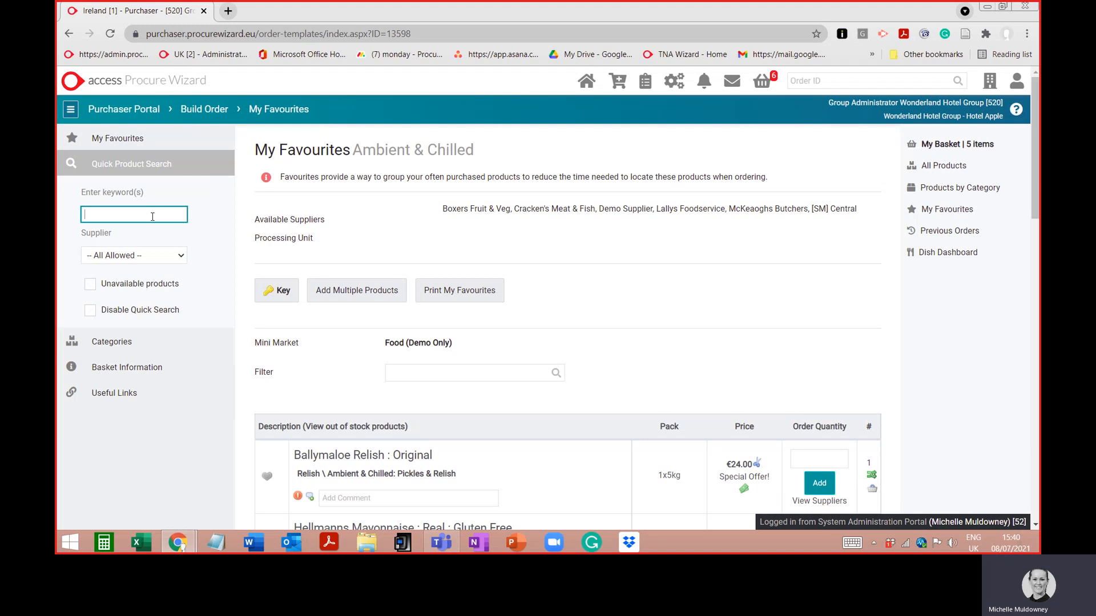
type("beef")
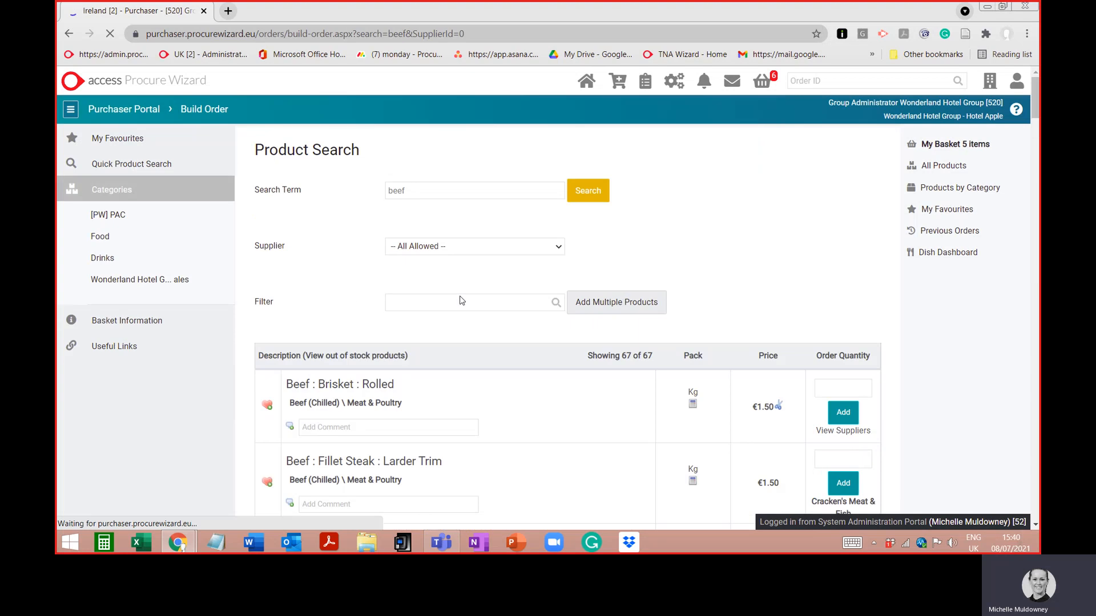
left_click(415, 305)
type("f")
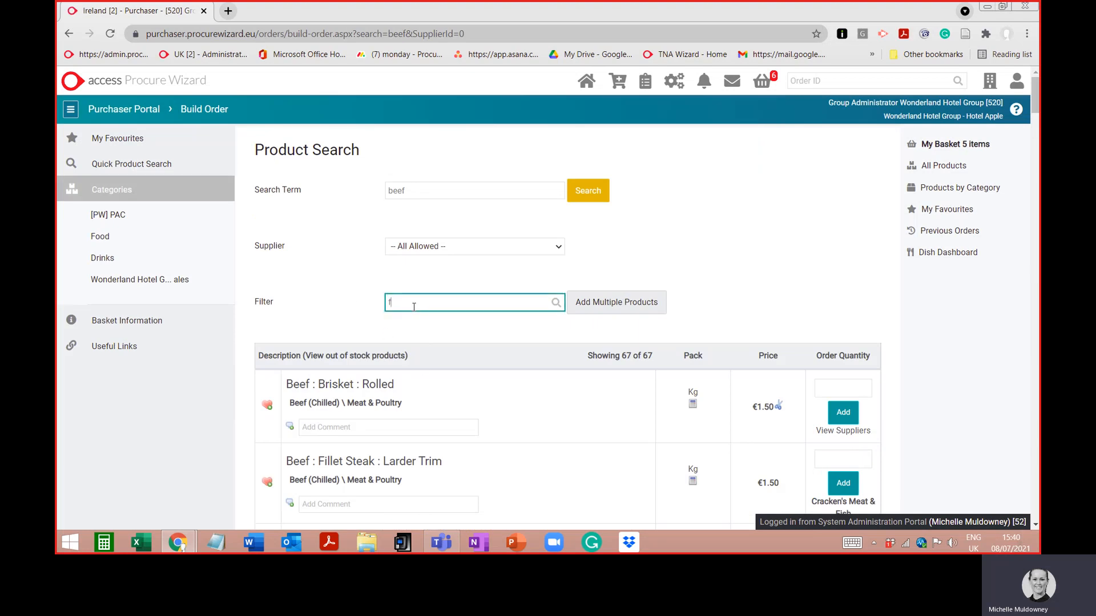
type("illet")
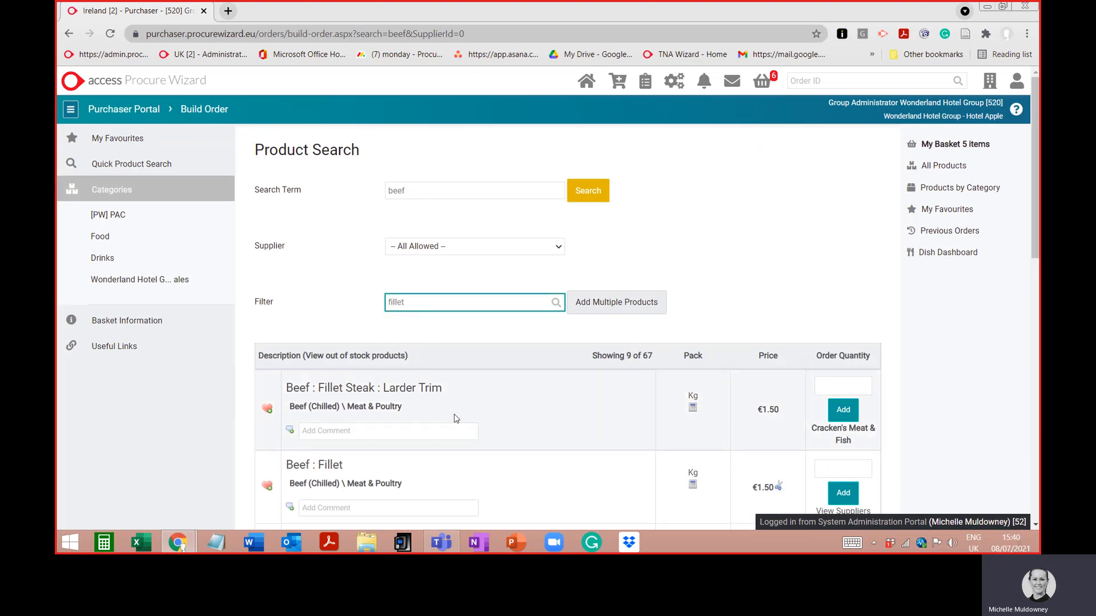
Step: Open the weight converter for Beef : Fillet and set the measurement to Oz with a required size of 8oz (226g)
scroll(468, 419, "down", 1)
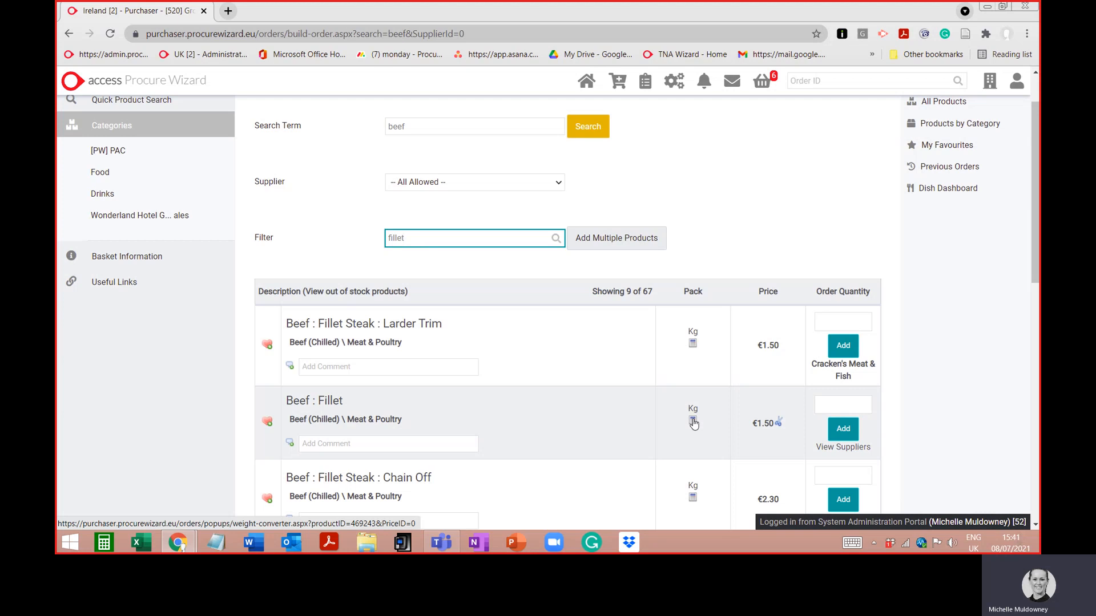
left_click(693, 421)
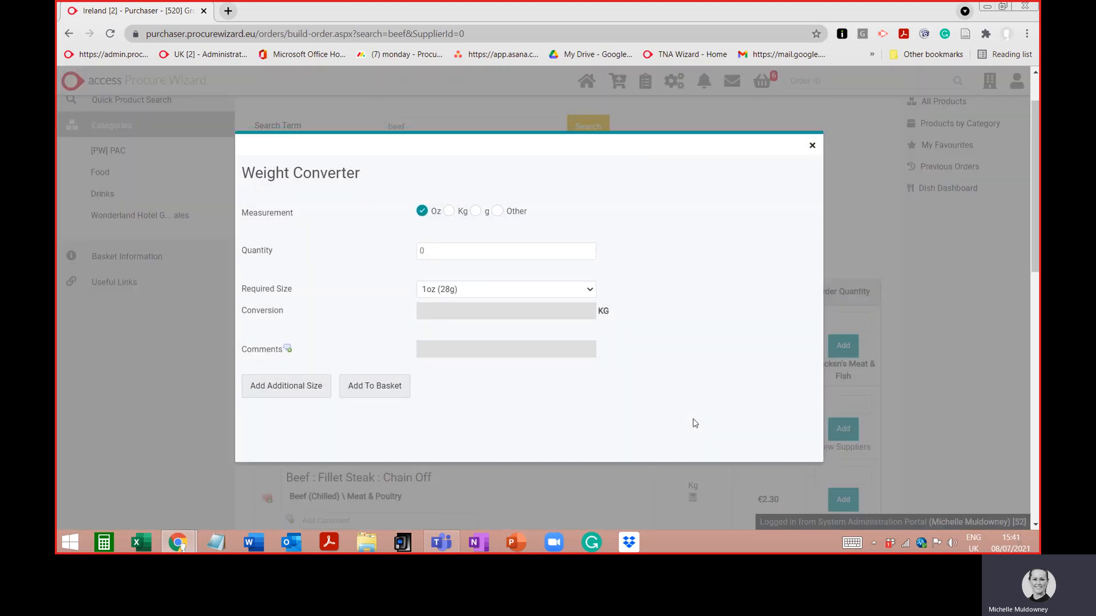
left_click(422, 217)
left_click(421, 212)
left_click(429, 251)
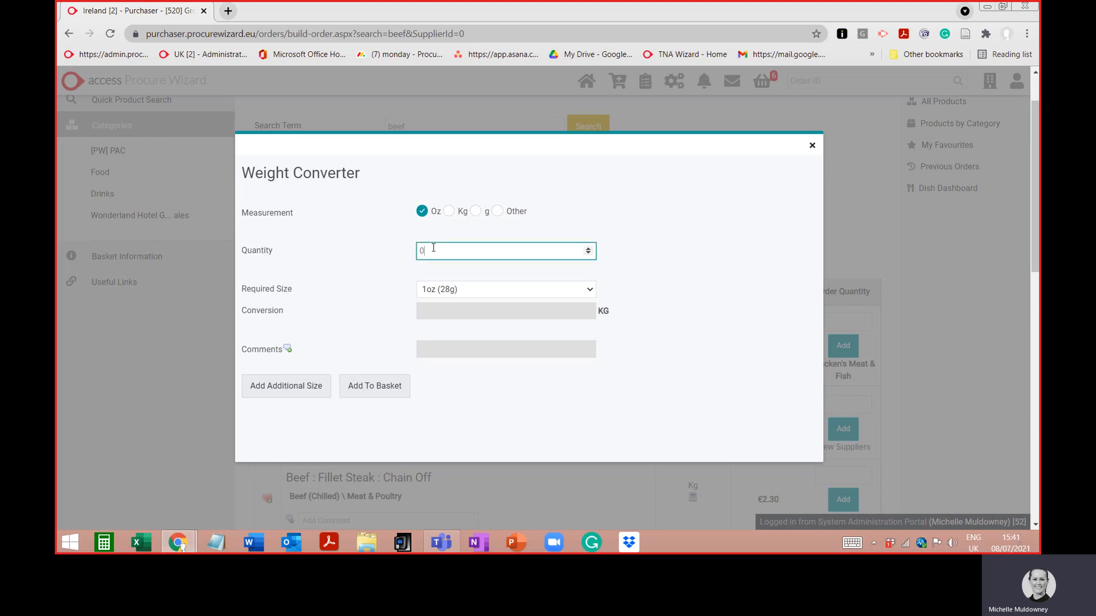
left_click(442, 291)
scroll(444, 285, "down", 1)
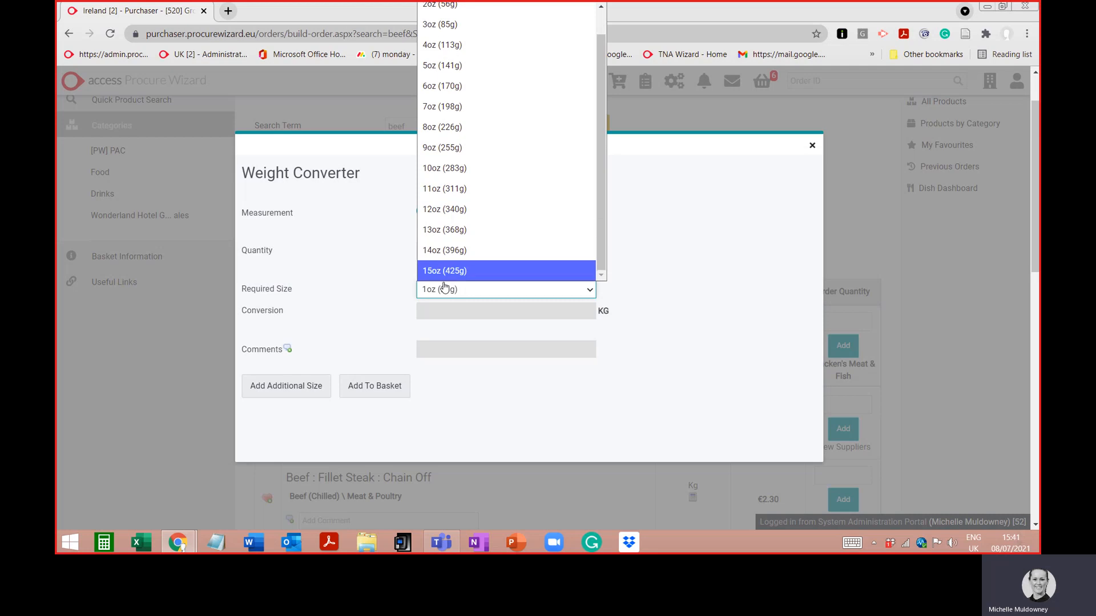
left_click(445, 126)
Step: Set the Beef : Fillet quantity to 50 in the weight converter and add it to the basket
left_click(438, 255)
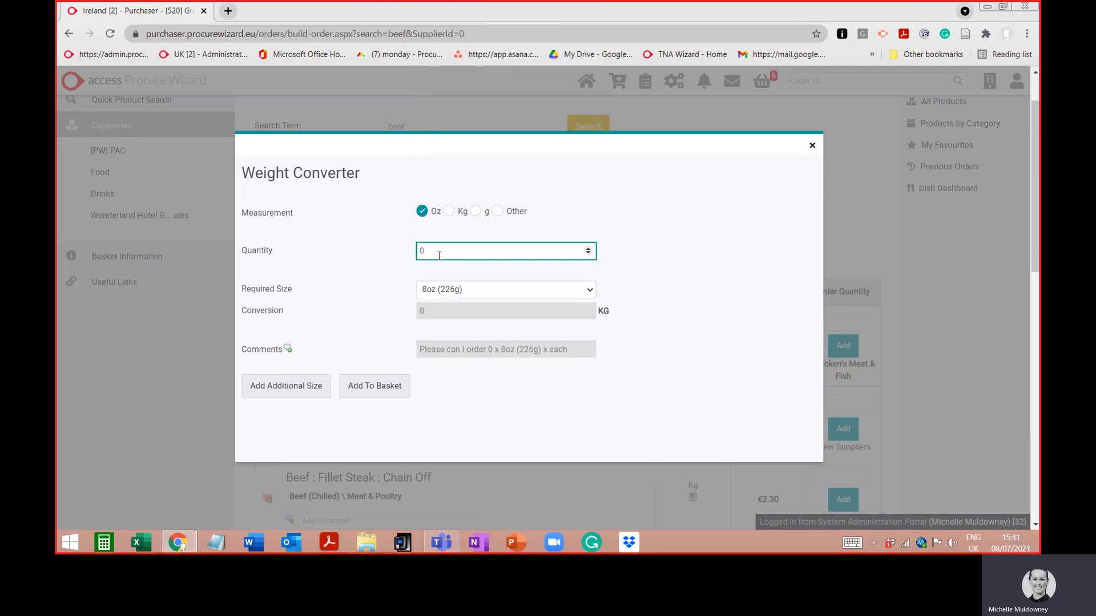
key("BackSpace")
type("50")
key("Tab")
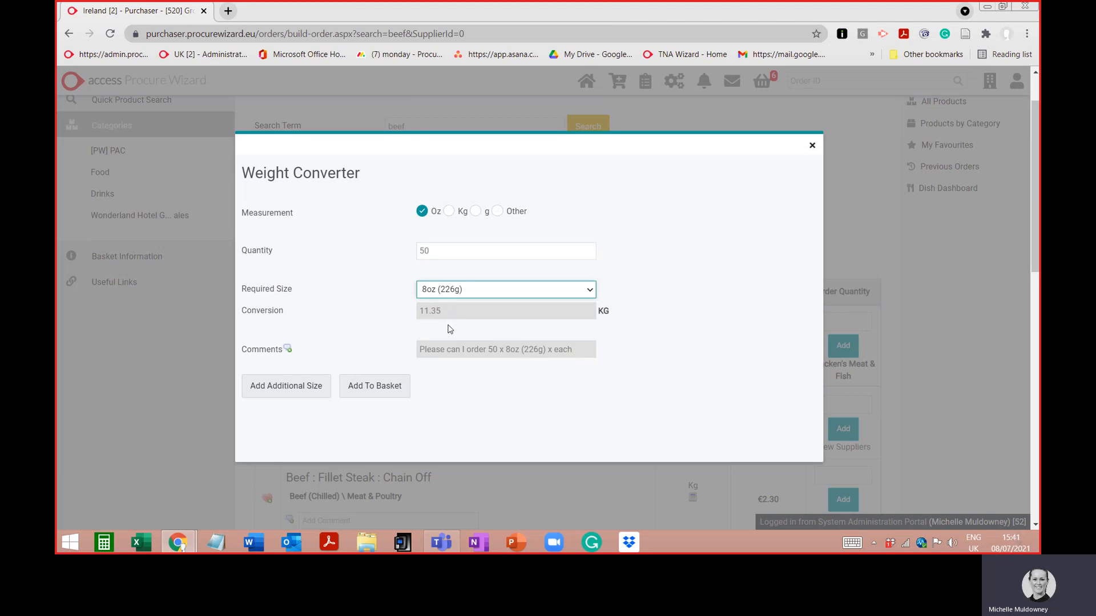
left_click(364, 386)
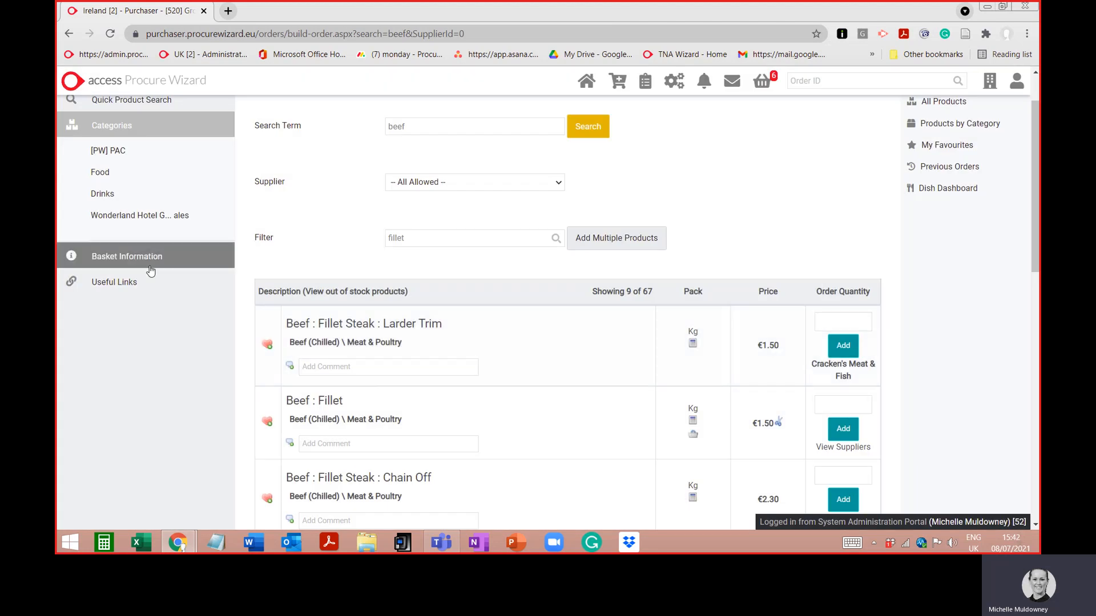
Step: Search the products for "lamb" and filter the results by "leg"
scroll(147, 281, "up", 1)
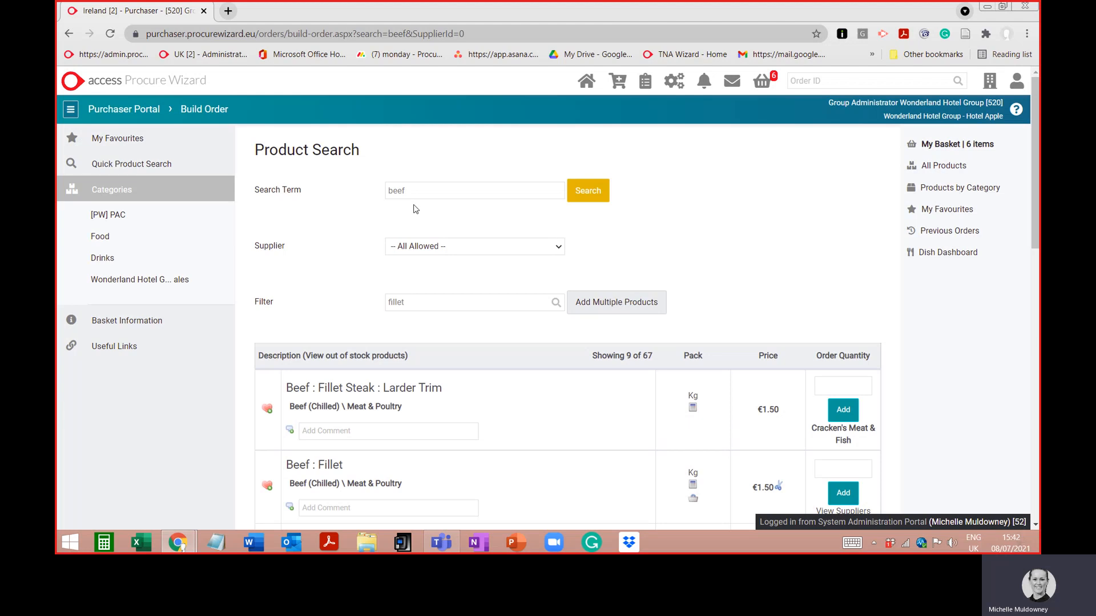
left_click_drag(418, 190, 387, 190)
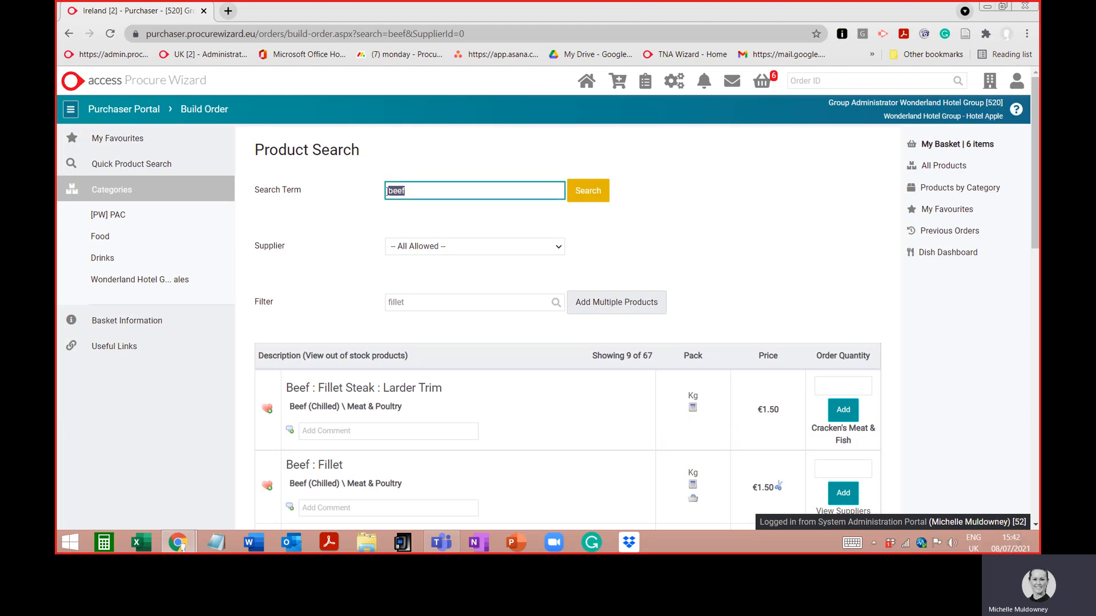
type("lamb")
key("Return")
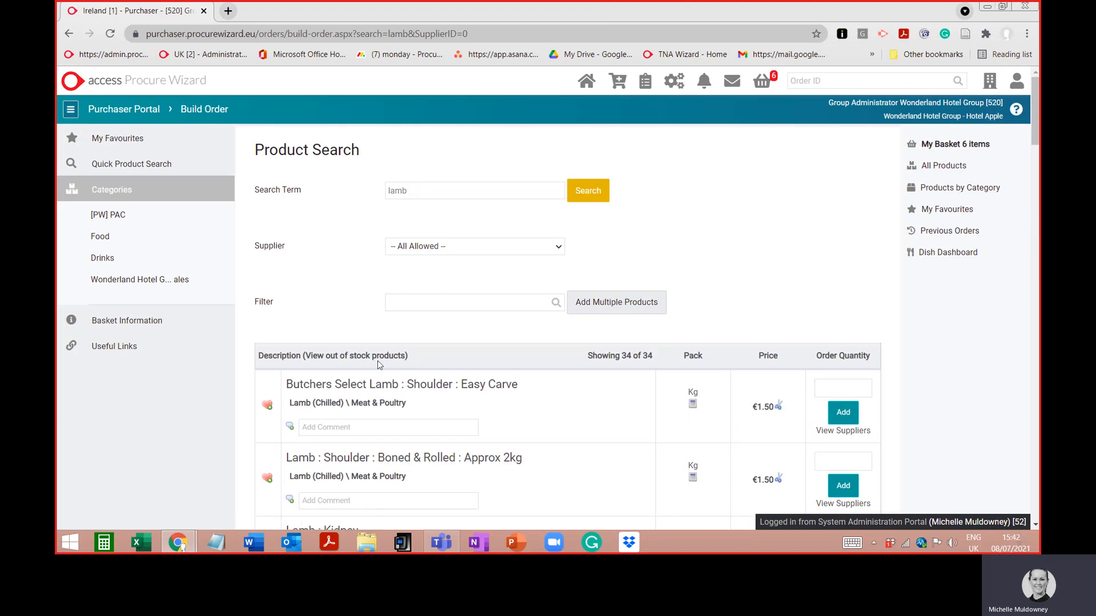
left_click(466, 304)
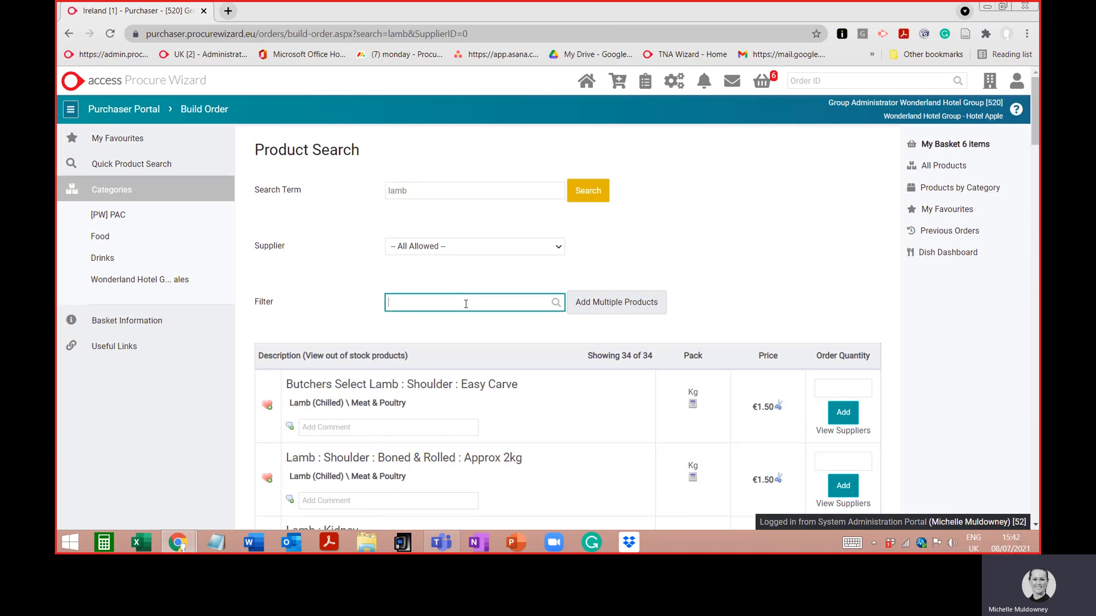
type("leg")
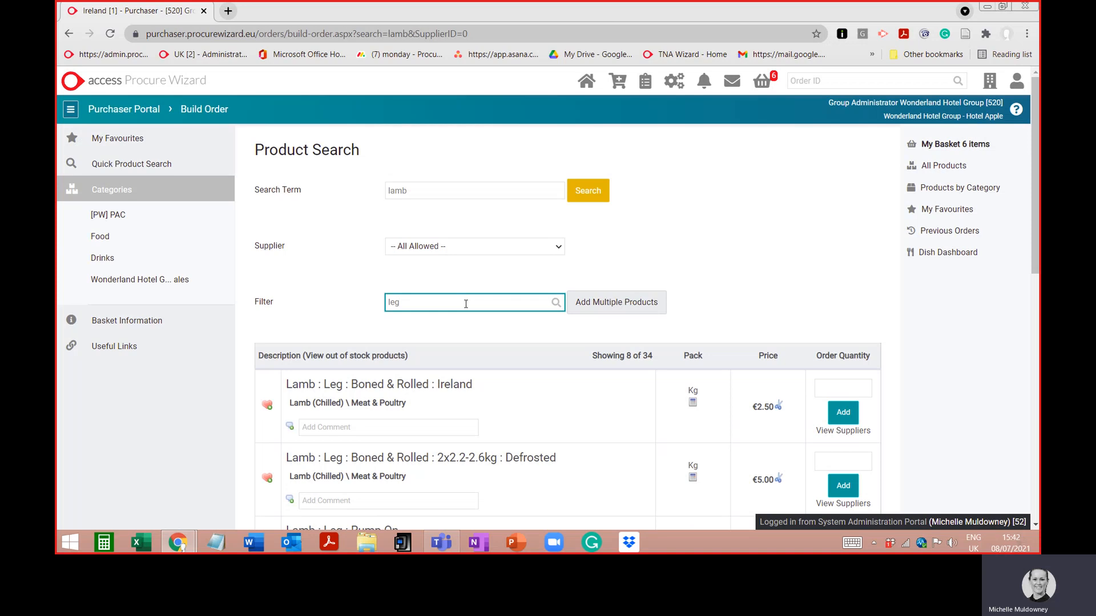
Step: Open the weight converter for Lamb : Leg : Boned & Rolled : Ireland and set the measurement to Other with required size Lamb Leg (3kg)
scroll(457, 308, "down", 1)
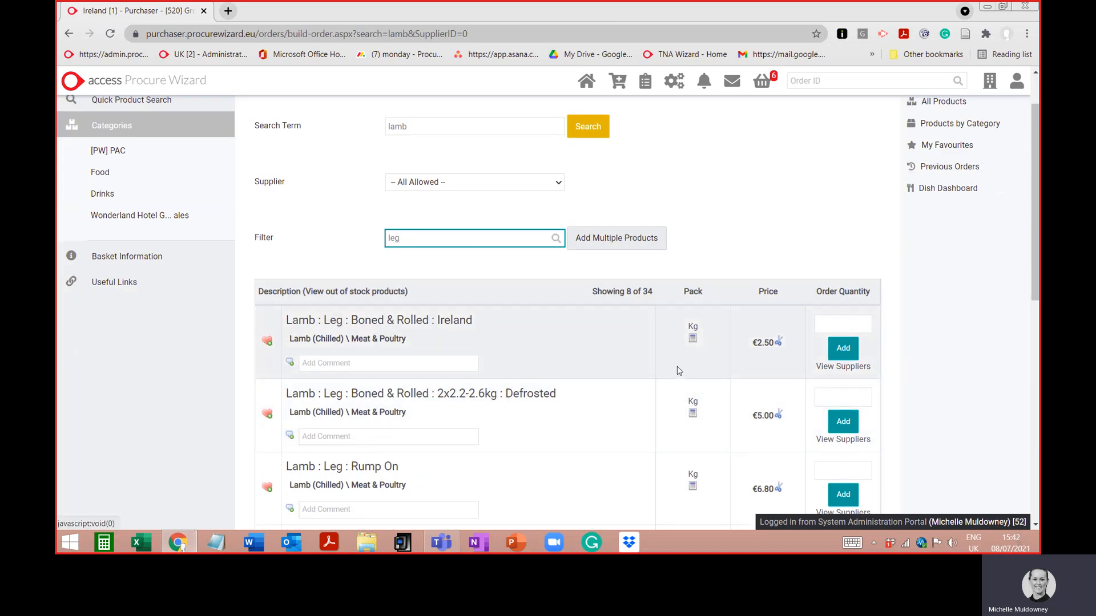
left_click(693, 340)
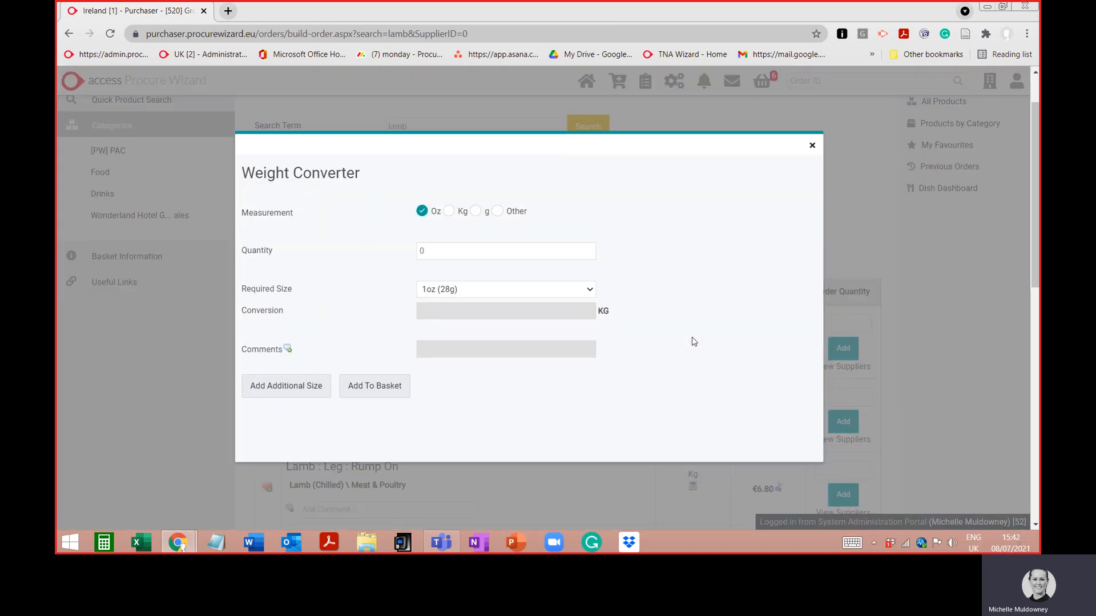
left_click(498, 213)
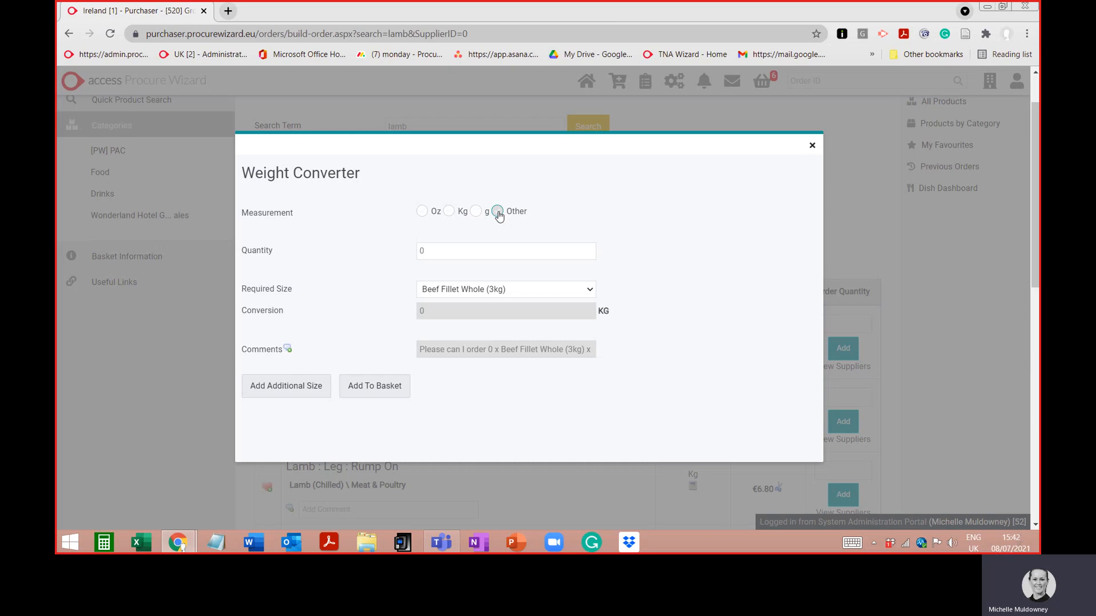
left_click(494, 292)
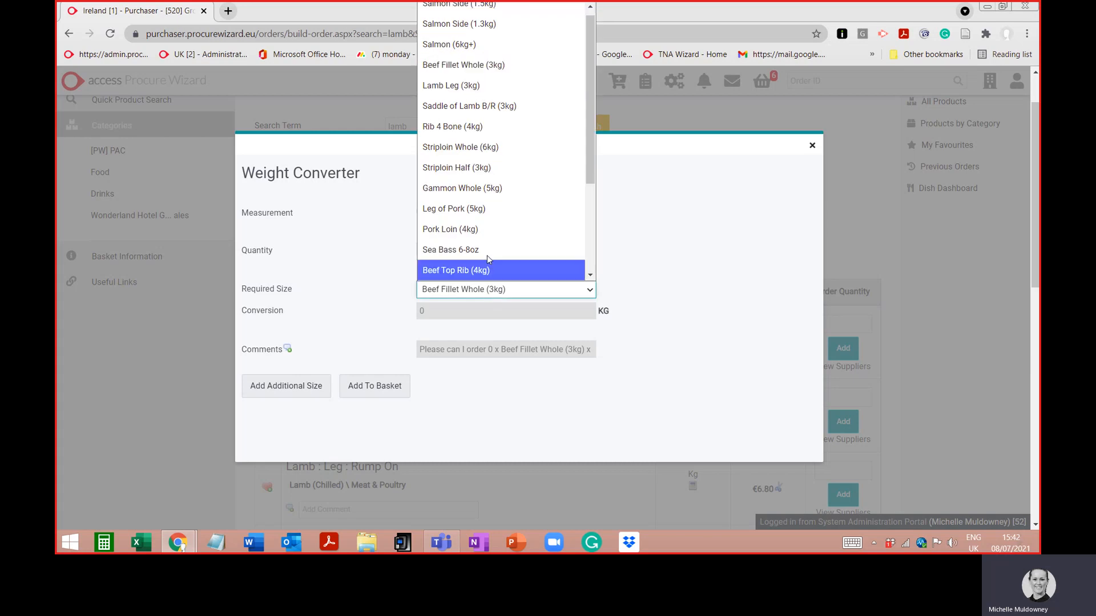
left_click(466, 91)
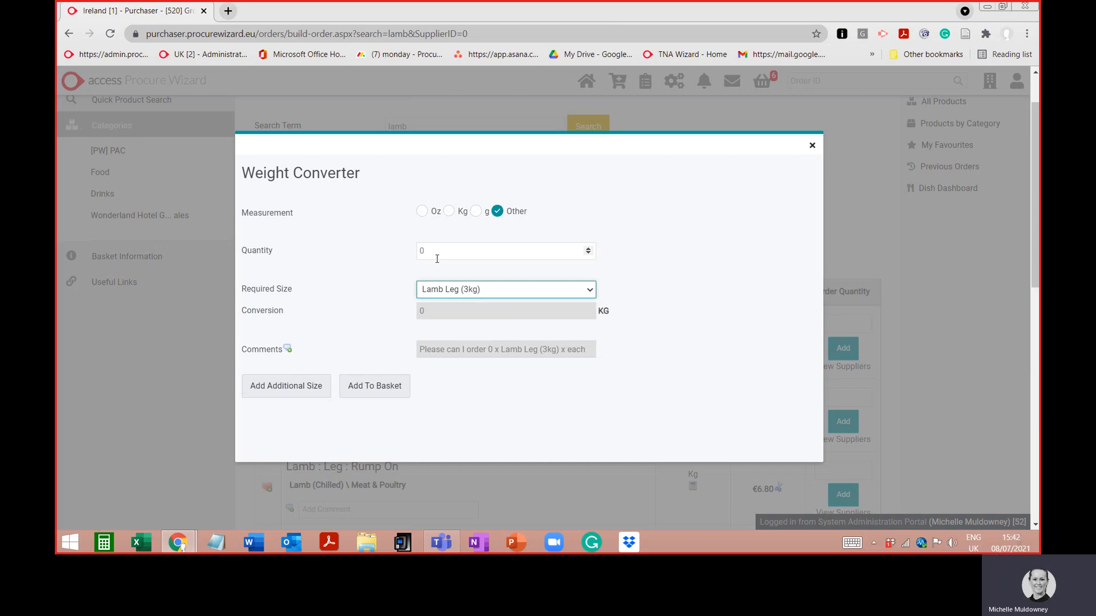
Step: Set the lamb leg quantity to 110 in the weight converter and add it to the basket
left_click(456, 253)
key("BackSpace")
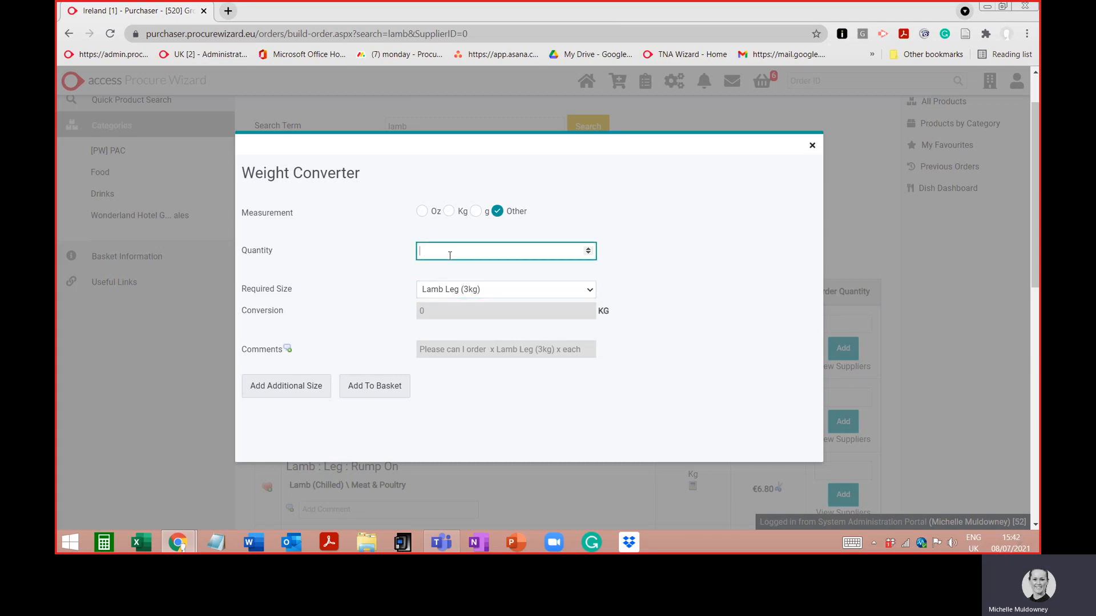
type("110")
left_click(378, 386)
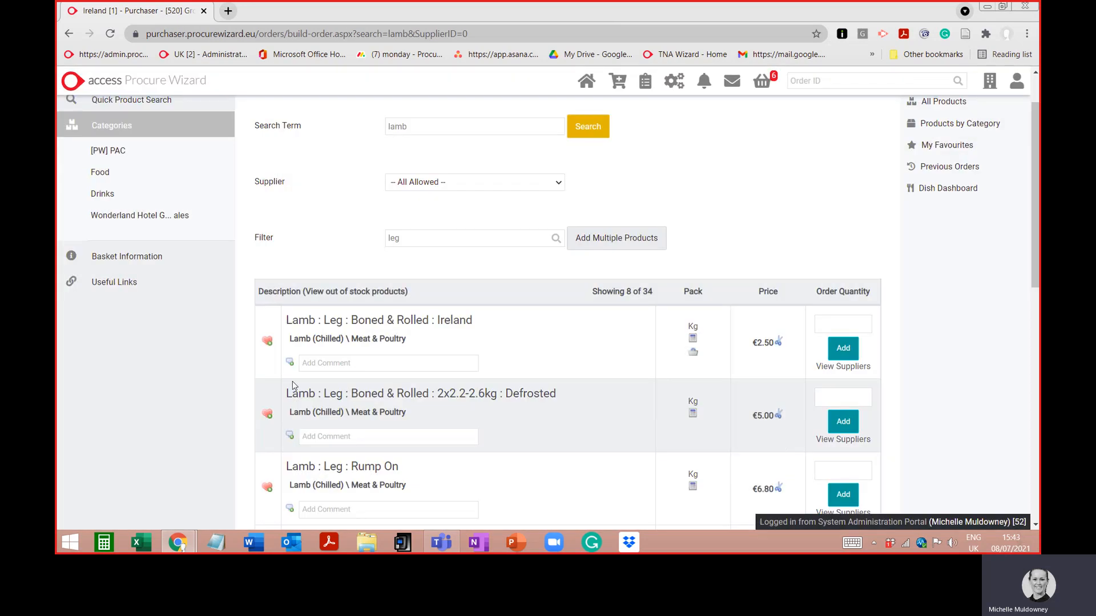
Step: Open the Fish & Seafood favourites and bring up the weight converter for Halibut : Fillet
left_click(112, 141)
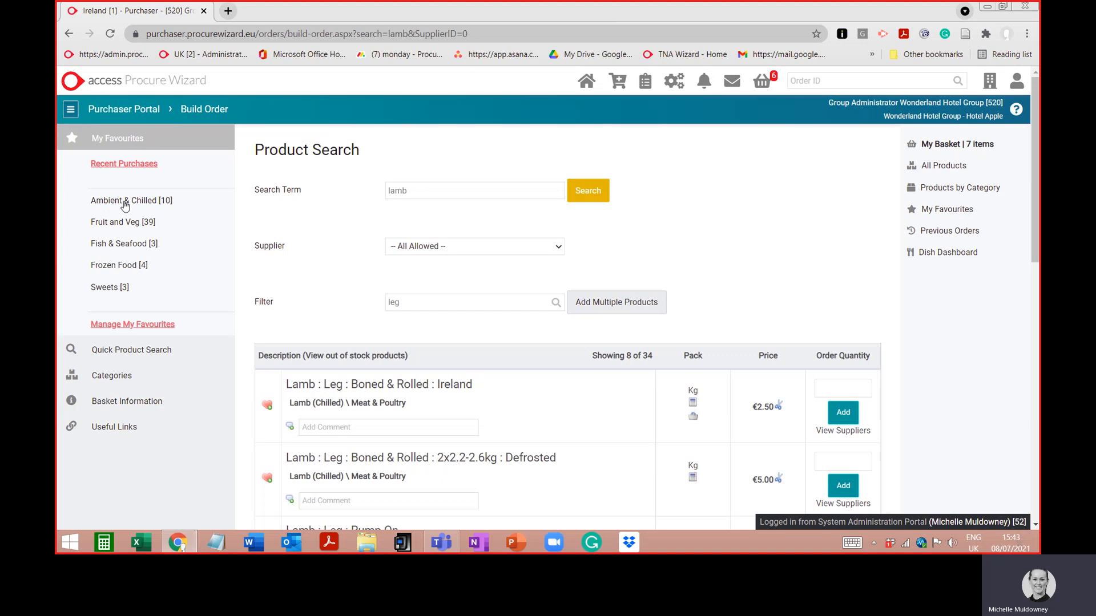
left_click(128, 250)
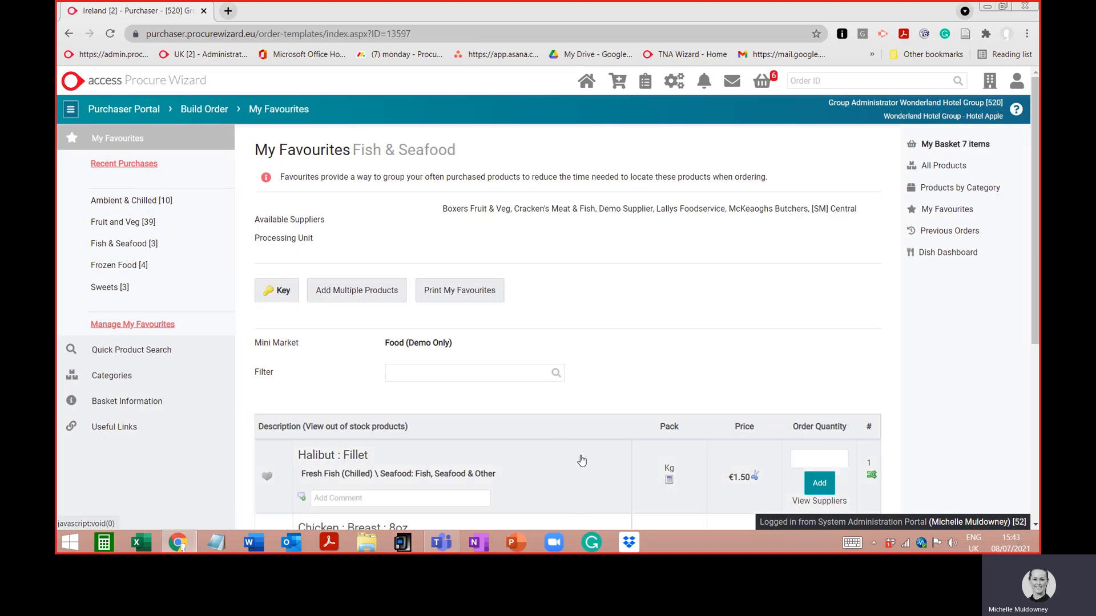
scroll(582, 454, "down", 2)
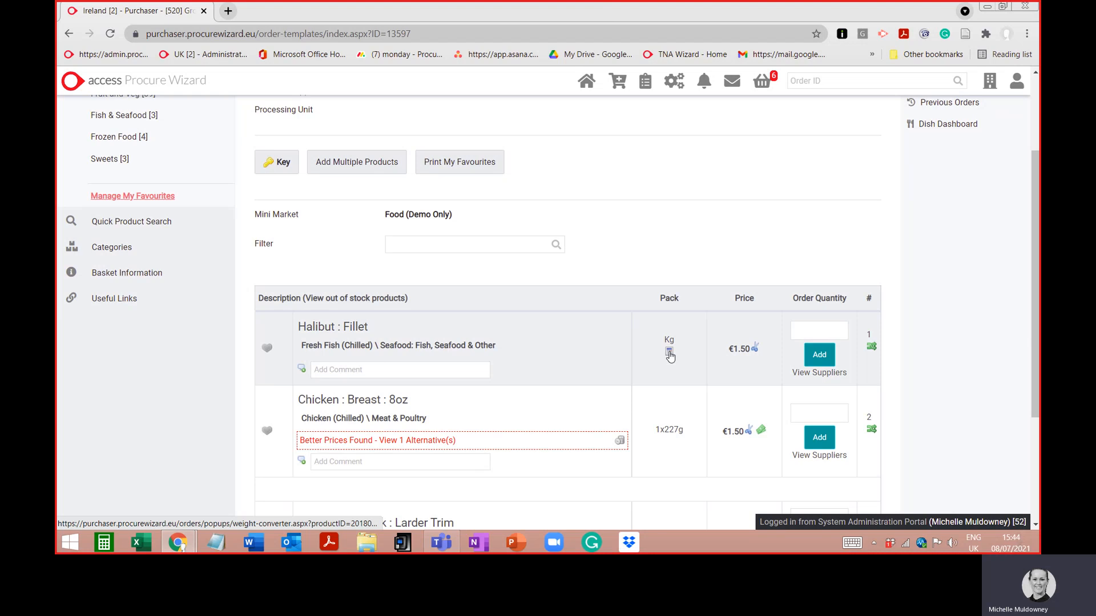
left_click(670, 353)
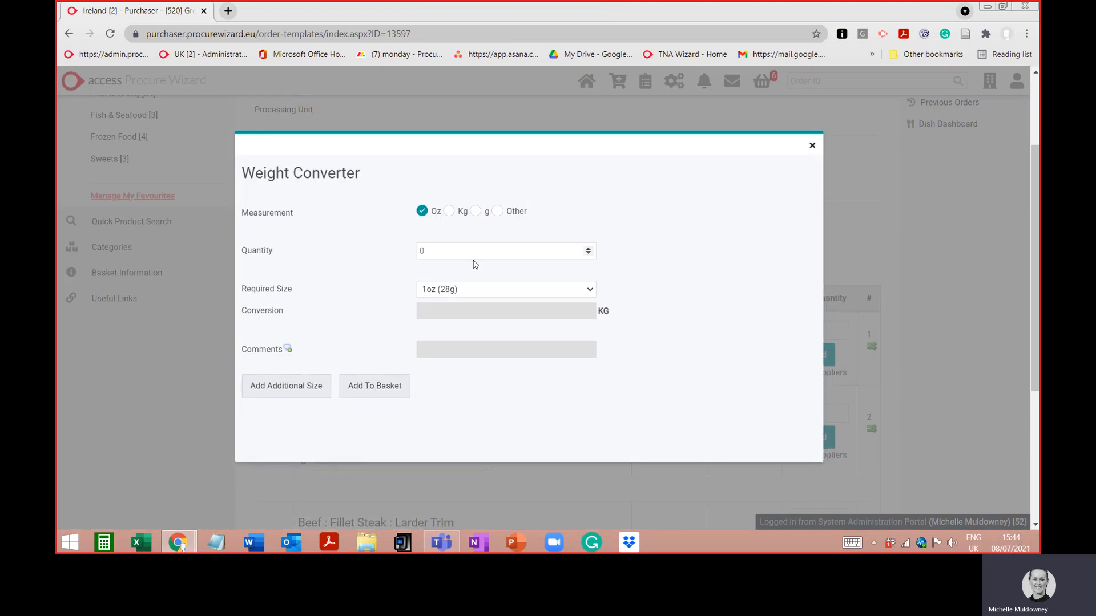
Step: Convert the Halibut : Fillet order in grams with a required size of 180 and a quantity of 30, and add it to the basket
left_click(475, 211)
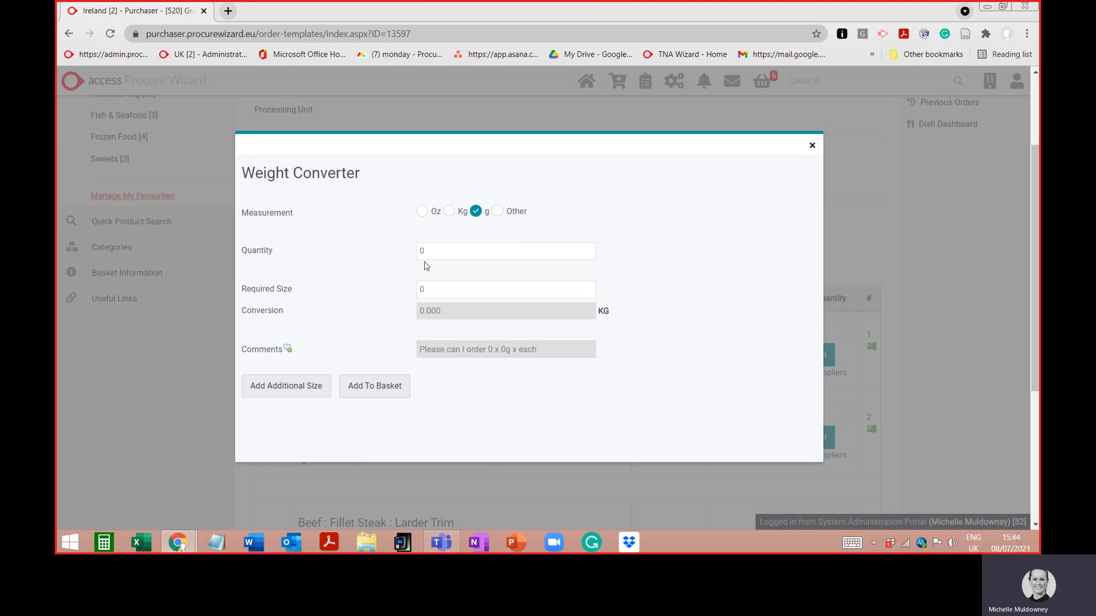
left_click(500, 288)
key("BackSpace")
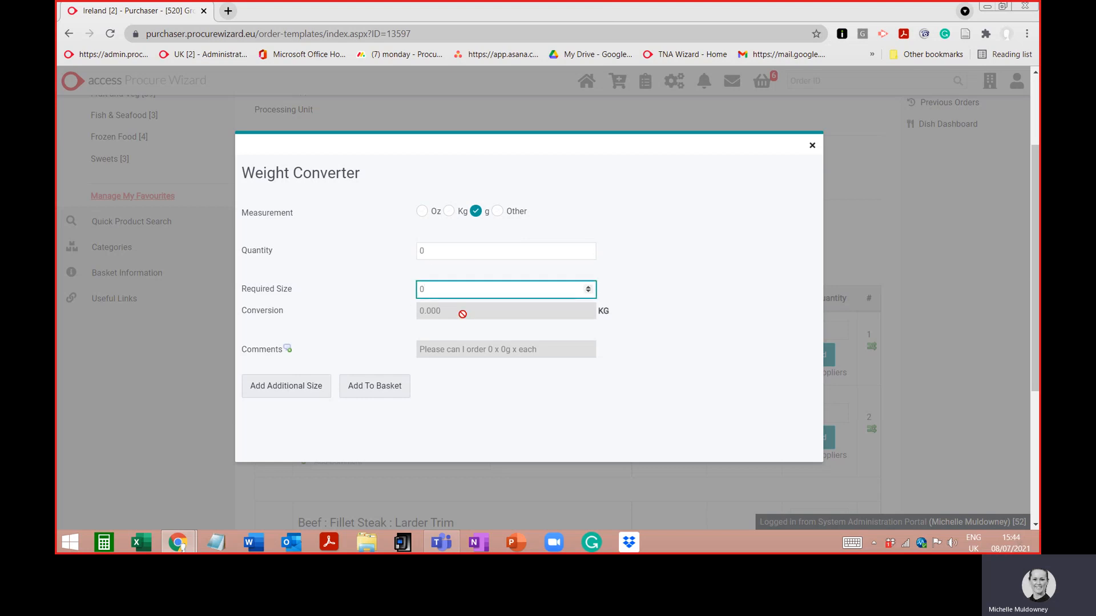
type("180")
left_click(432, 251)
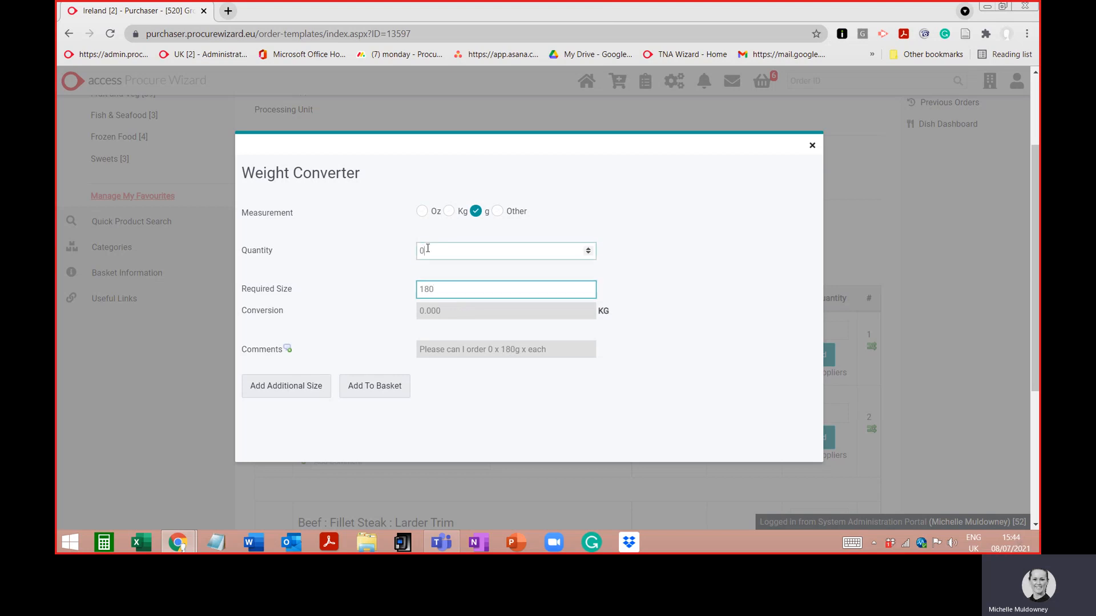
key("BackSpace")
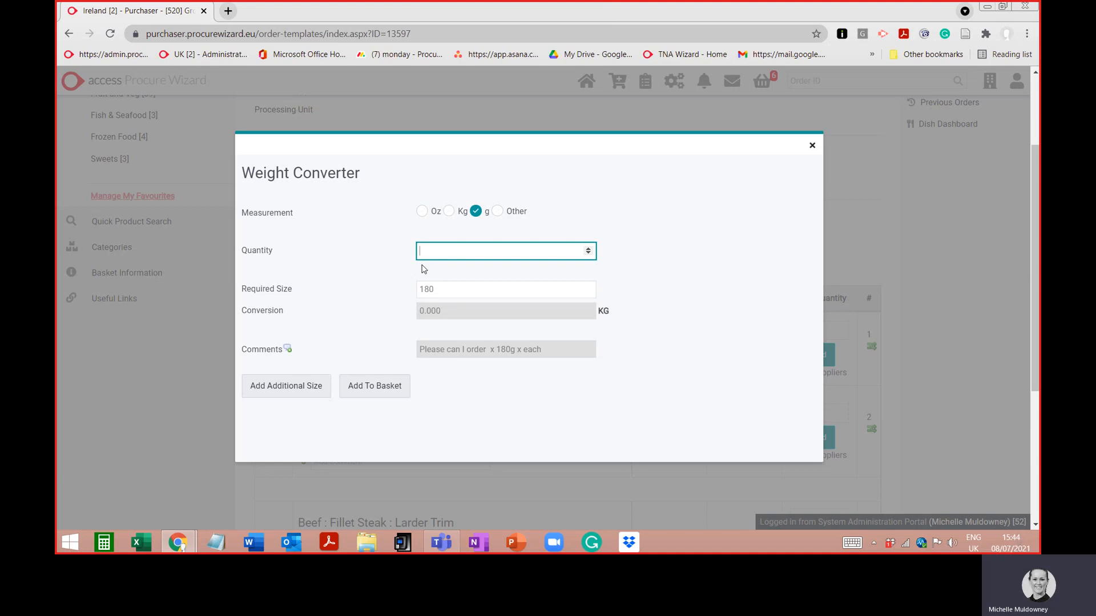
type("30")
left_click(391, 398)
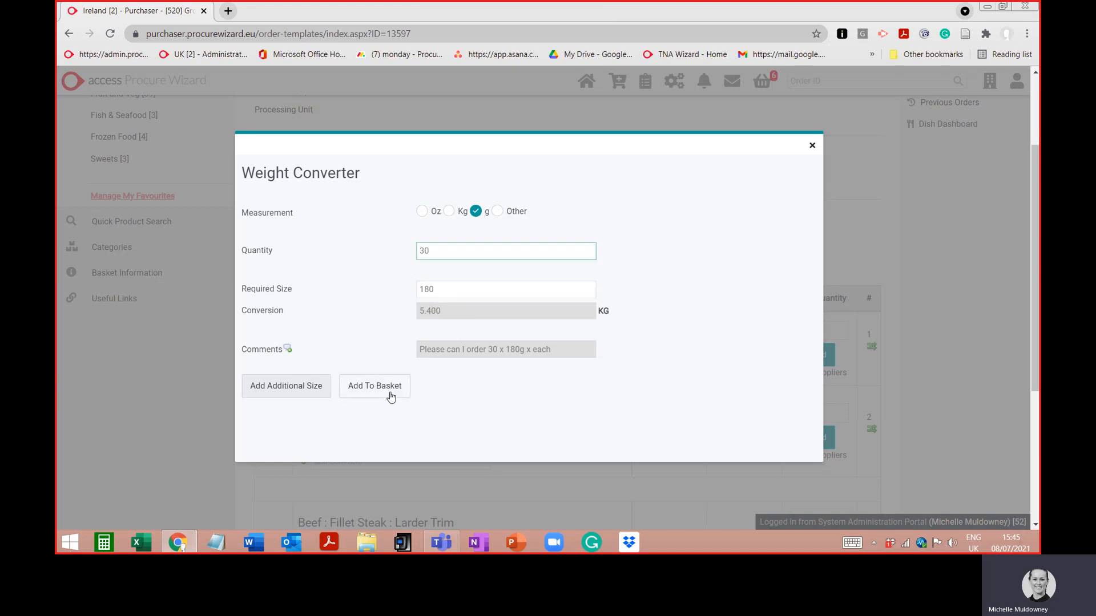
left_click(391, 397)
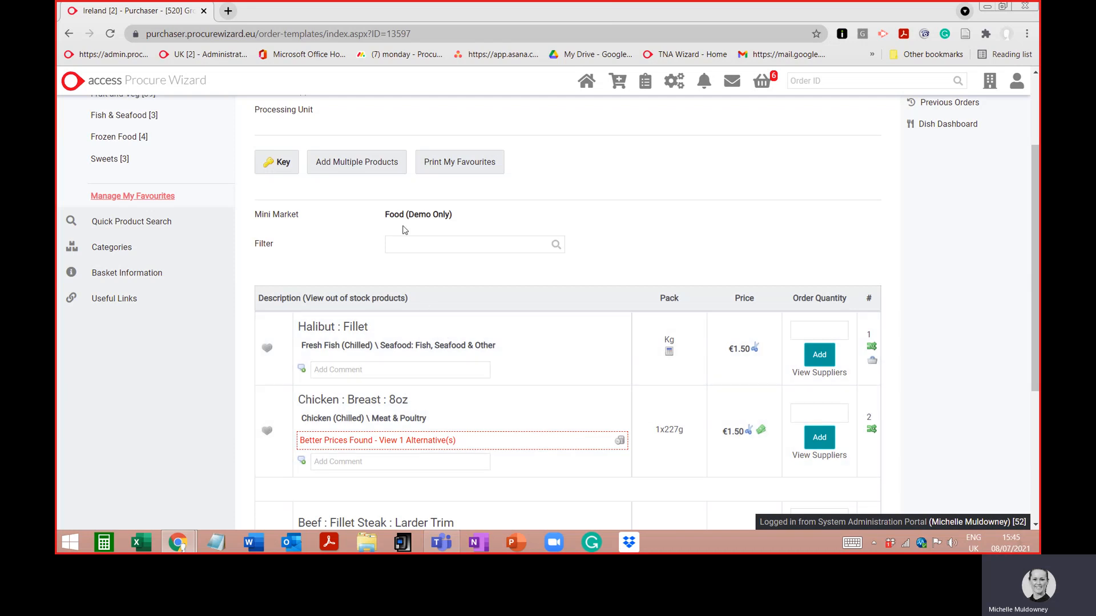
scroll(393, 252, "up", 1)
scroll(393, 252, "up", 2)
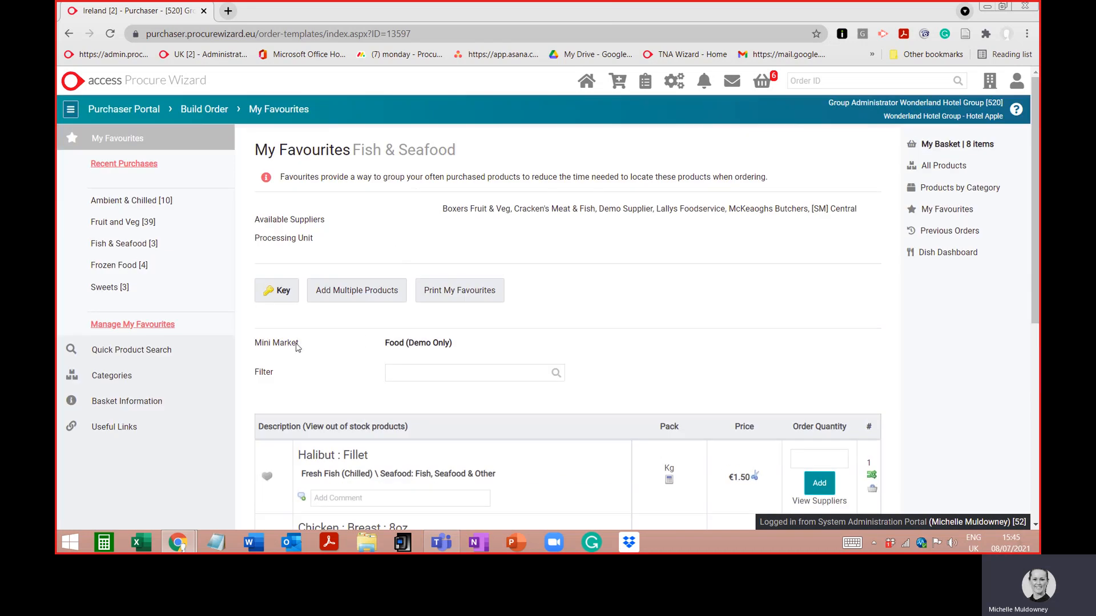
left_click(109, 354)
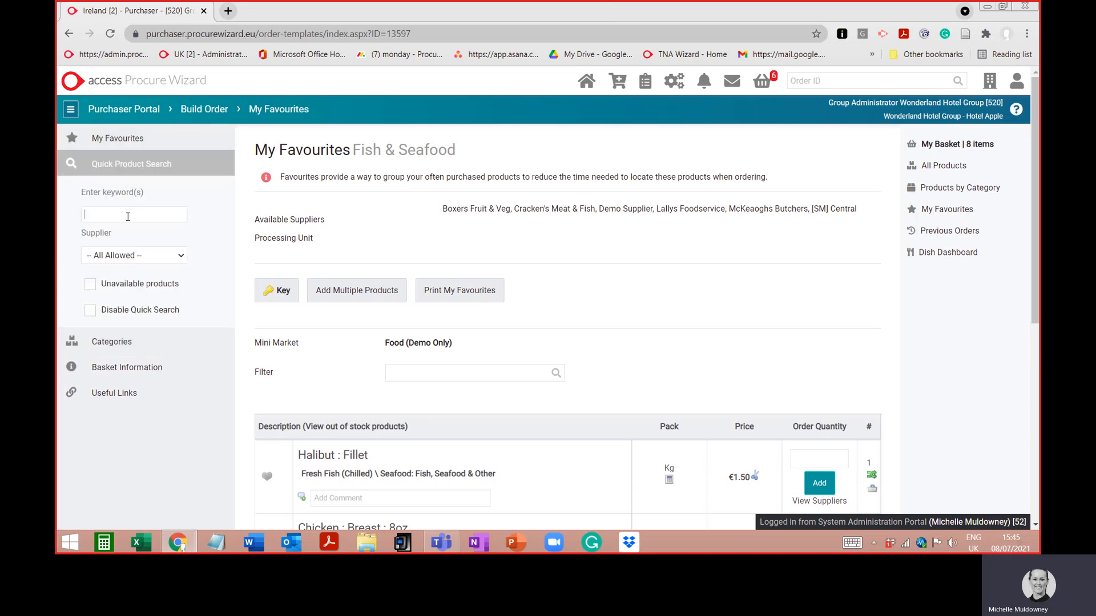
left_click(127, 217)
Step: Open the Fruit and Veg favourites and filter the list by "ro"
left_click(111, 140)
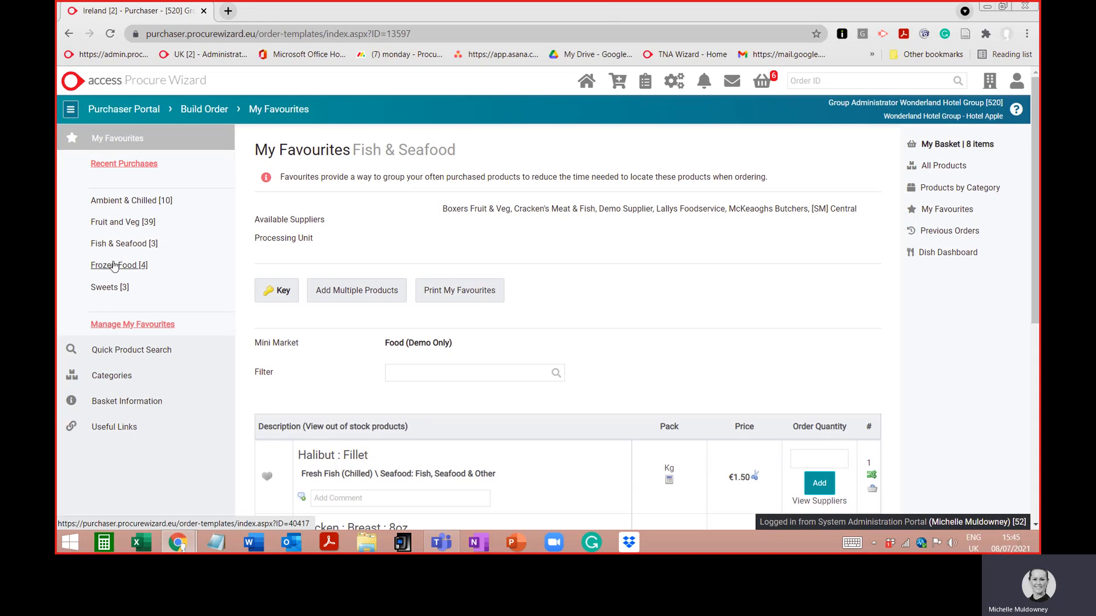
left_click(114, 223)
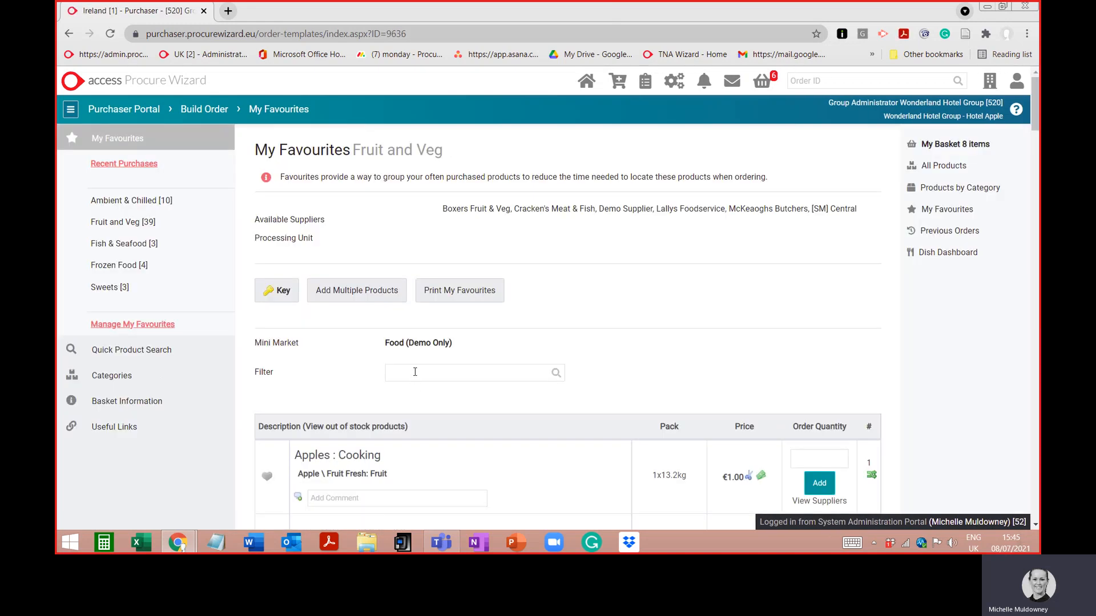
left_click(421, 369)
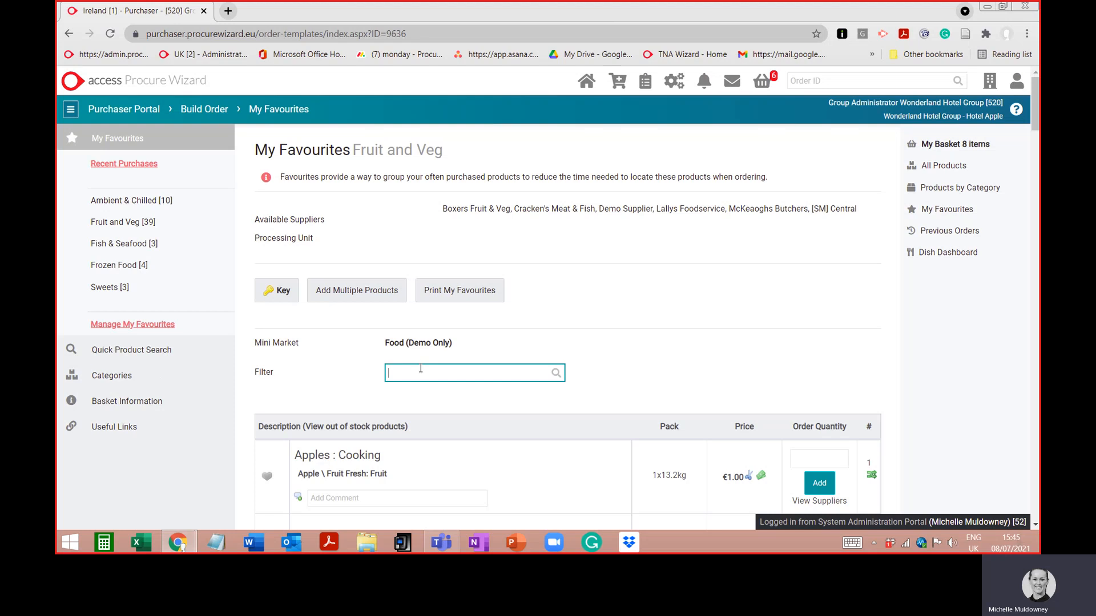
type("ro")
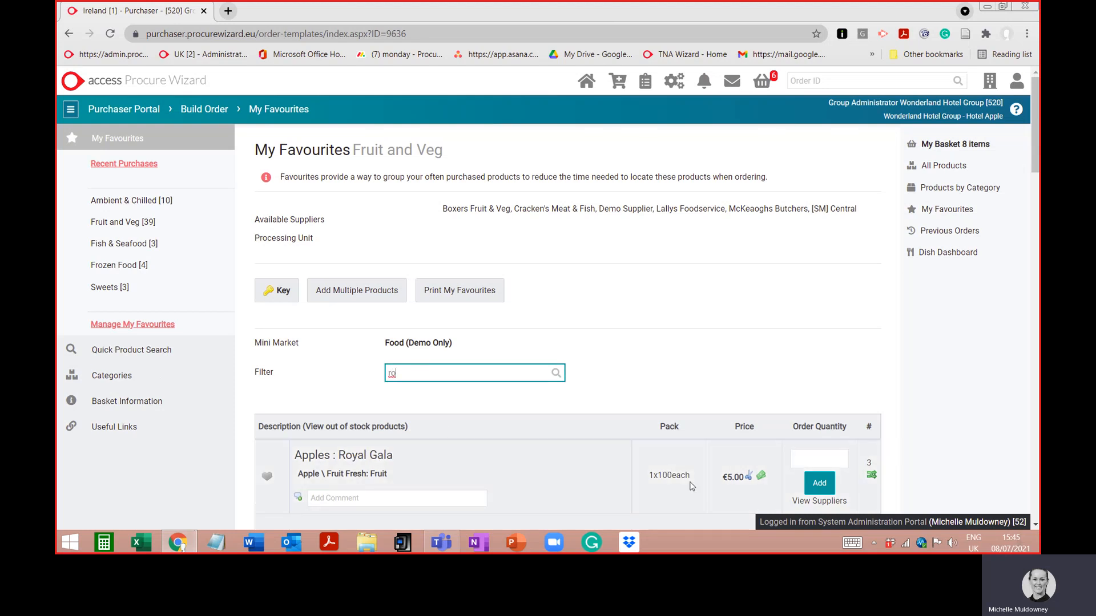
Step: Set the order quantity of Apples : Royal Gala to 2 full packs and add them to the basket
left_click(806, 461)
type("2")
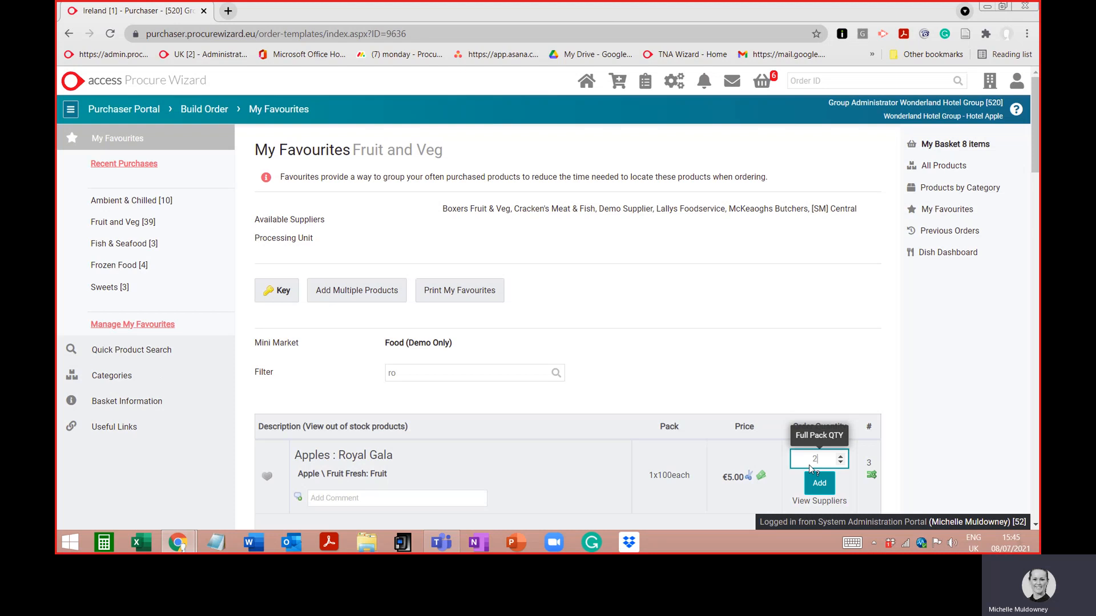
left_click(824, 486)
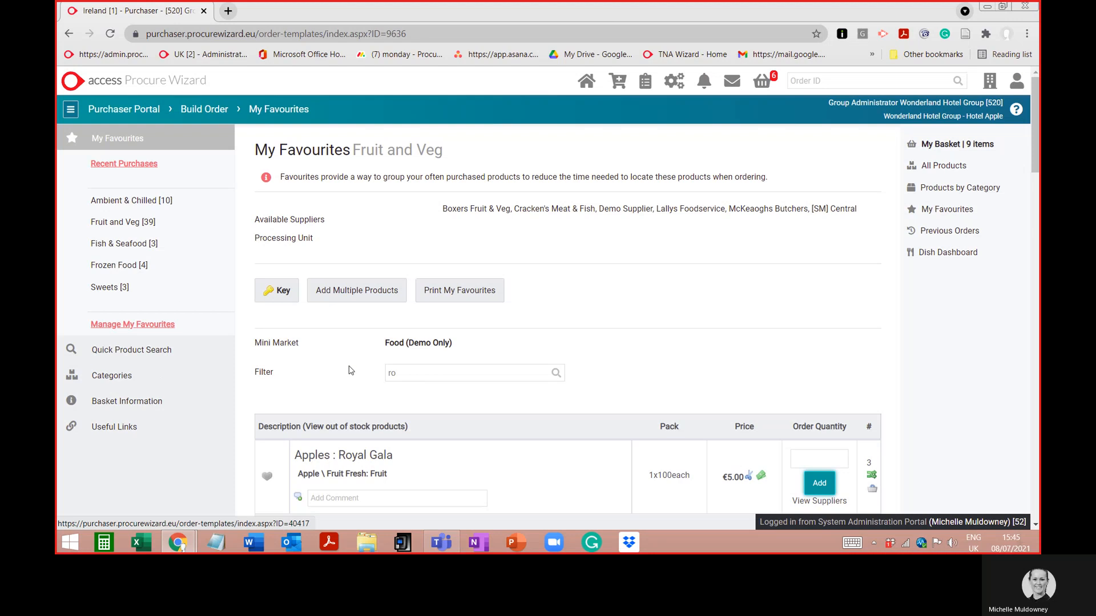
Step: Filter the Fruit and Veg favourites by "pars" instead and add 4 packs of Parsnips to the basket
left_click(403, 375)
key("BackSpace")
key("BackSpace")
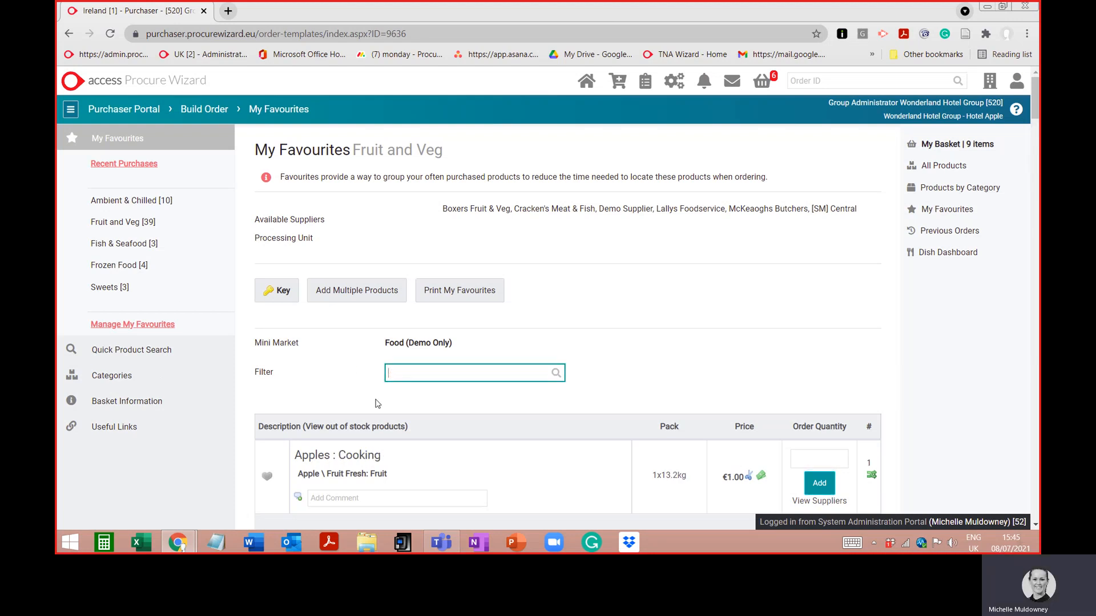
type("pars")
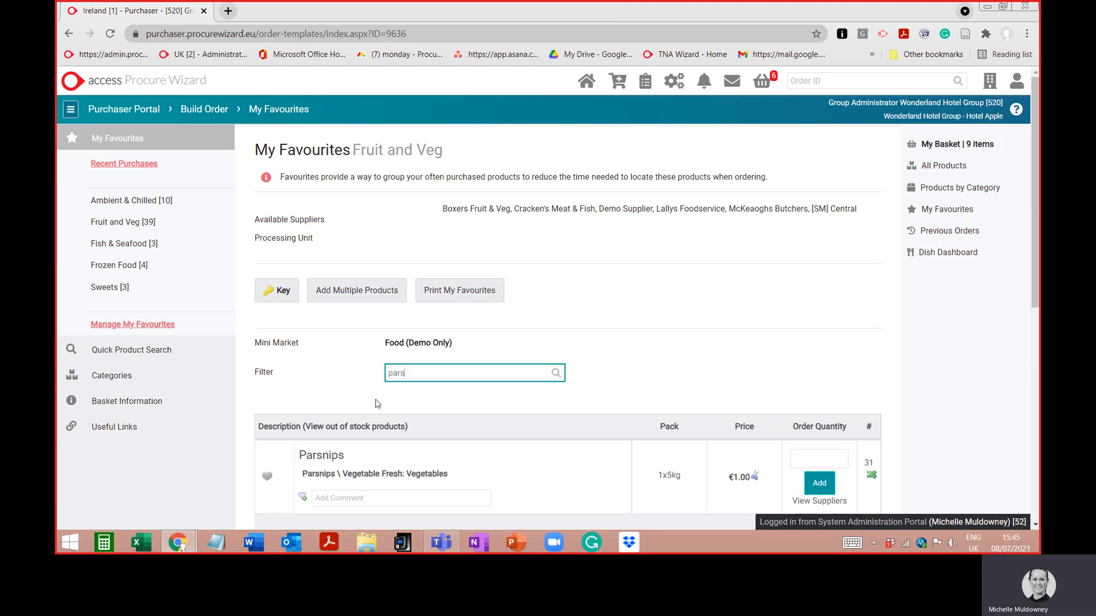
left_click(812, 463)
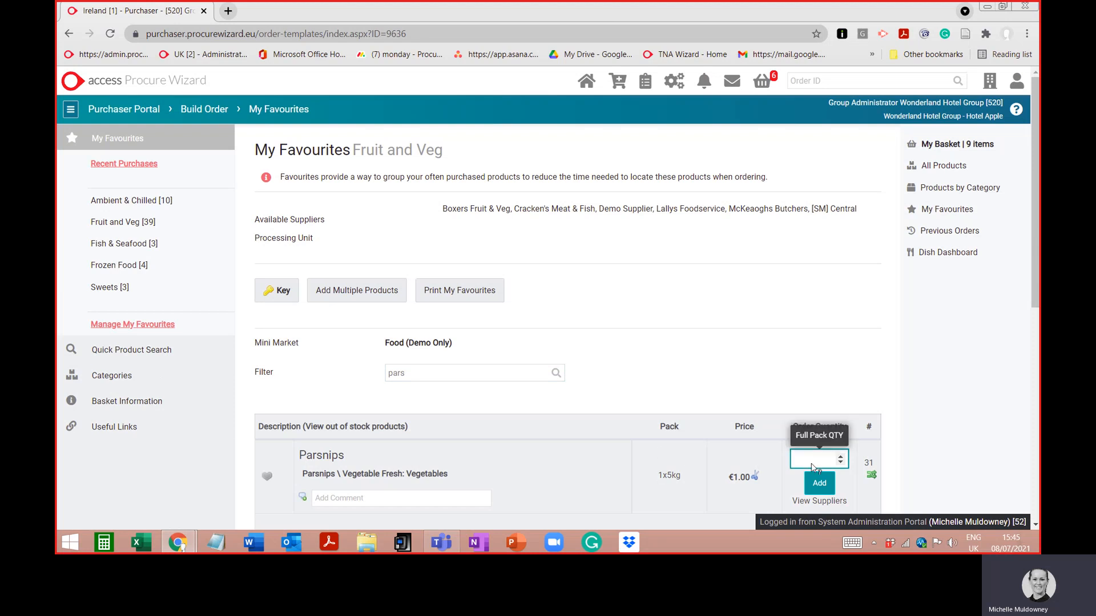
type("1")
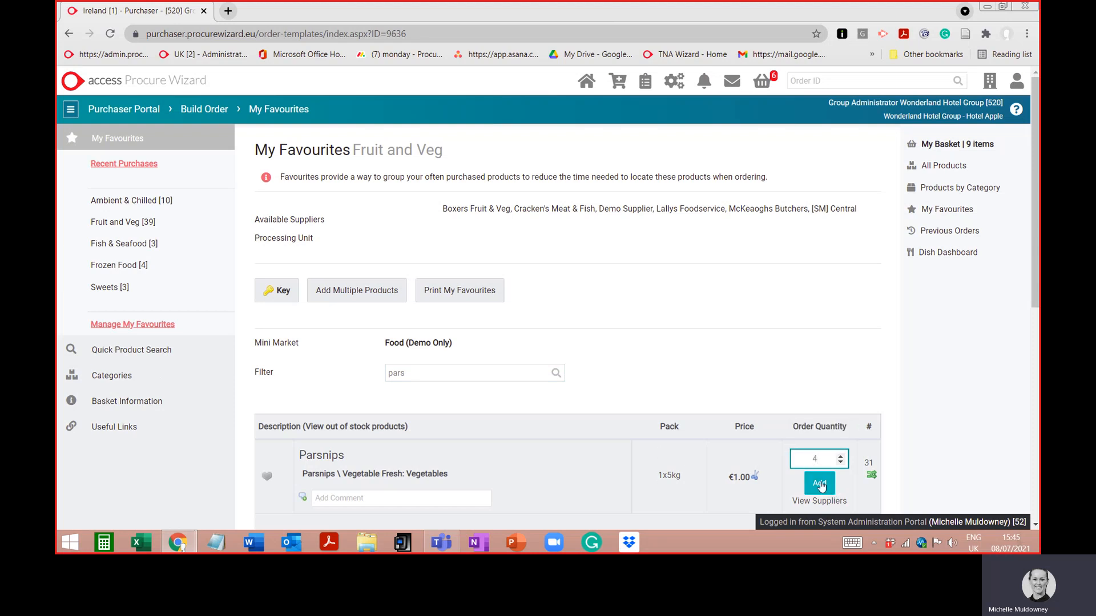
left_click(819, 483)
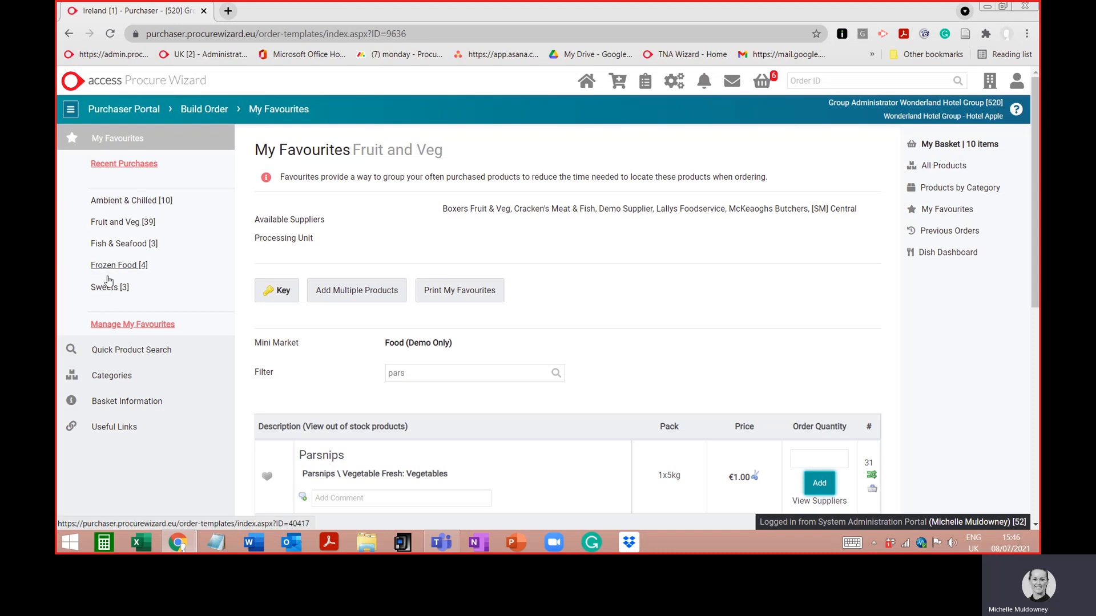
Step: Run a quick product search for "caster" across all allowed suppliers
left_click(122, 350)
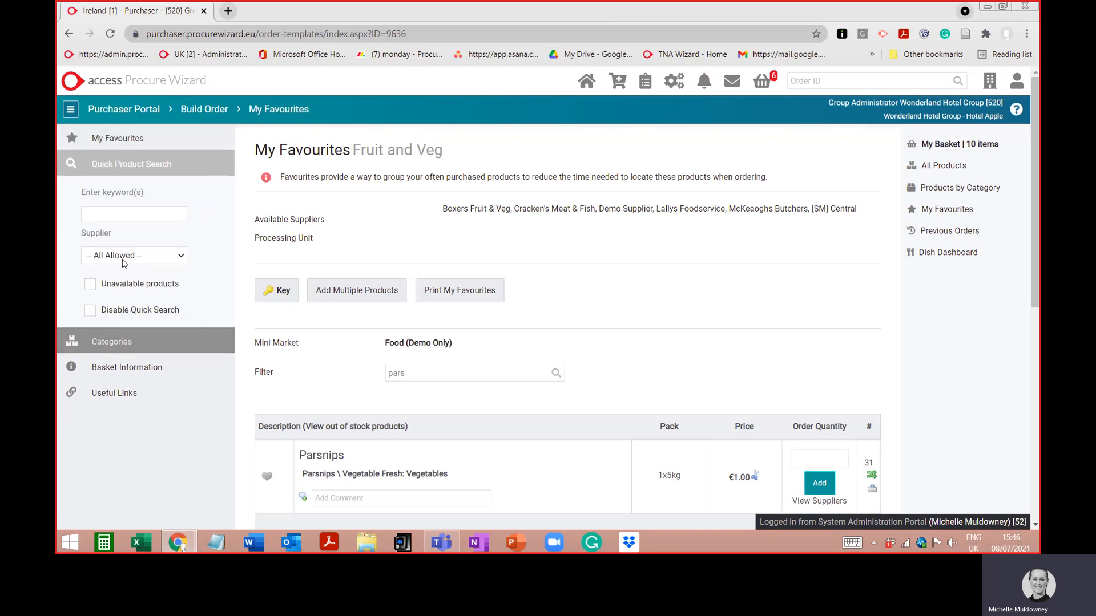
left_click(130, 215)
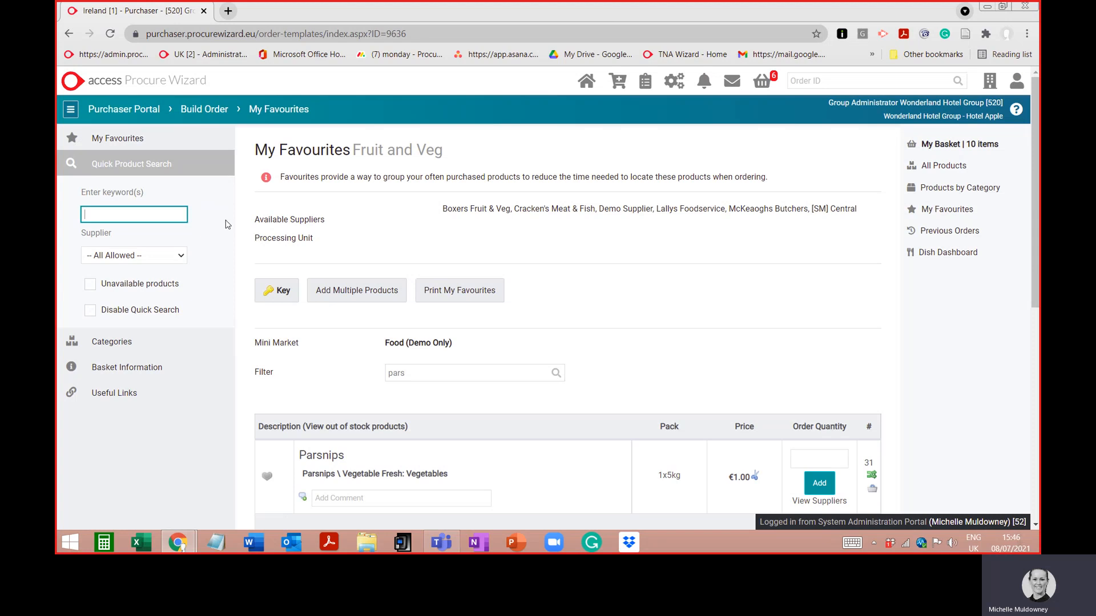
type("caster")
key("Return")
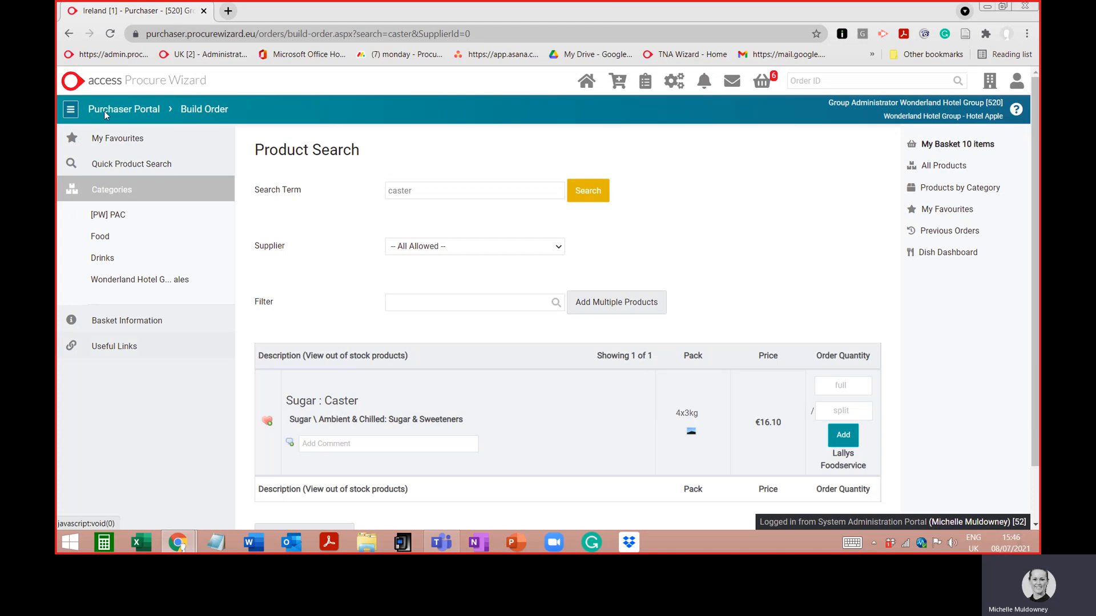
Step: Run a quick product search for "sugar" across all allowed suppliers and look through the results
left_click(110, 166)
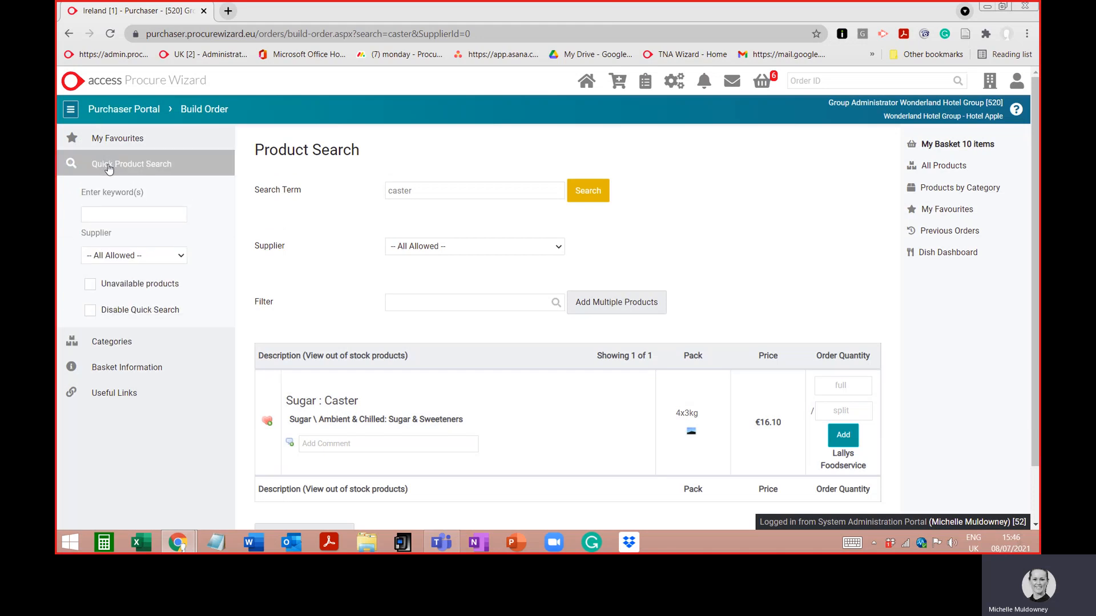
left_click(86, 215)
type("sugar")
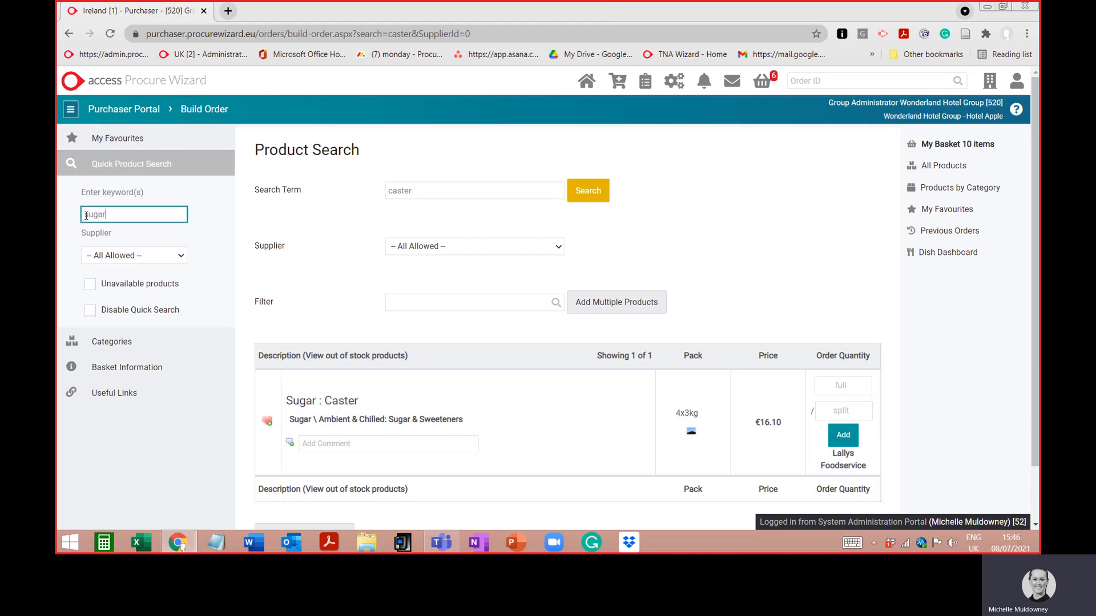
key("Return")
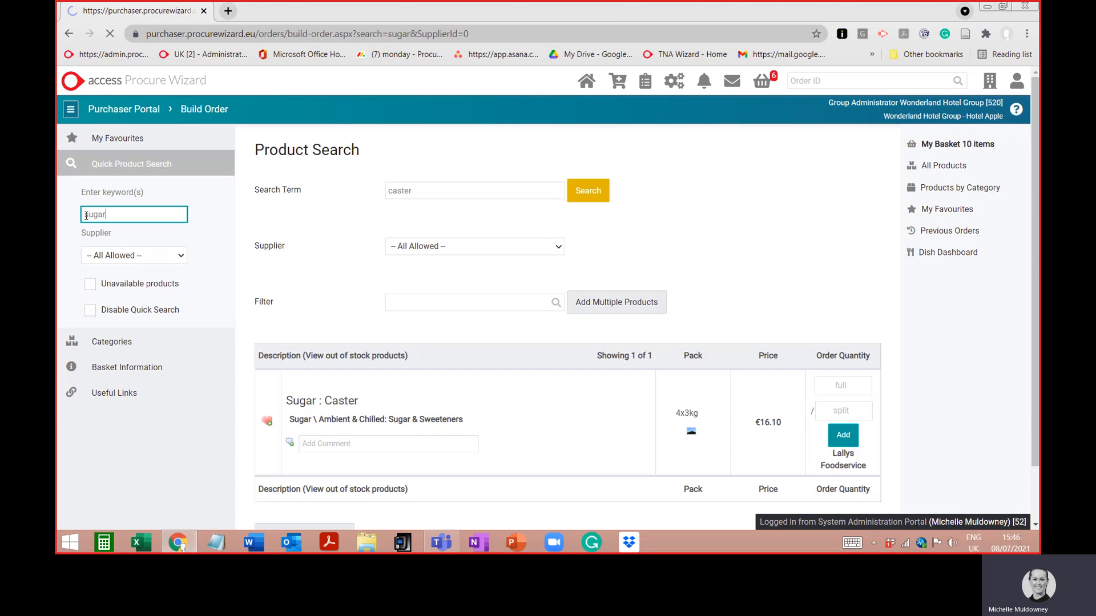
scroll(416, 402, "down", 3)
scroll(417, 402, "down", 4)
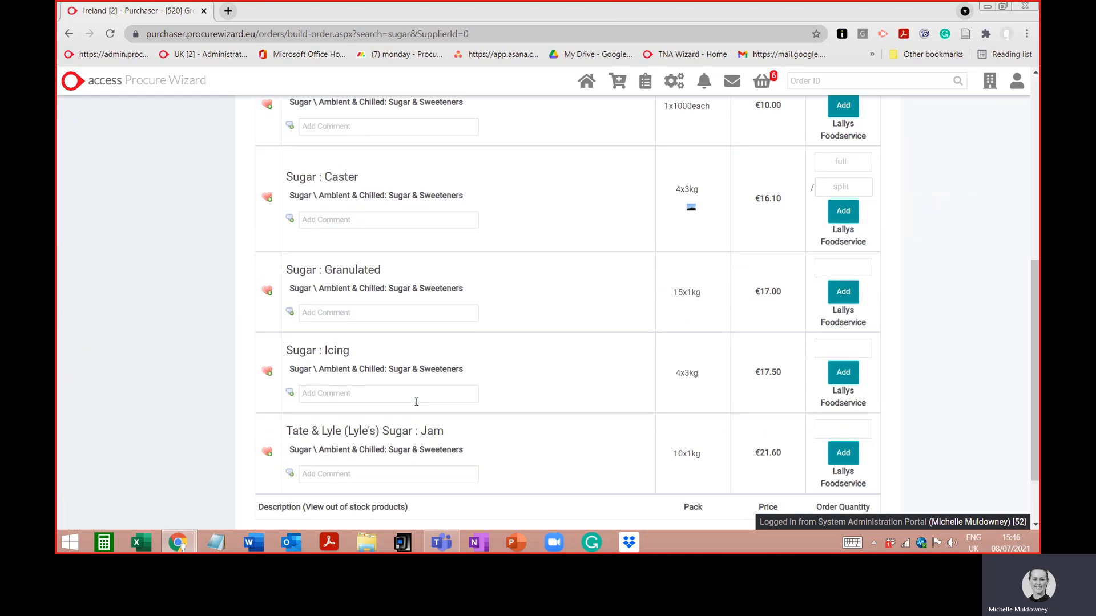
scroll(416, 403, "up", 7)
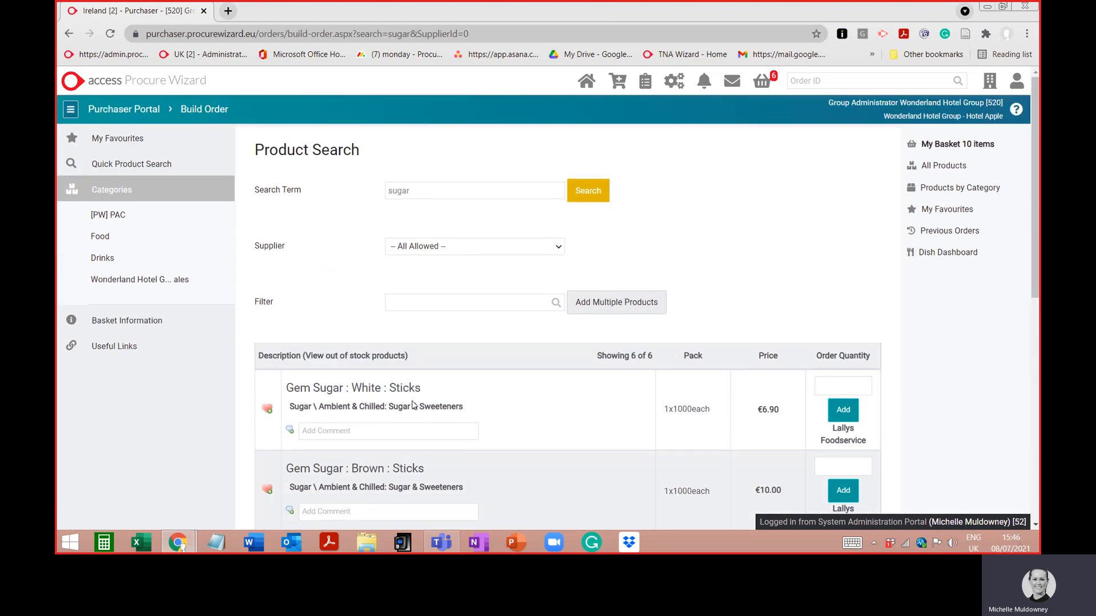
Step: Filter the sugar results by "cast" and add 2 full packs of Sugar : Caster to the basket
left_click(415, 303)
type("cast")
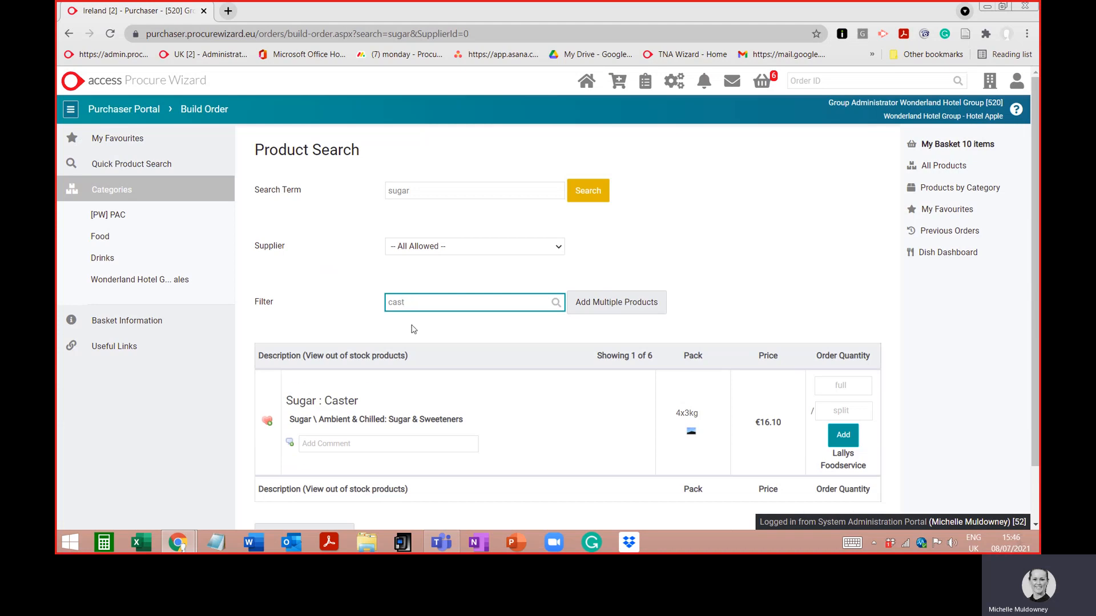
left_click(839, 386)
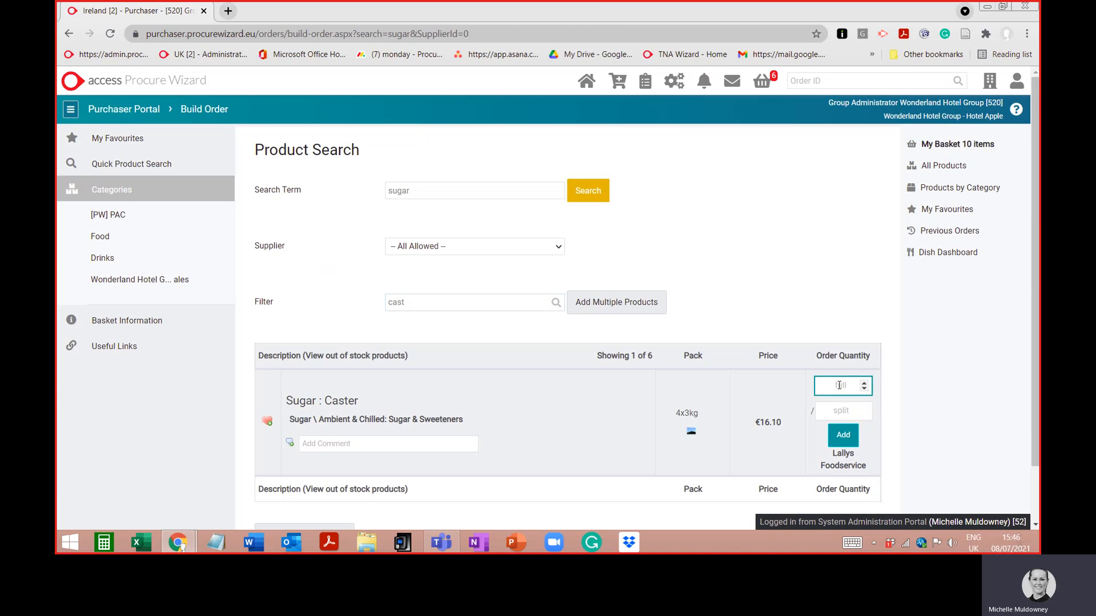
type("1")
key("BackSpace")
type("2")
left_click(843, 440)
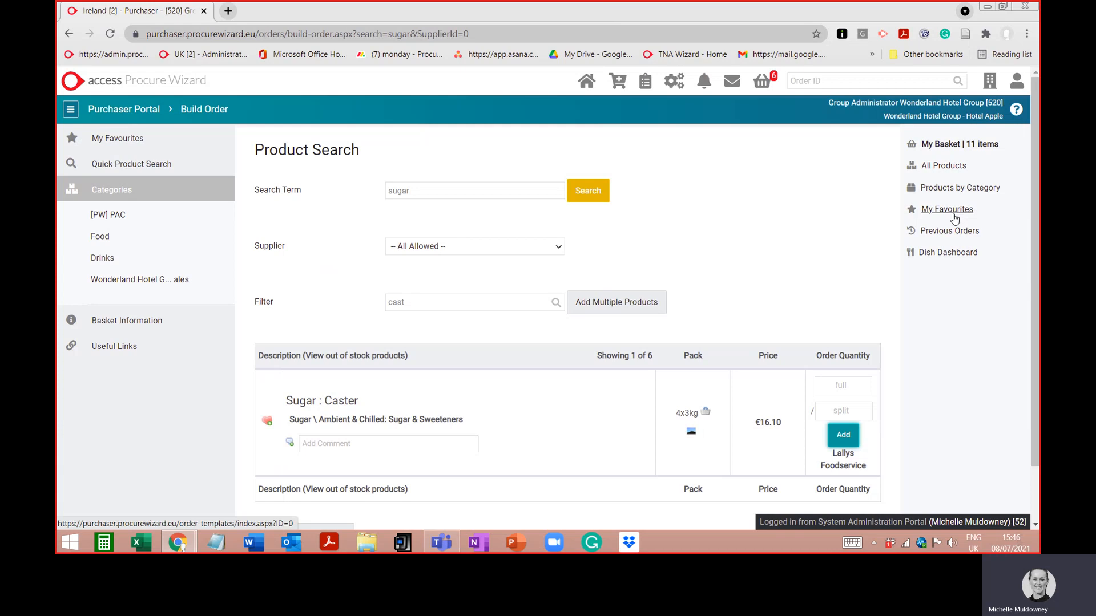
Step: Open the basket and check the suppliers' delivery date notices
left_click(957, 146)
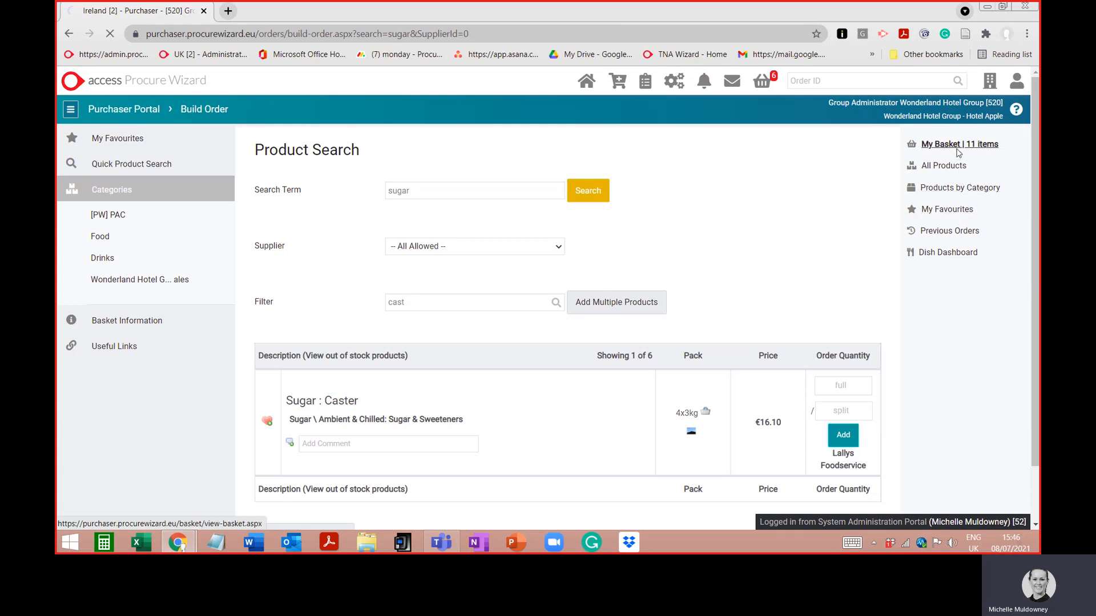
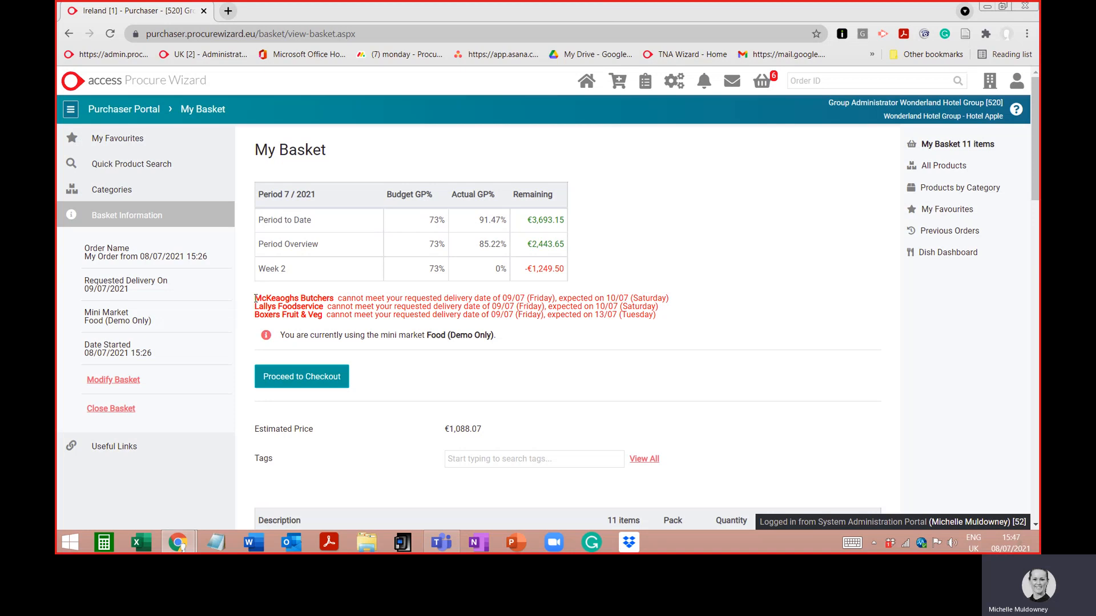
left_click_drag(255, 297, 668, 321)
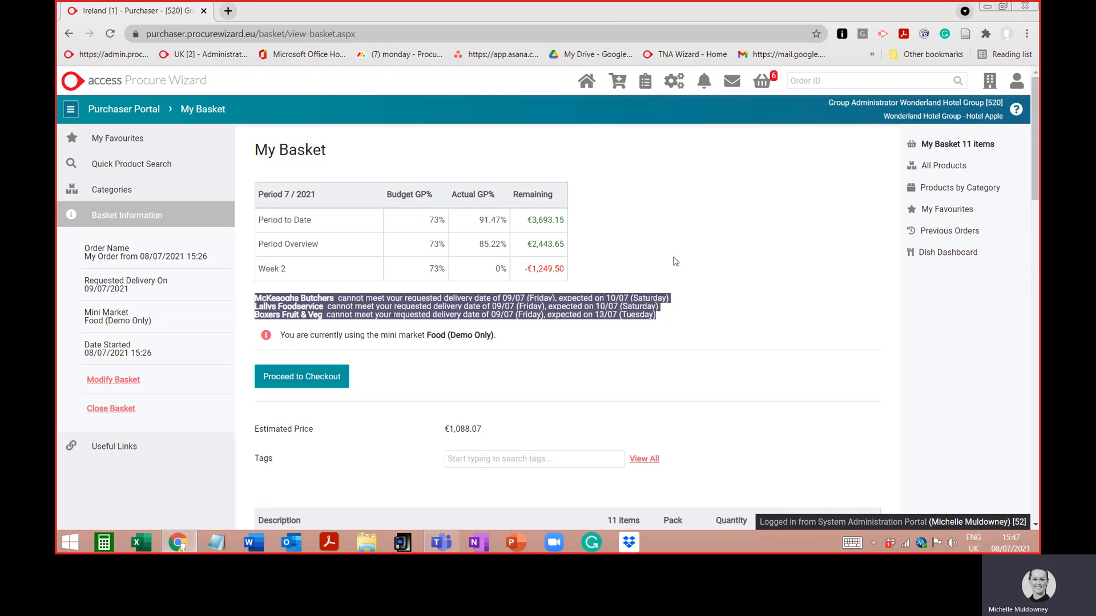
left_click(675, 261)
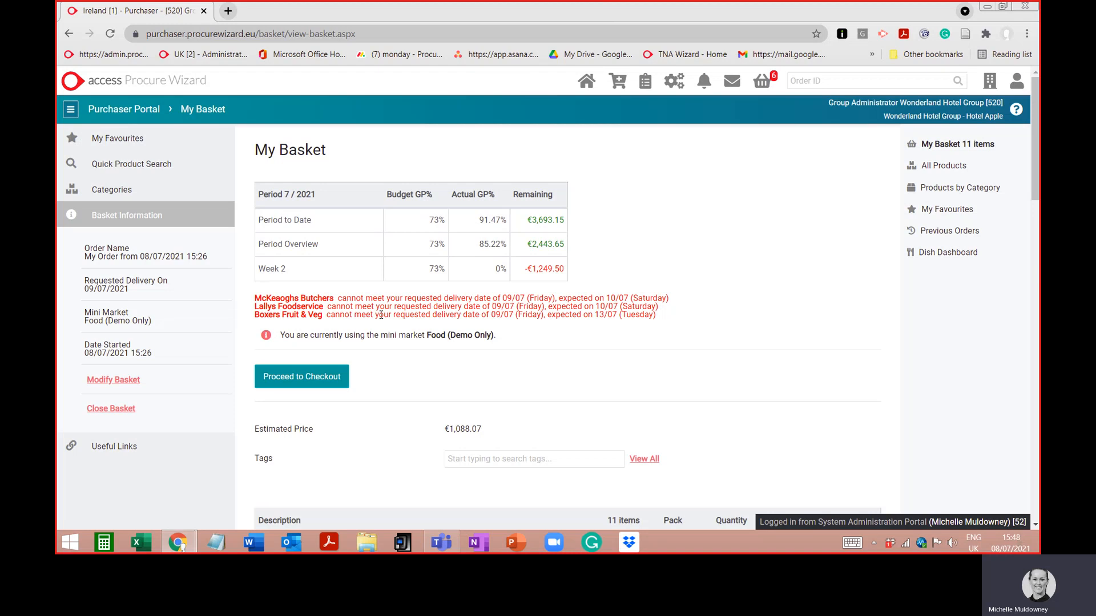
Step: Review the basket's estimated price and its list of ordered items with their quantities and suppliers
scroll(400, 362, "down", 2)
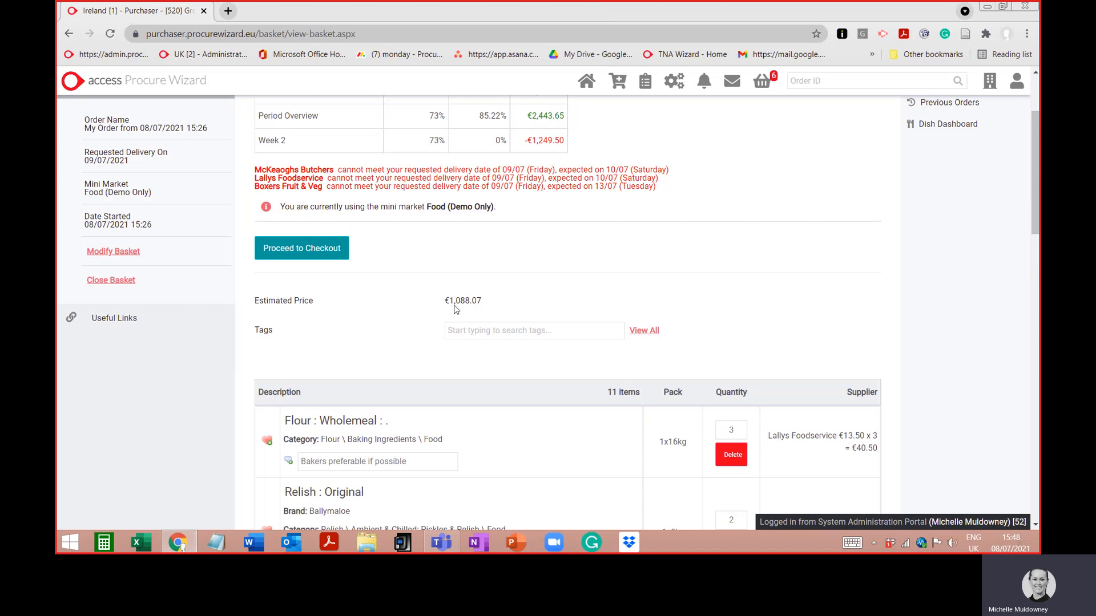
scroll(460, 320, "down", 6)
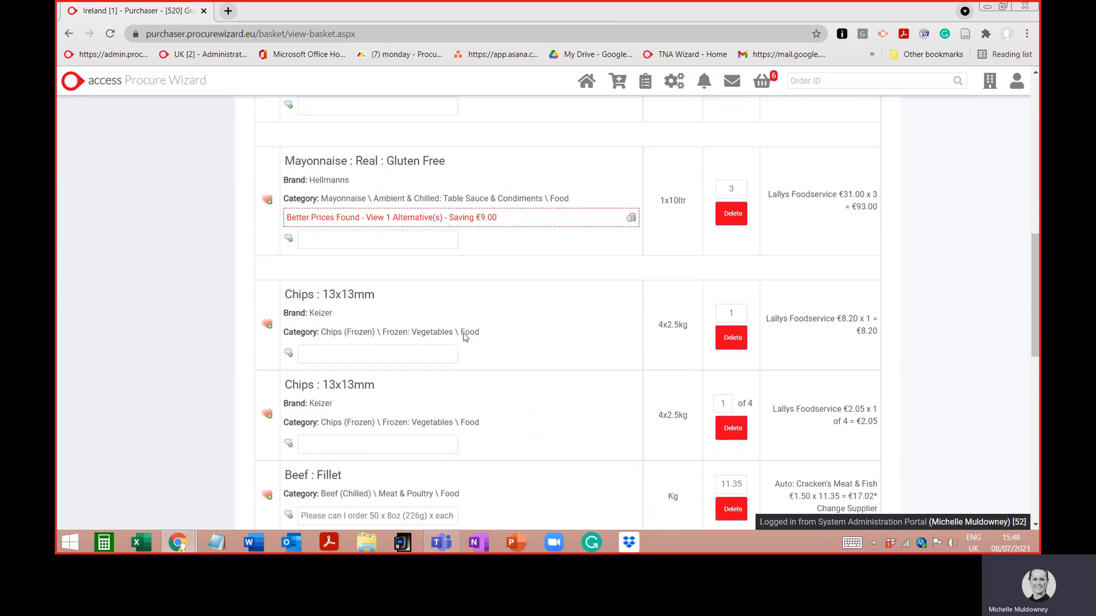
scroll(463, 338, "down", 10)
scroll(463, 338, "up", 9)
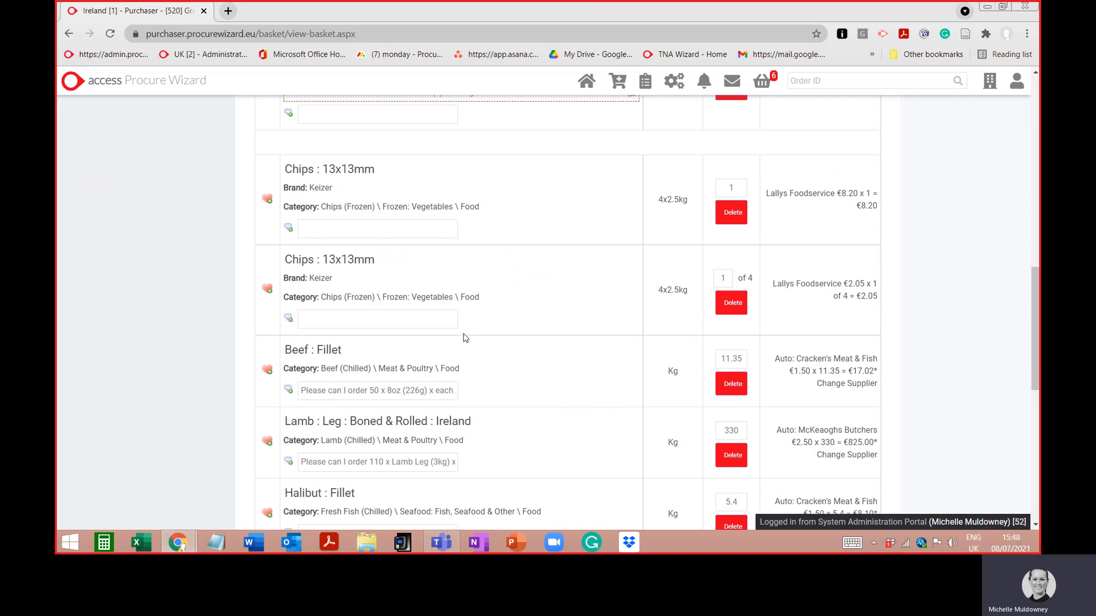
scroll(464, 337, "up", 12)
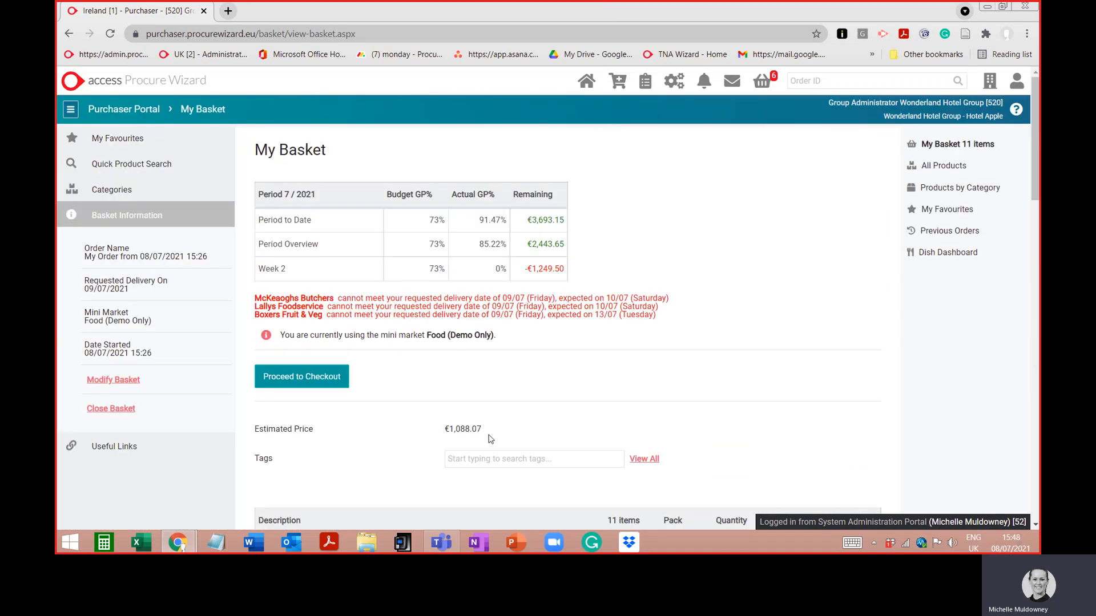
scroll(488, 438, "down", 5)
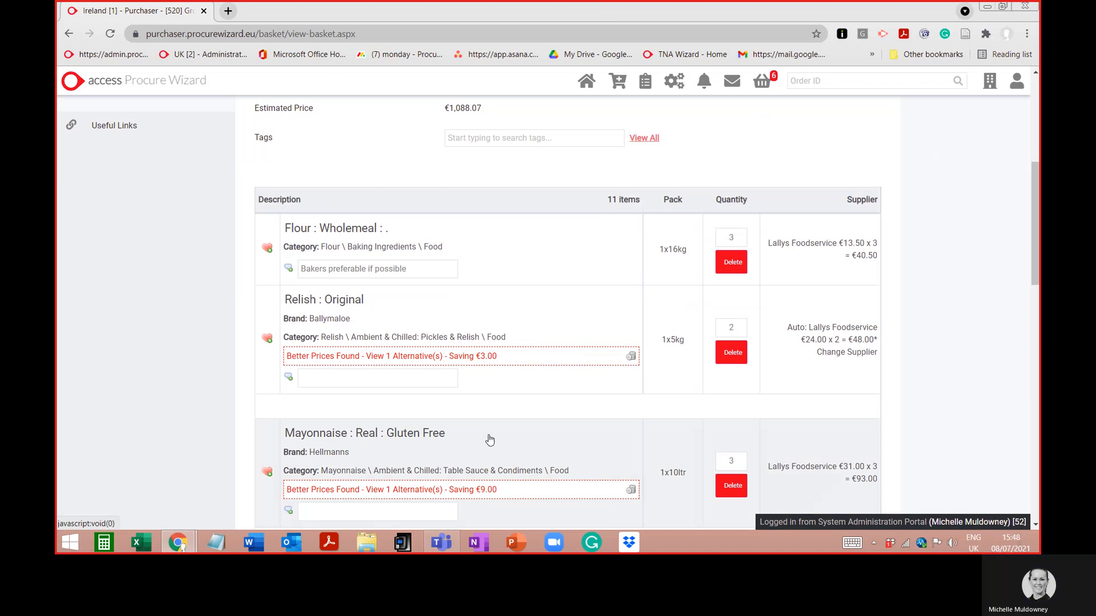
scroll(489, 439, "down", 1)
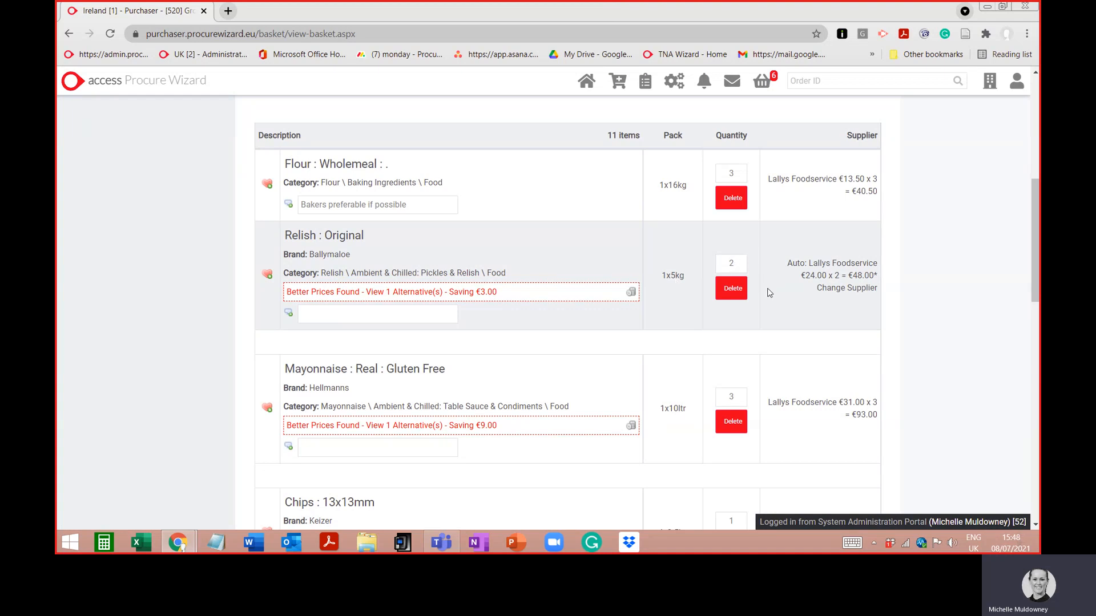
Step: Examine the automatically selected supplier and line price for Relish : Original and for Parsnips
left_click_drag(787, 263, 875, 262)
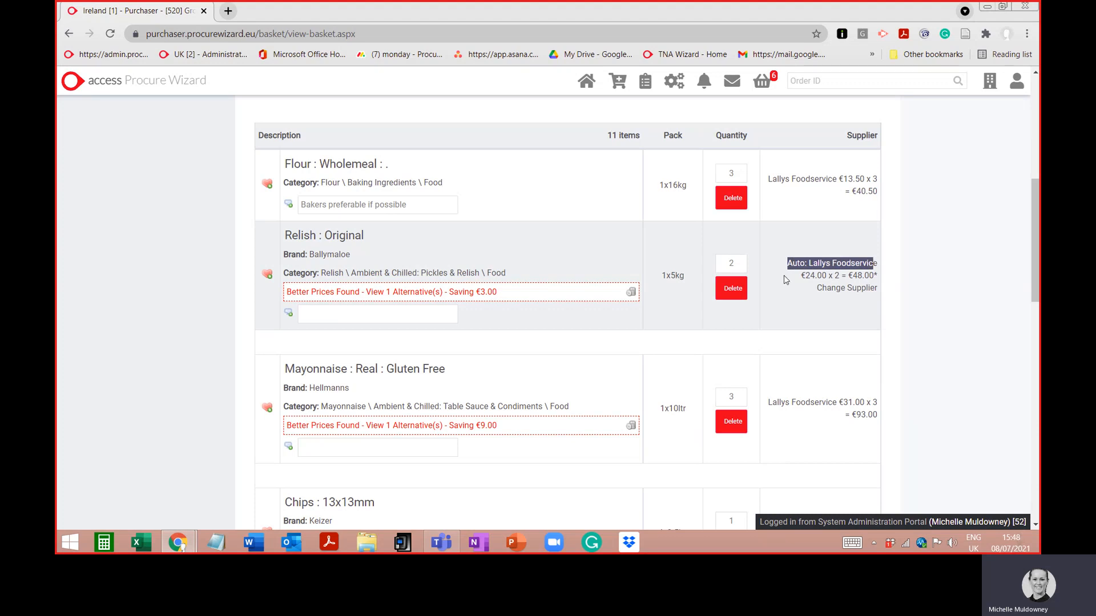
left_click_drag(801, 276, 841, 275)
left_click_drag(857, 272, 871, 275)
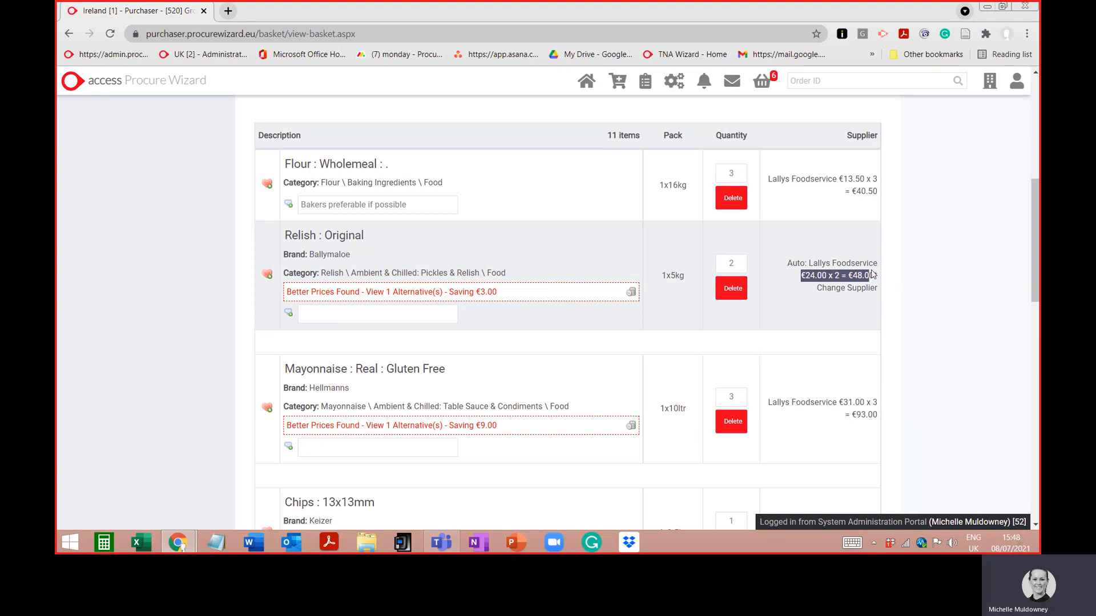
scroll(741, 377, "down", 7)
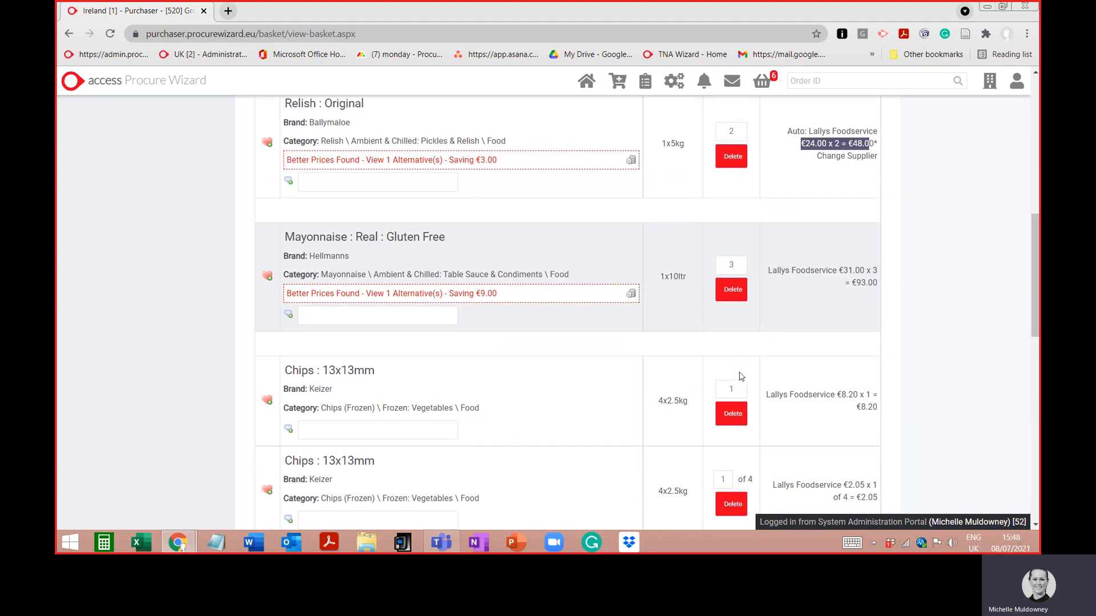
scroll(741, 376, "down", 3)
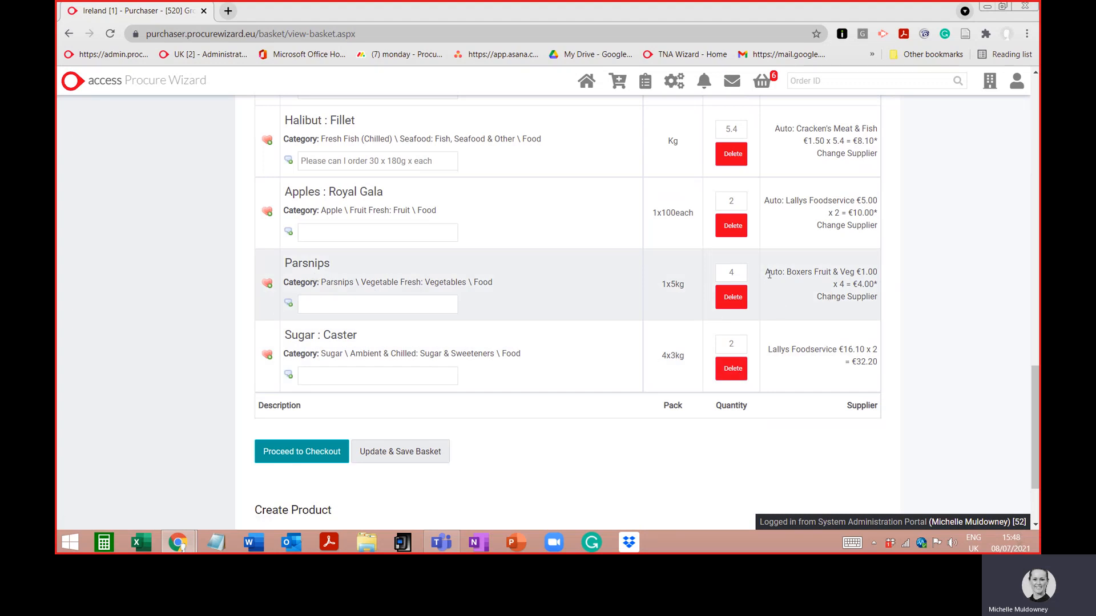
left_click_drag(765, 273, 876, 268)
left_click(808, 305)
Step: Compare the suppliers across the basket lines and check the expected delivery date for Boxers Fruit & Veg
scroll(777, 269, "up", 10)
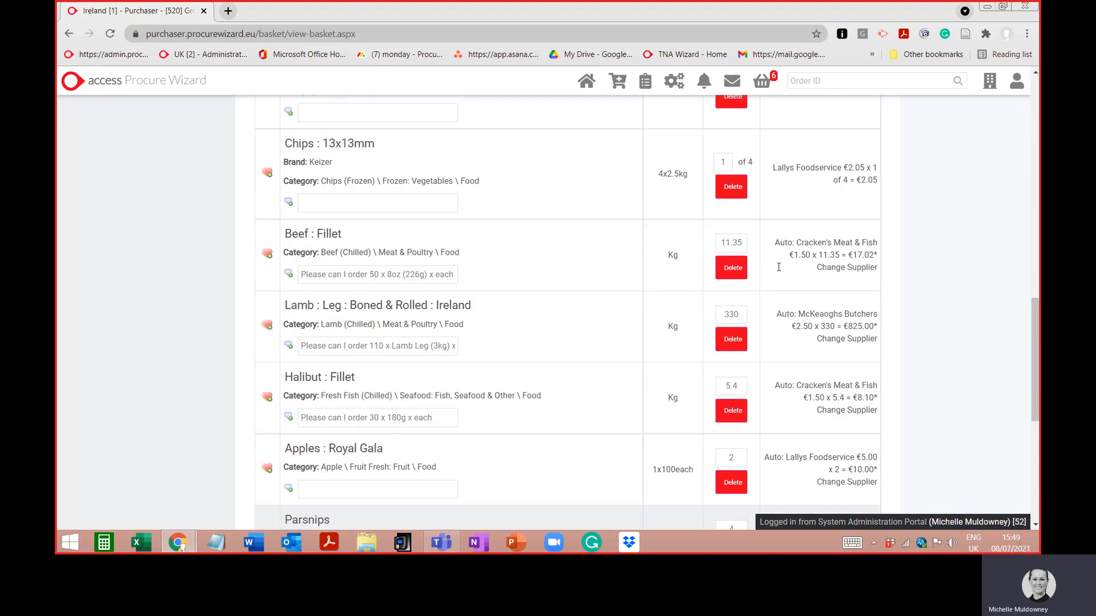
scroll(780, 271, "up", 2)
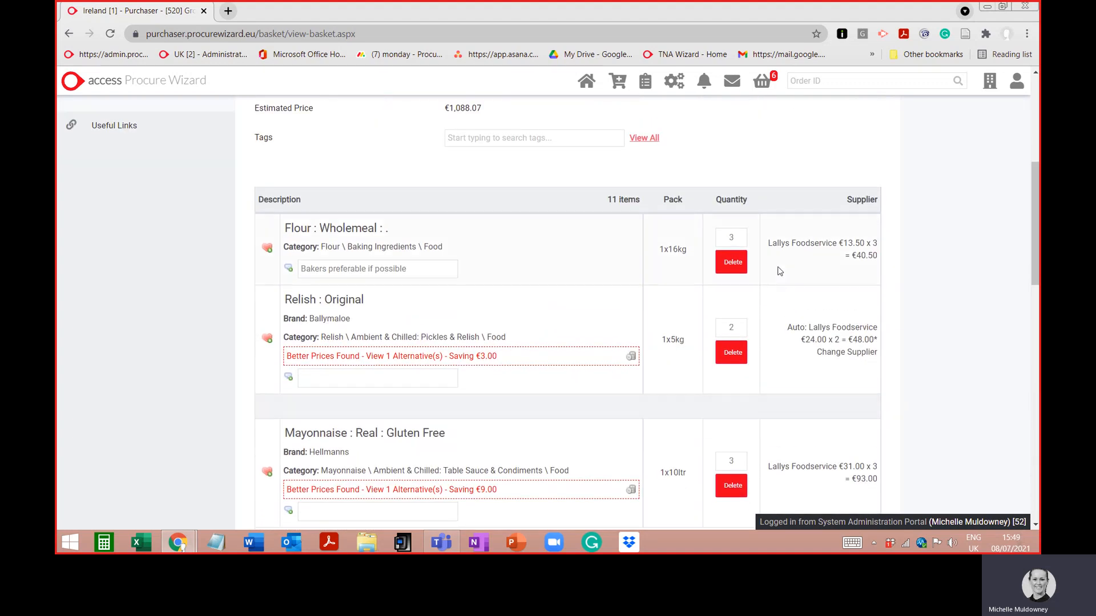
scroll(810, 308, "down", 12)
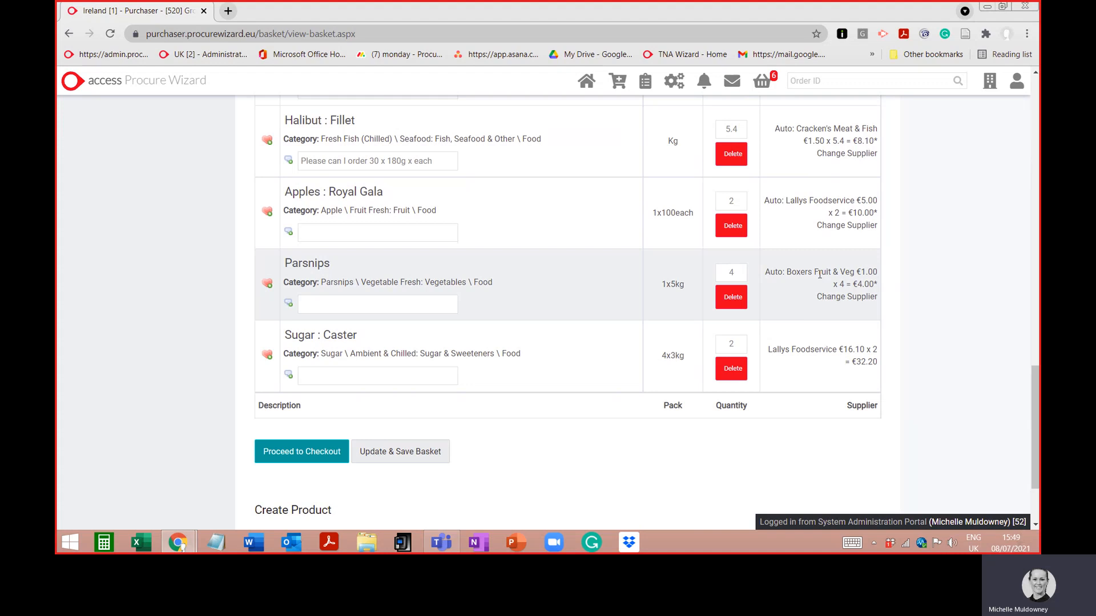
scroll(820, 274, "up", 15)
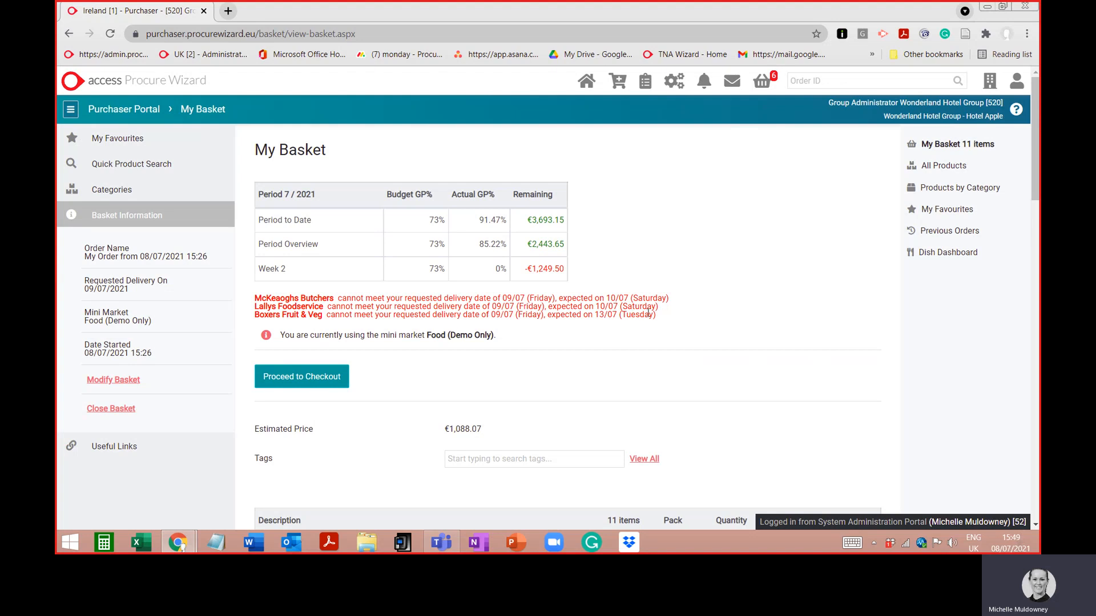
left_click_drag(654, 315, 608, 319)
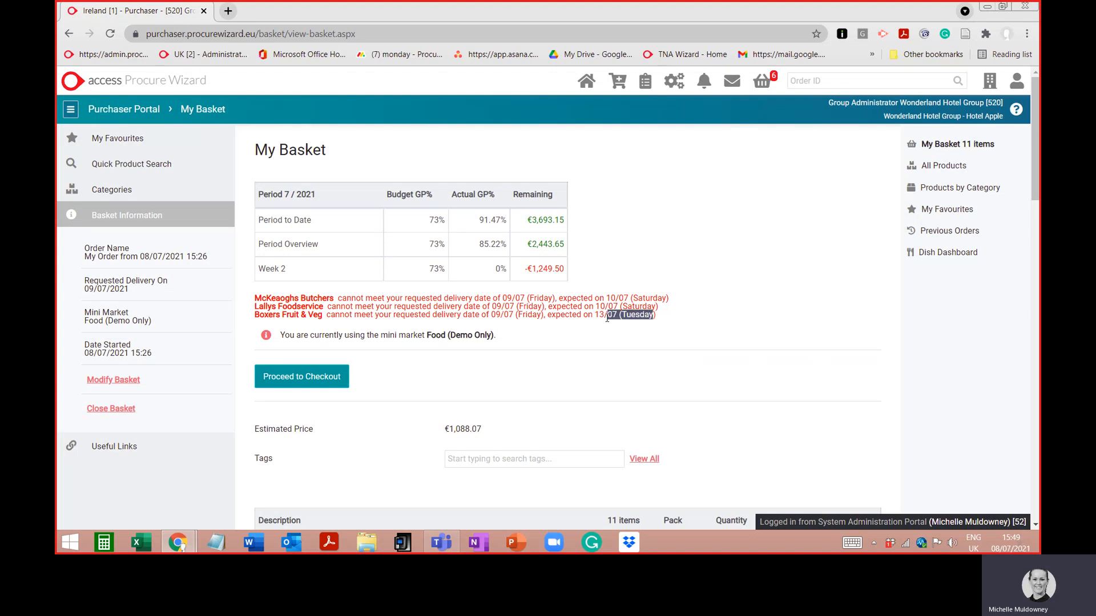
left_click(671, 311)
Step: Change the Parsnips supplier to Lallys Foodservice and check the line's updated supplier and price
scroll(661, 308, "down", 15)
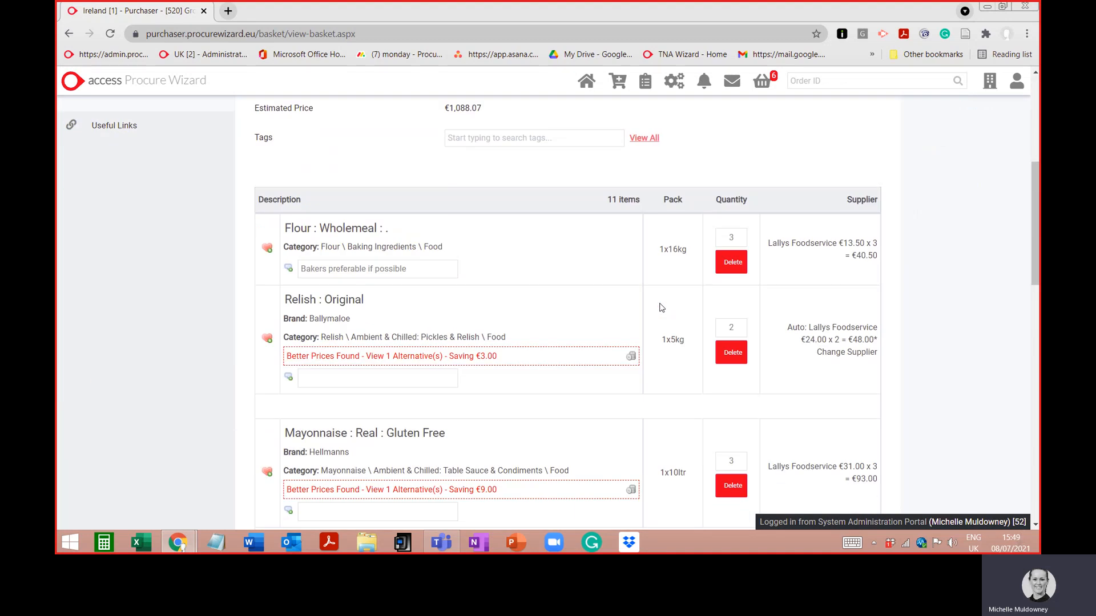
scroll(661, 308, "down", 3)
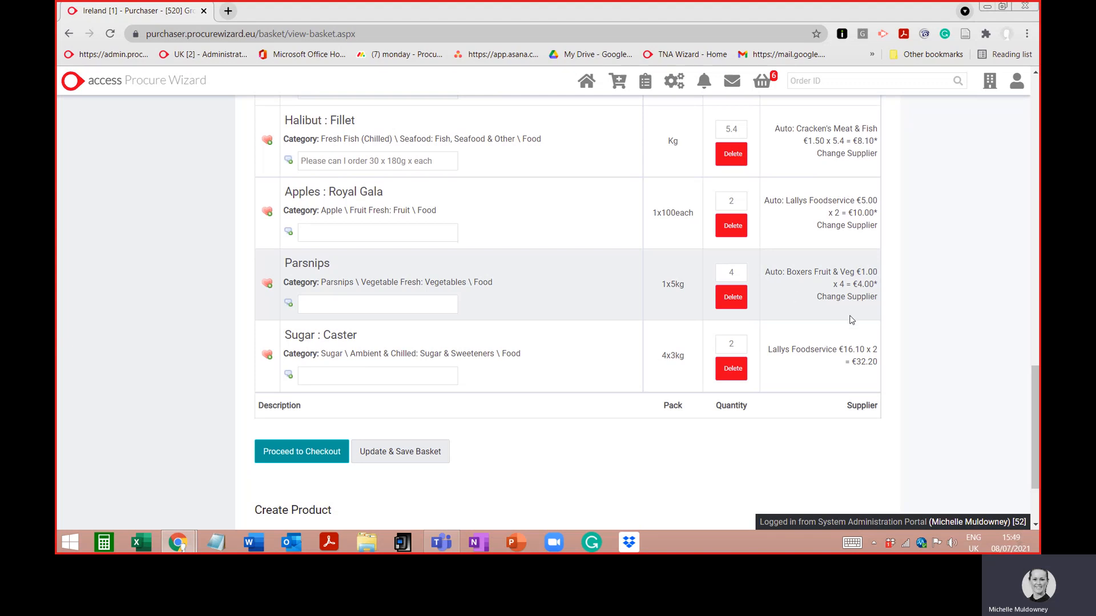
left_click(836, 297)
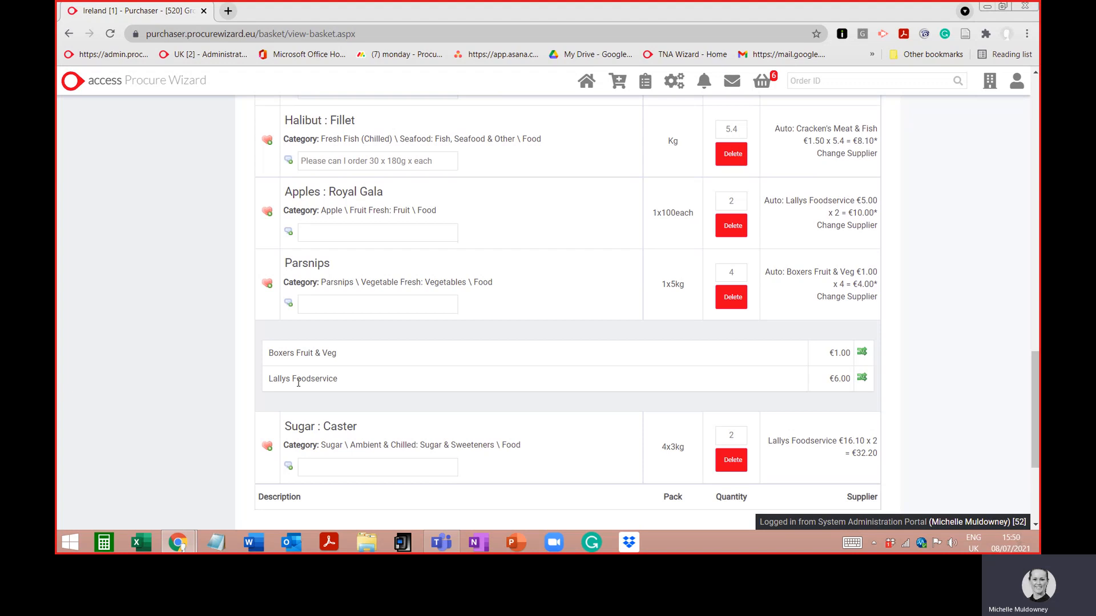
left_click(862, 379)
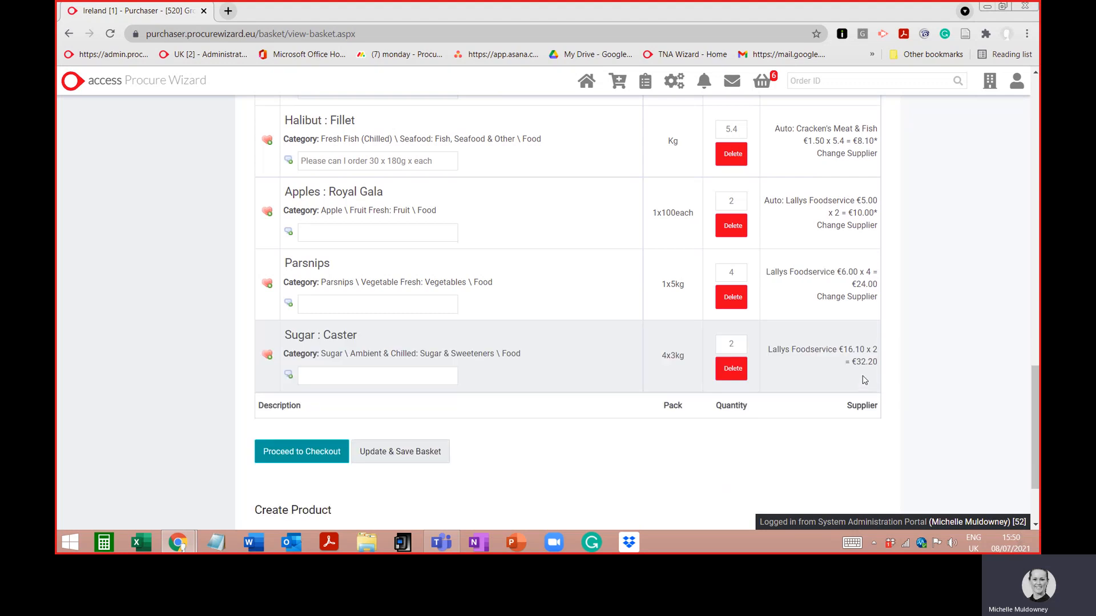
left_click_drag(770, 271, 867, 285)
left_click(793, 267)
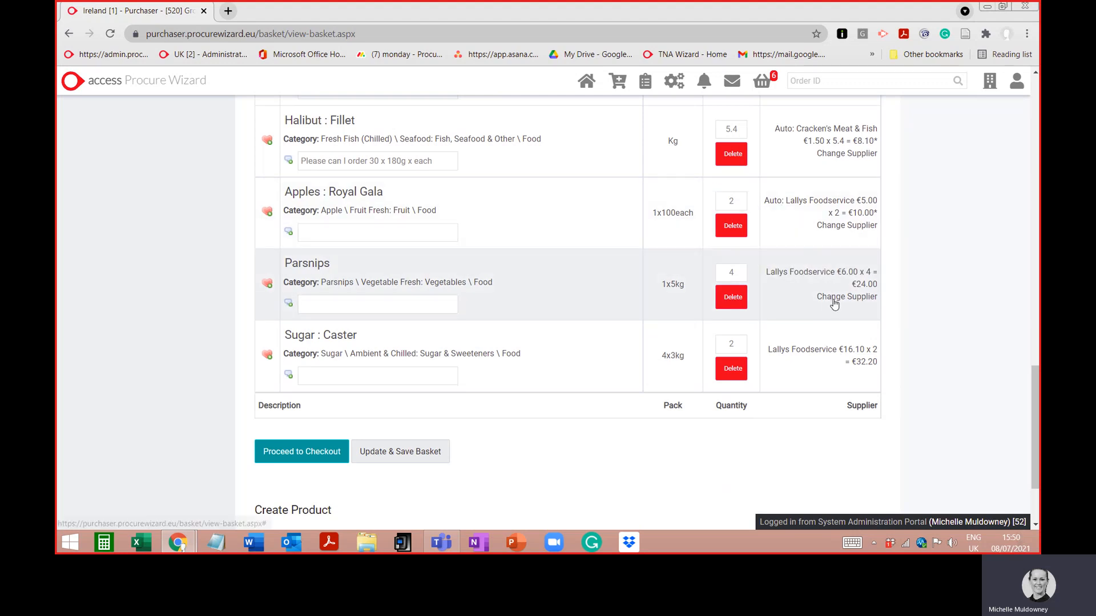
Step: Return the Parsnips line to Automatic Selection of the best-priced supplier
left_click(833, 298)
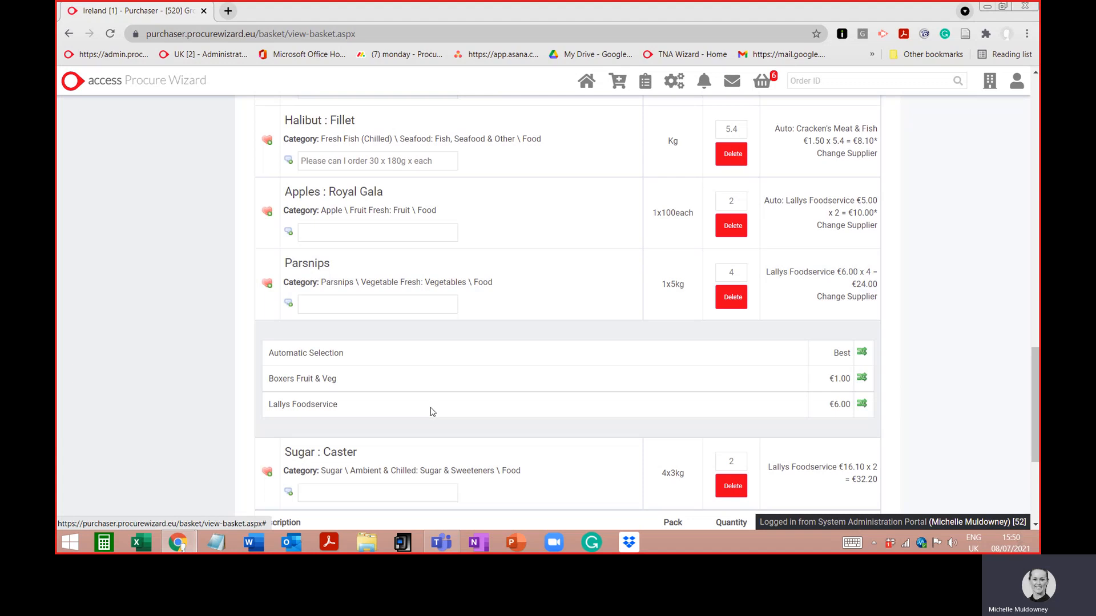
left_click(863, 354)
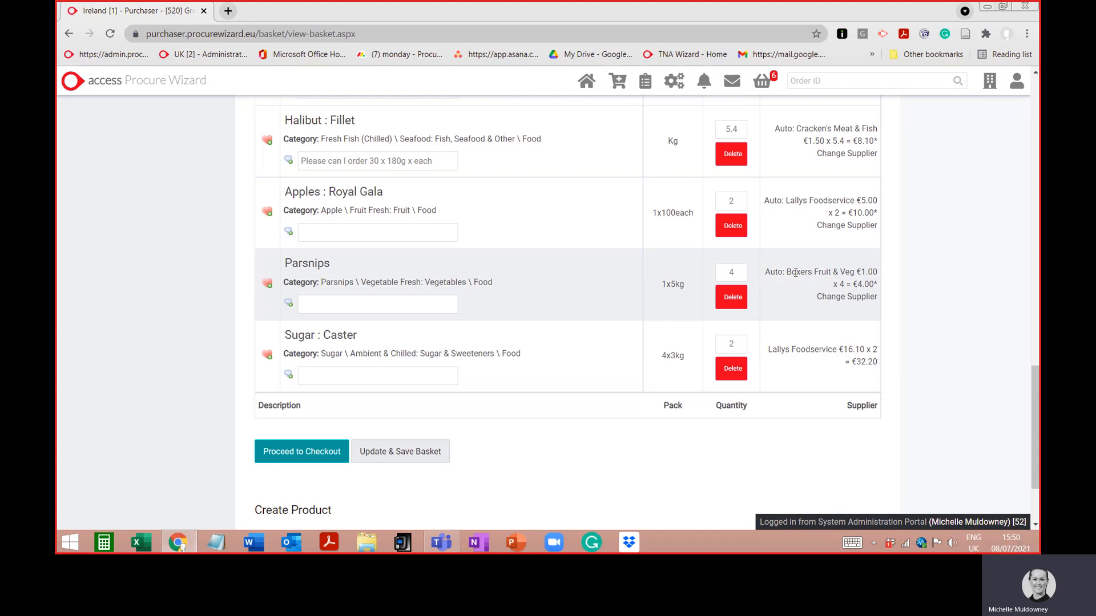
Step: Check the supplier prices for Parsnips and review the basket's better-price alternatives and the budget summary
left_click(861, 301)
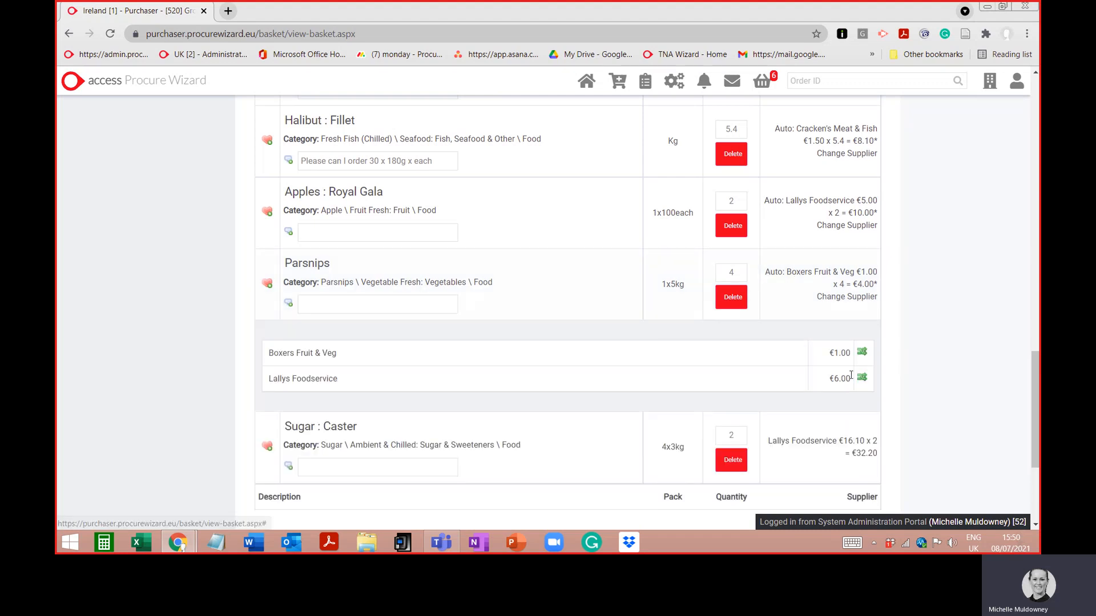
left_click(851, 304)
scroll(839, 320, "up", 6)
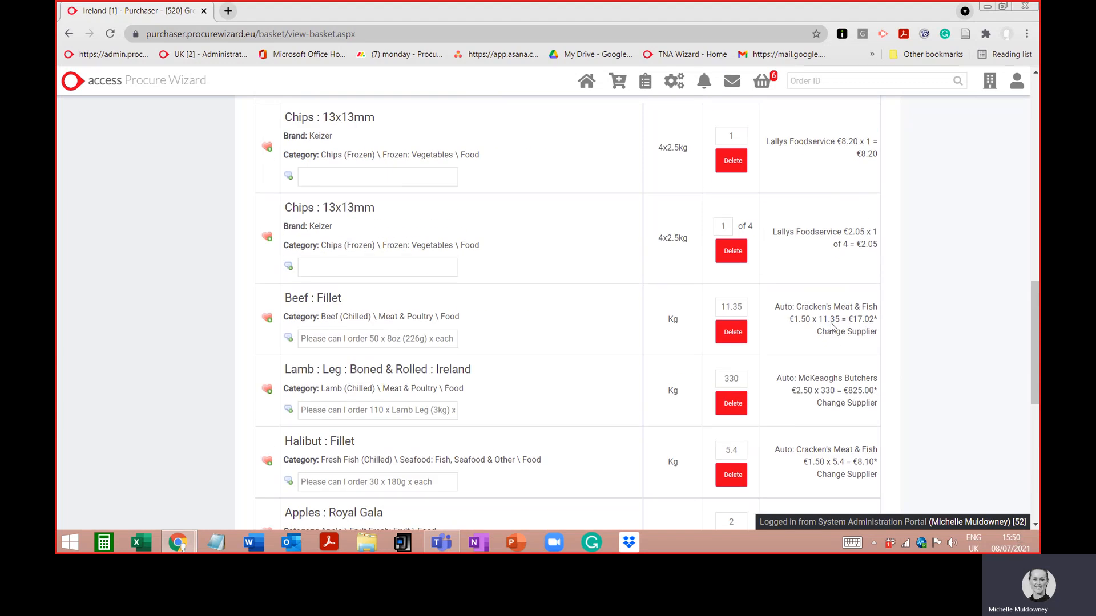
scroll(832, 327, "up", 5)
scroll(833, 327, "up", 3)
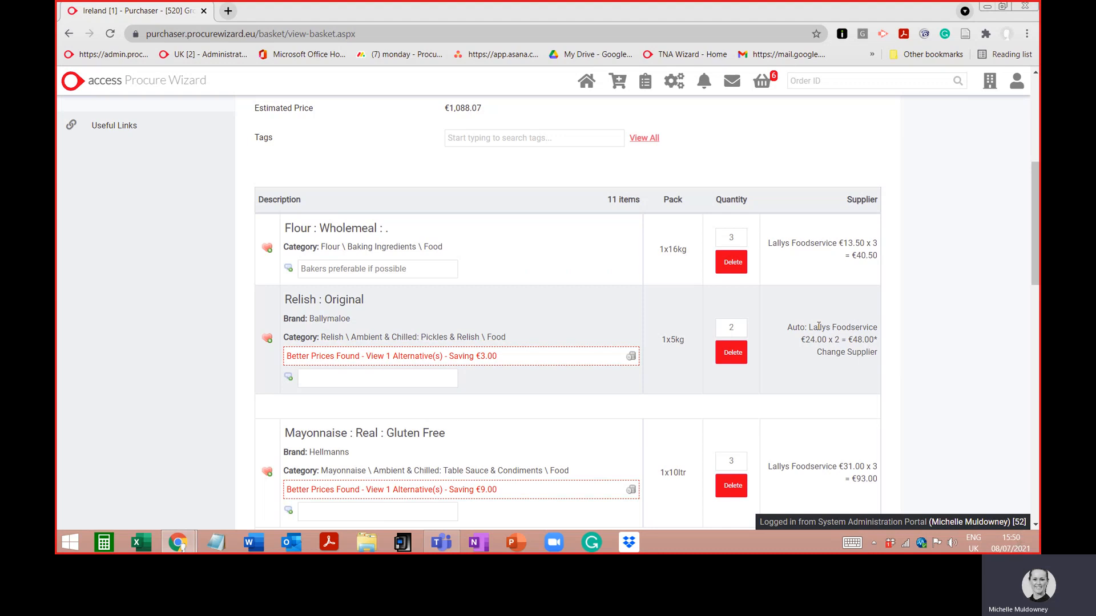
scroll(818, 326, "down", 2)
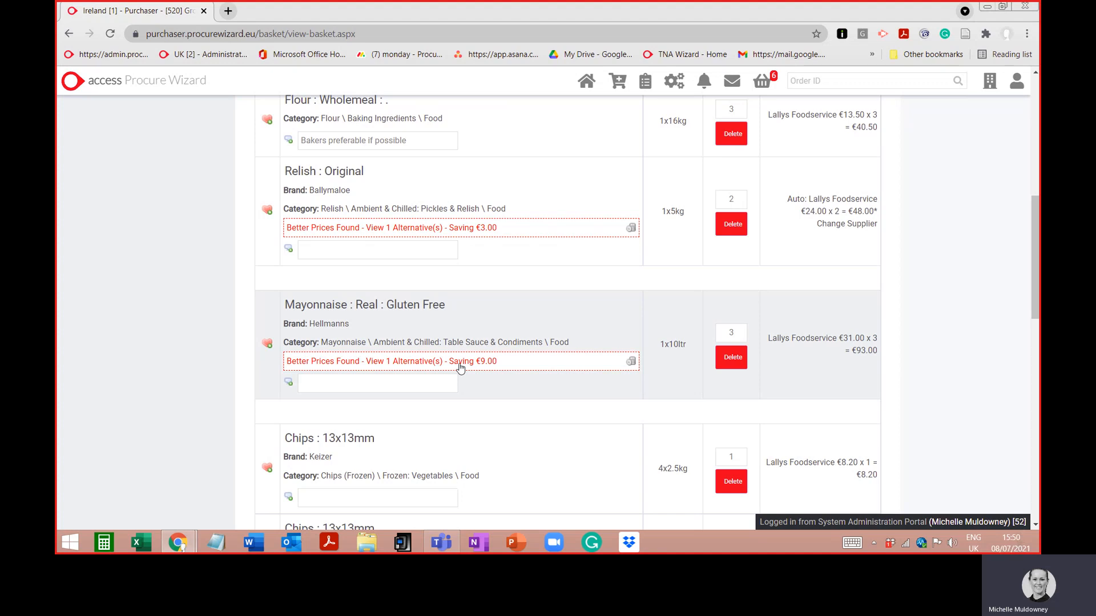
scroll(445, 378, "up", 7)
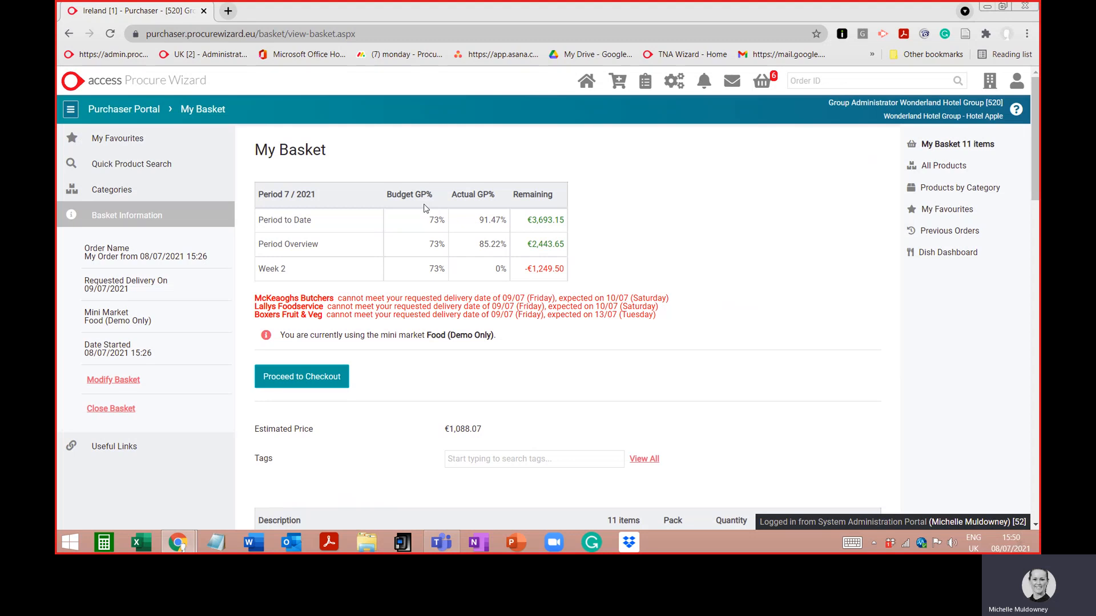
scroll(425, 208, "down", 8)
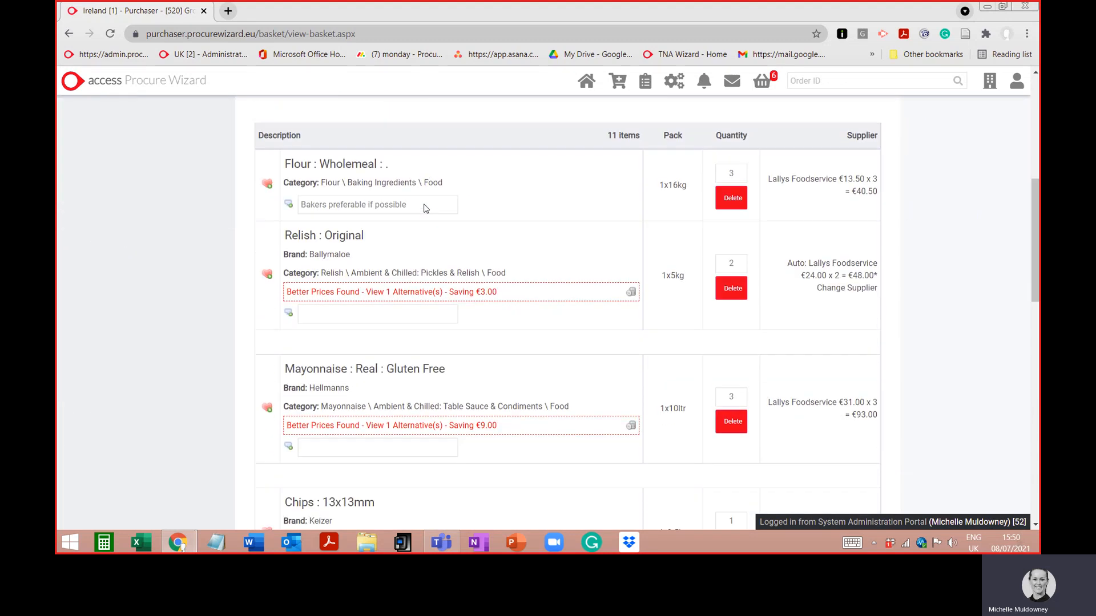
Step: Examine the order notes and weight quantities on the Beef : Fillet, Lamb : Leg and Halibut : Fillet lines
scroll(425, 208, "down", 4)
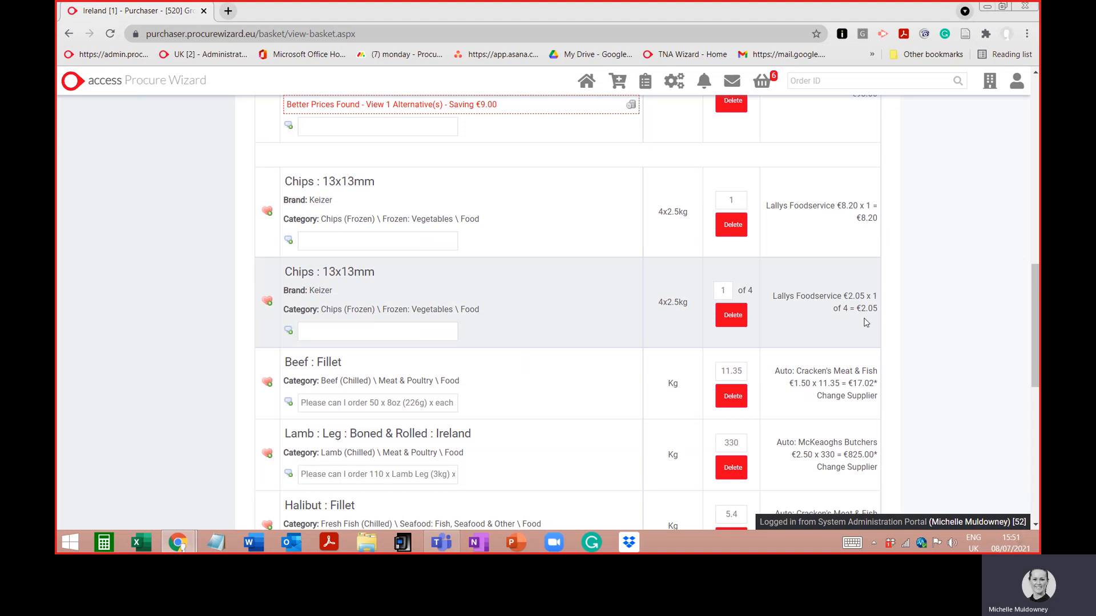
scroll(865, 323, "down", 2)
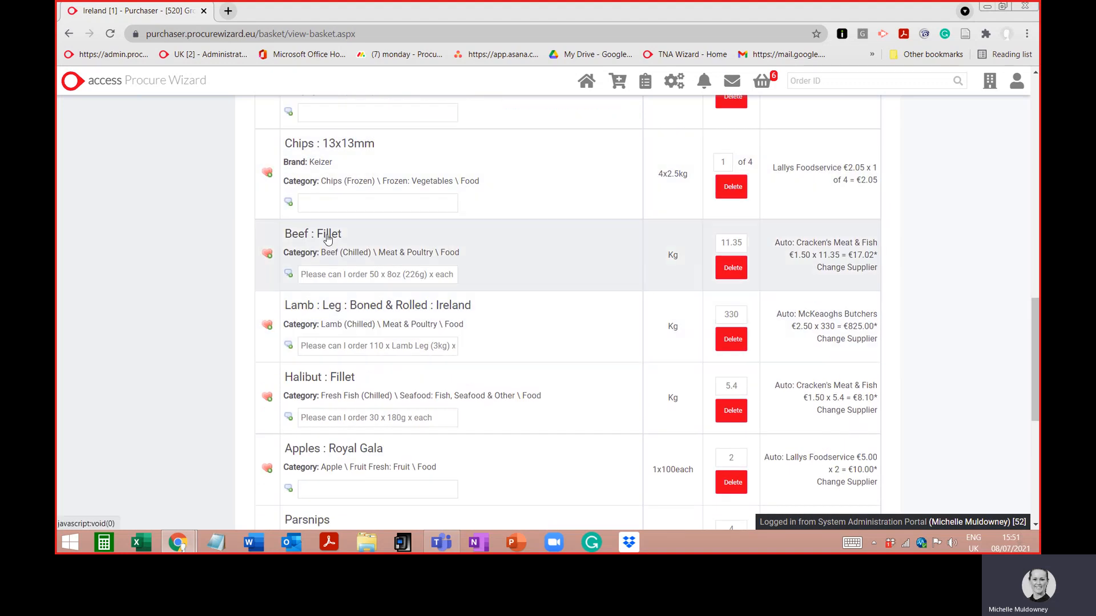
triple_click(377, 275)
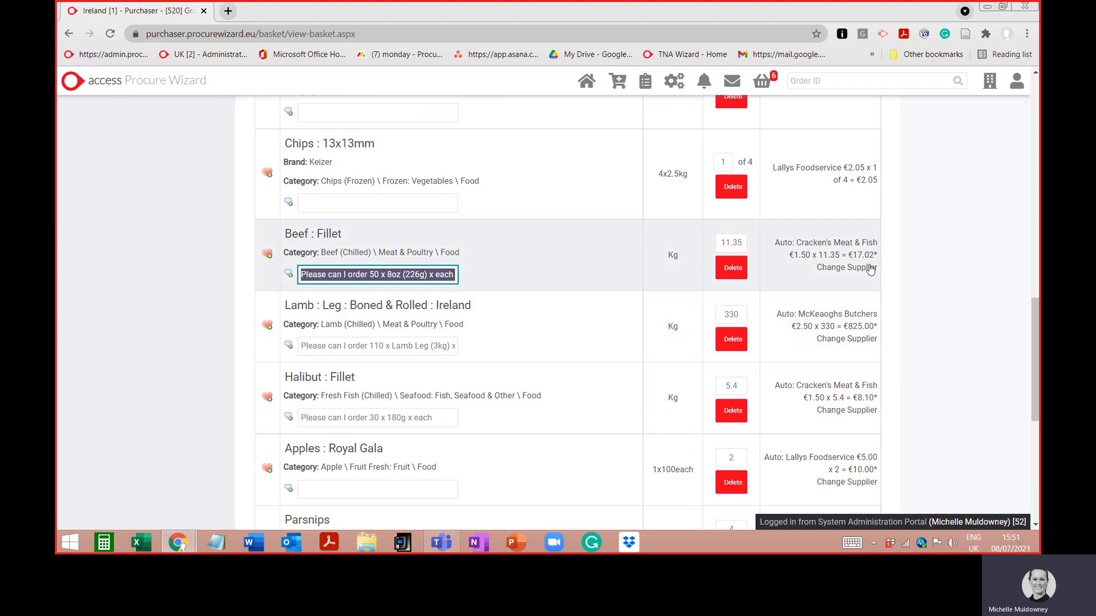
double_click(728, 247)
scroll(618, 258, "down", 2)
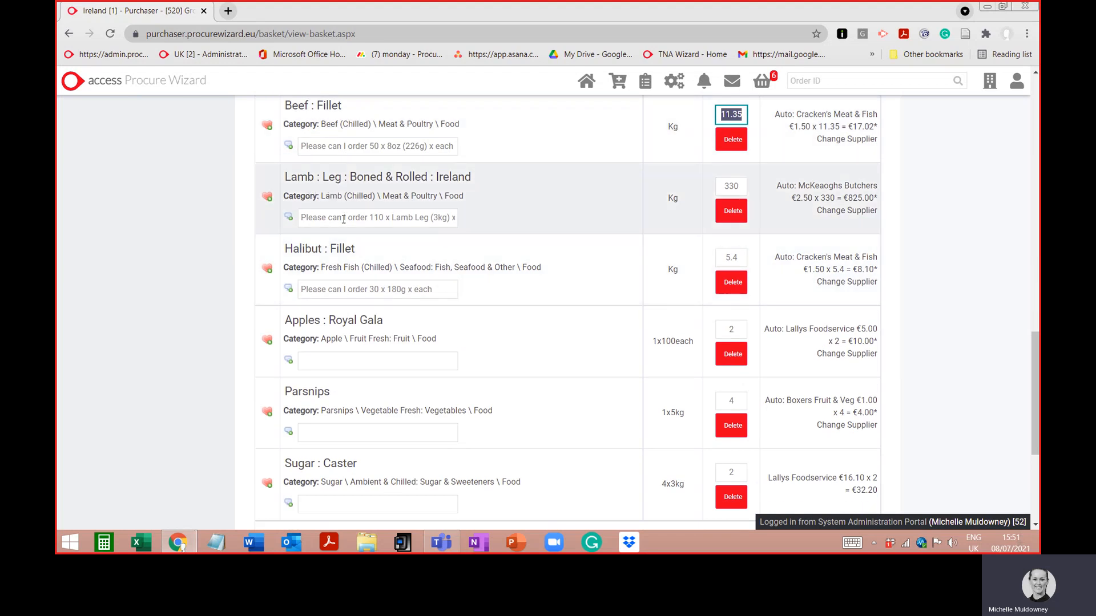
triple_click(344, 220)
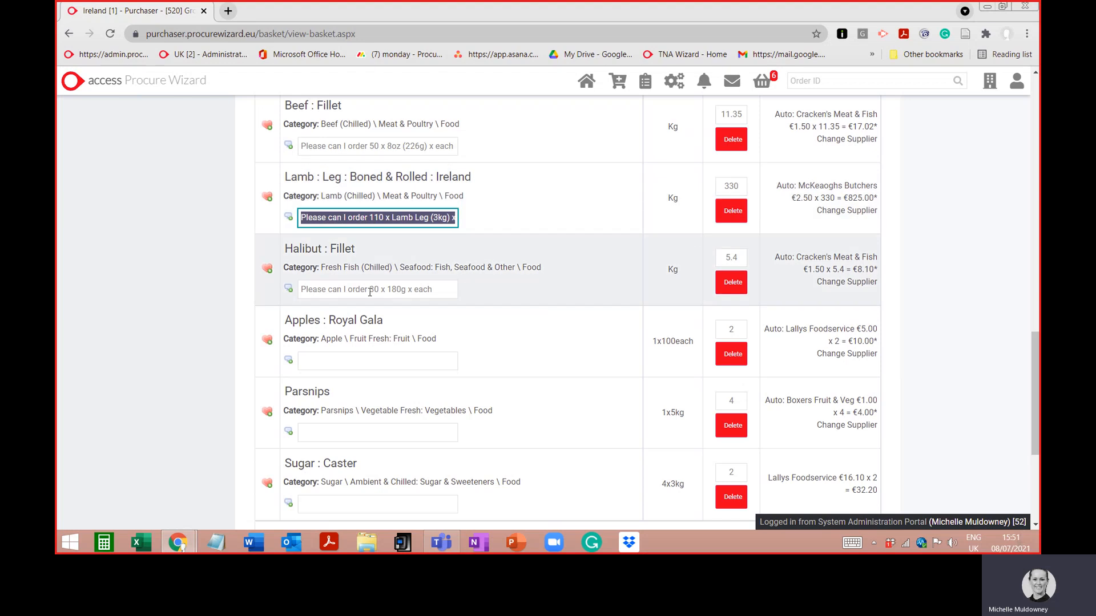
triple_click(368, 289)
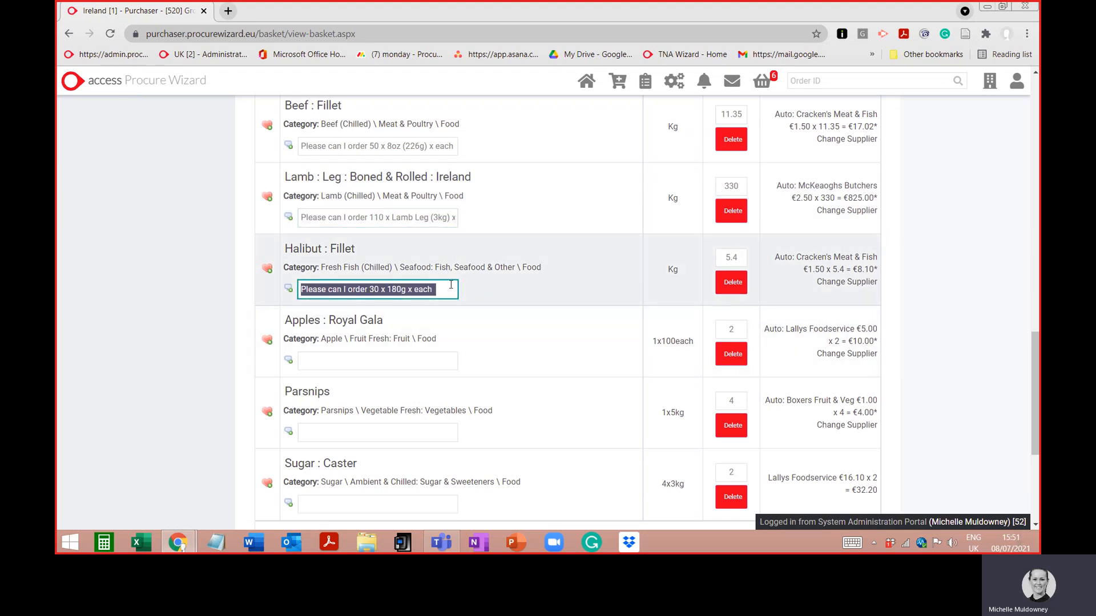
left_click(439, 289)
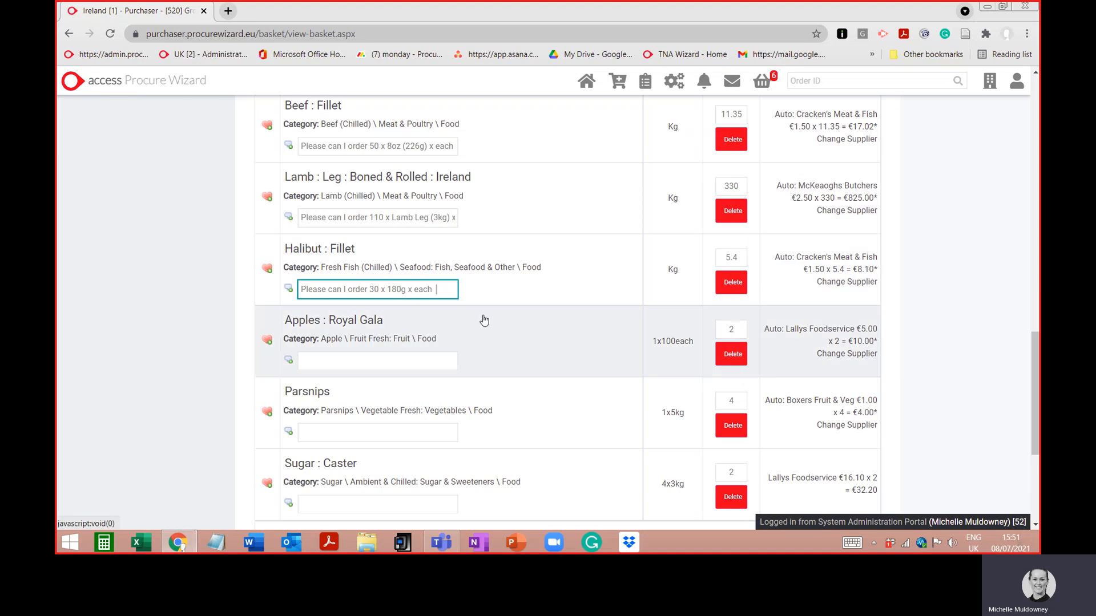
Step: Start a custom product in the basket with Boxers Fruit & Veg as its supplier
scroll(484, 320, "down", 4)
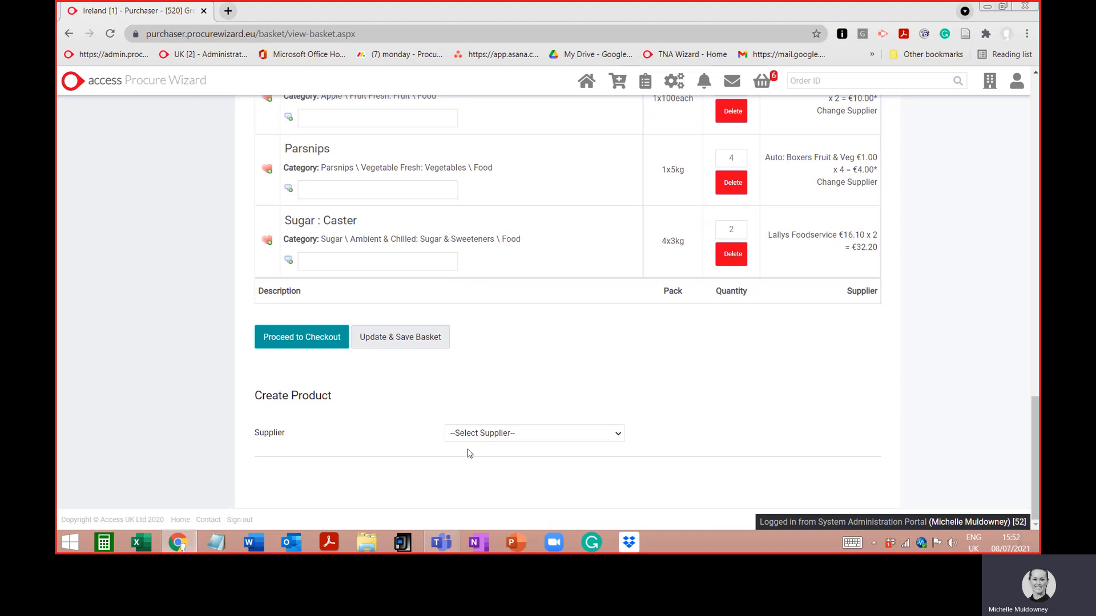
left_click(473, 438)
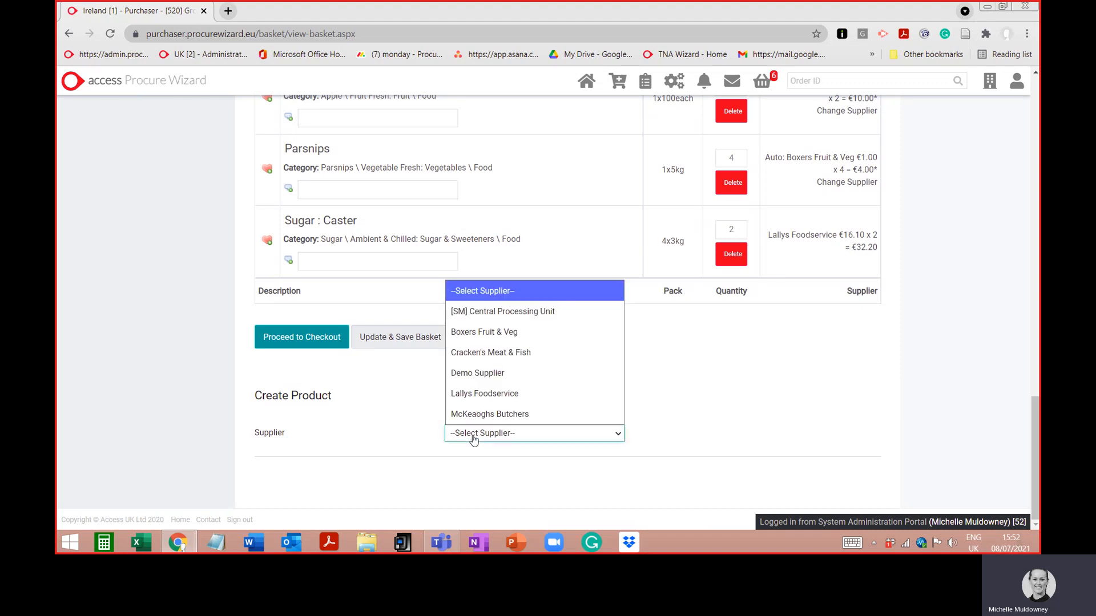
left_click(471, 333)
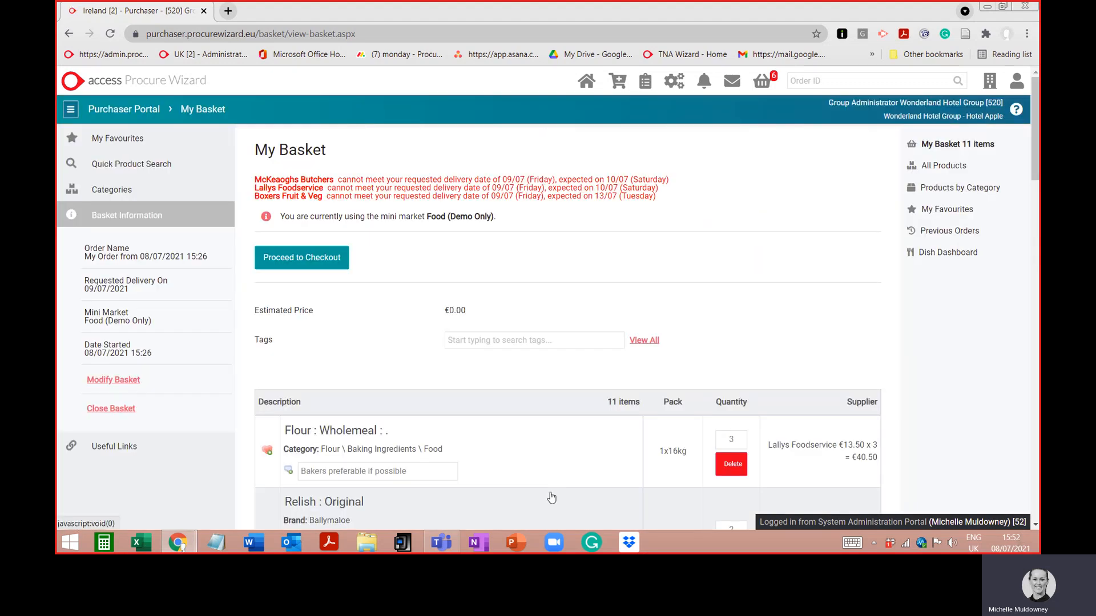
scroll(551, 497, "down", 10)
scroll(551, 496, "down", 15)
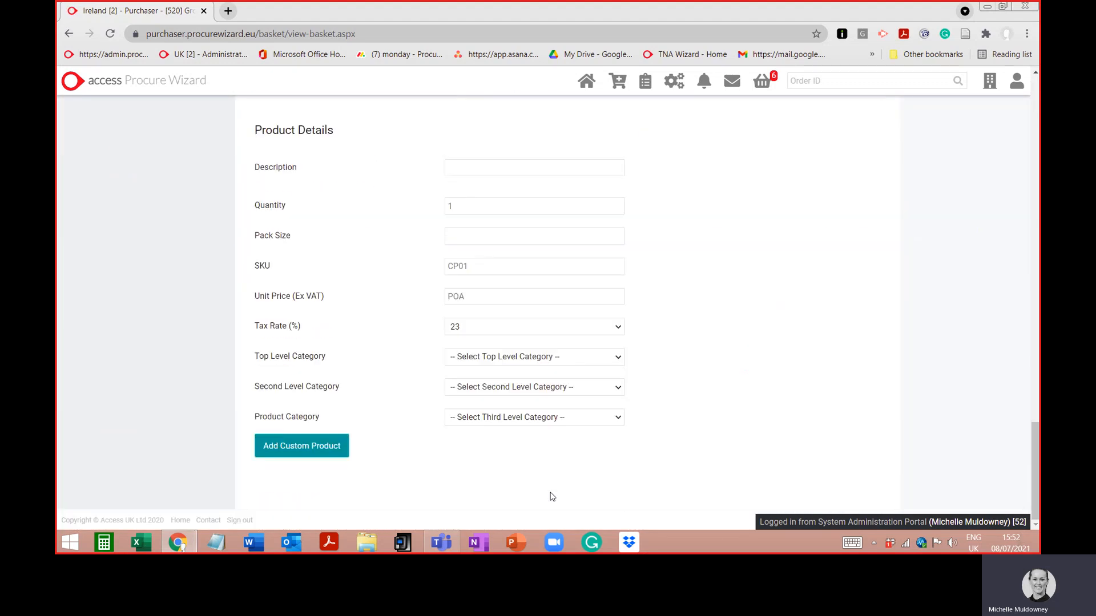
scroll(498, 184, "up", 3)
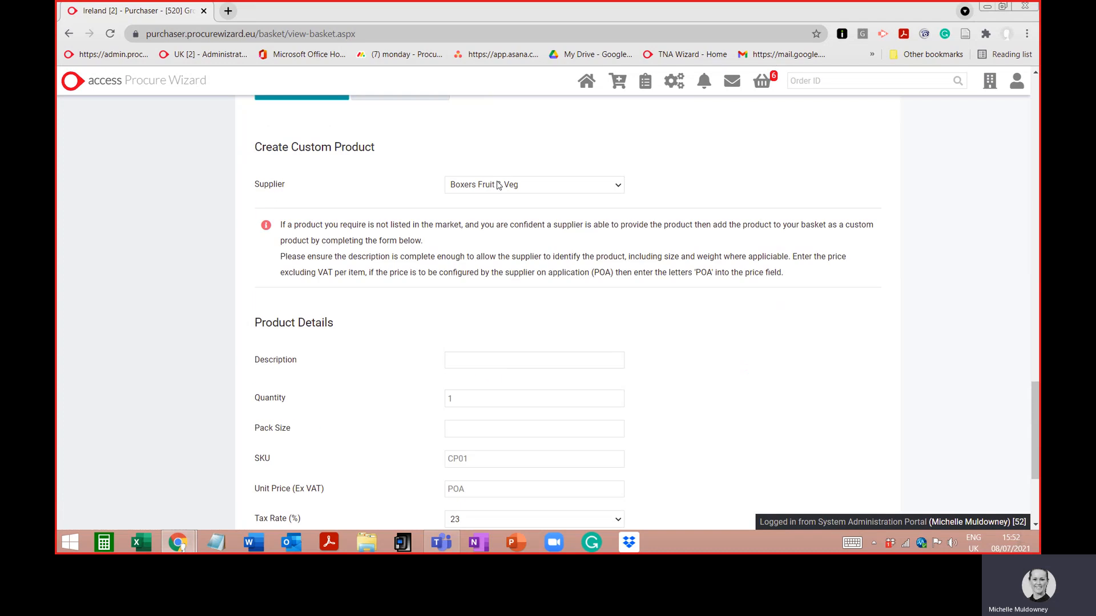
Step: Describe the custom product as Dragonfruit, with a quantity of 100 and a pack size of each
left_click(467, 364)
type("Drago")
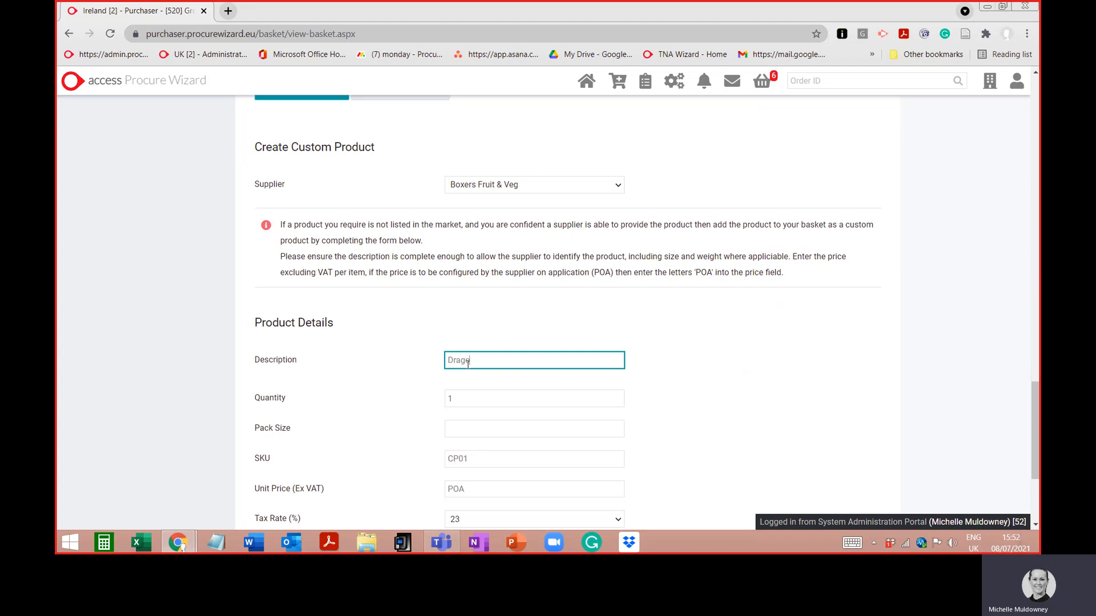
type("nfruit")
key("Tab")
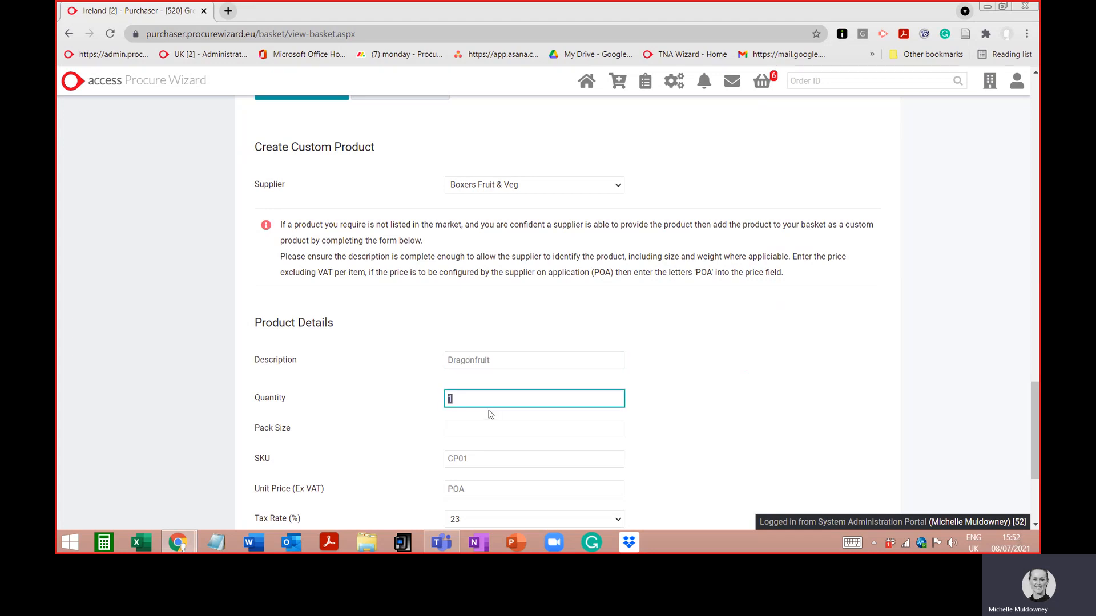
type("00")
left_click(475, 433)
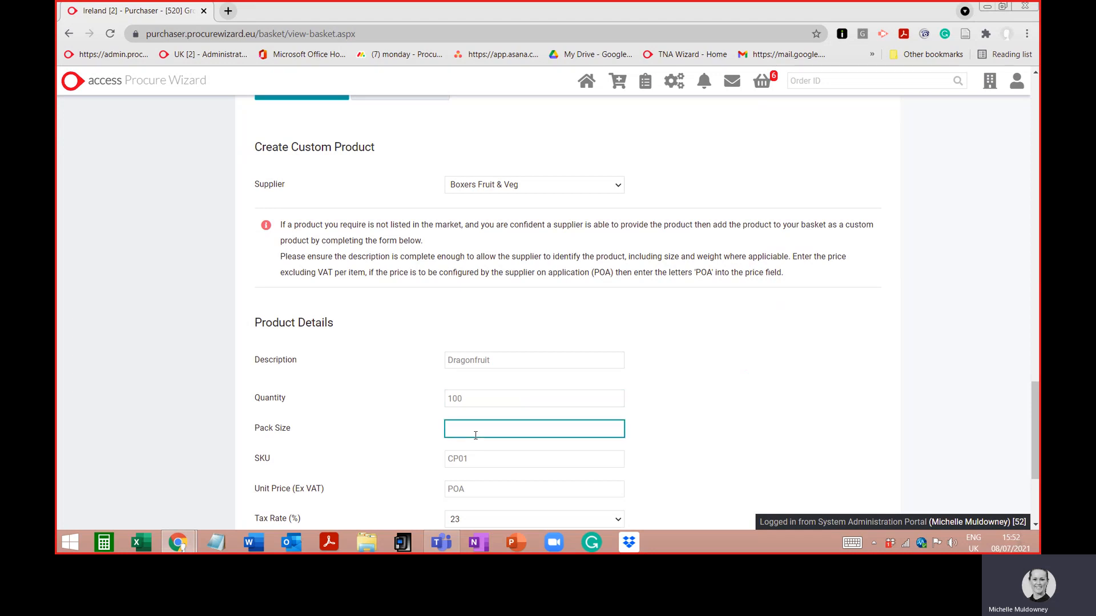
type("each")
key("Tab")
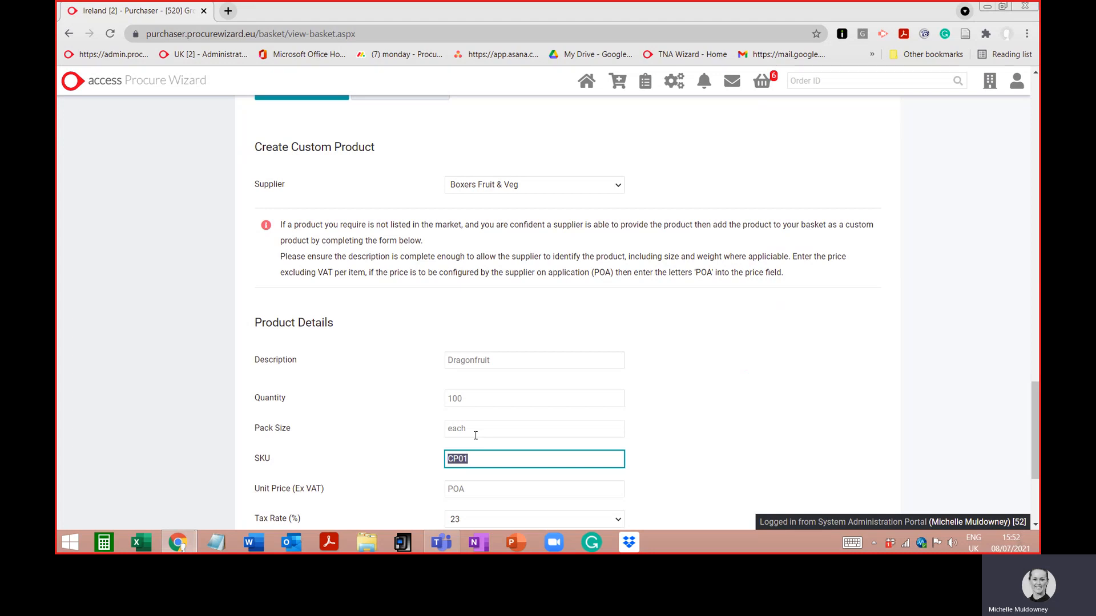
Step: Set the Dragonfruit unit price excluding VAT to 1.50 and its tax rate to 0%, keeping SKU CP01
key("Tab")
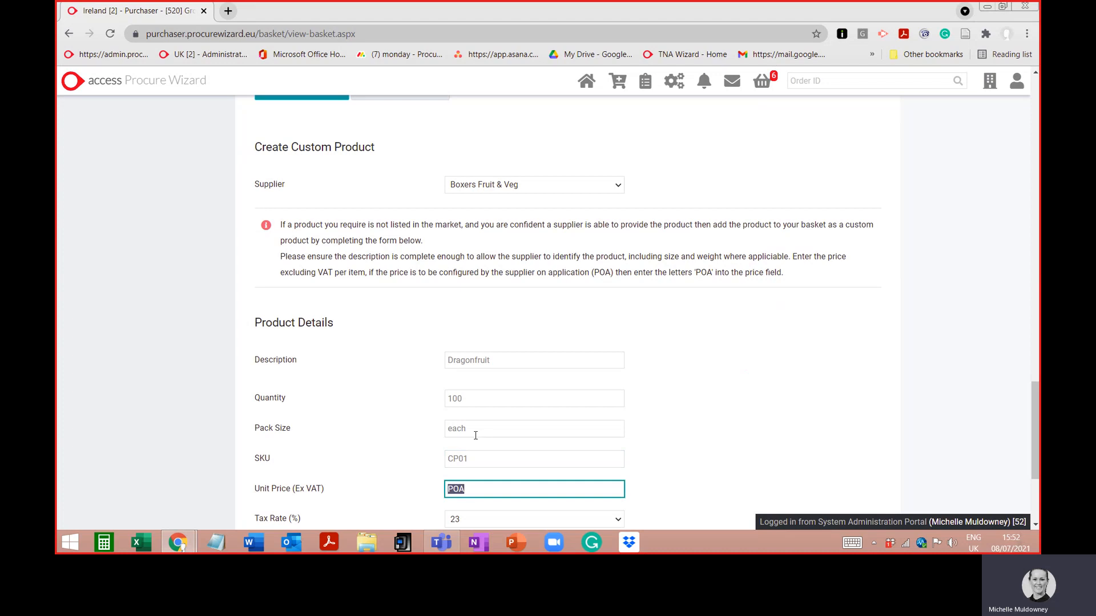
type("1.50")
key("Tab")
scroll(475, 436, "down", 3)
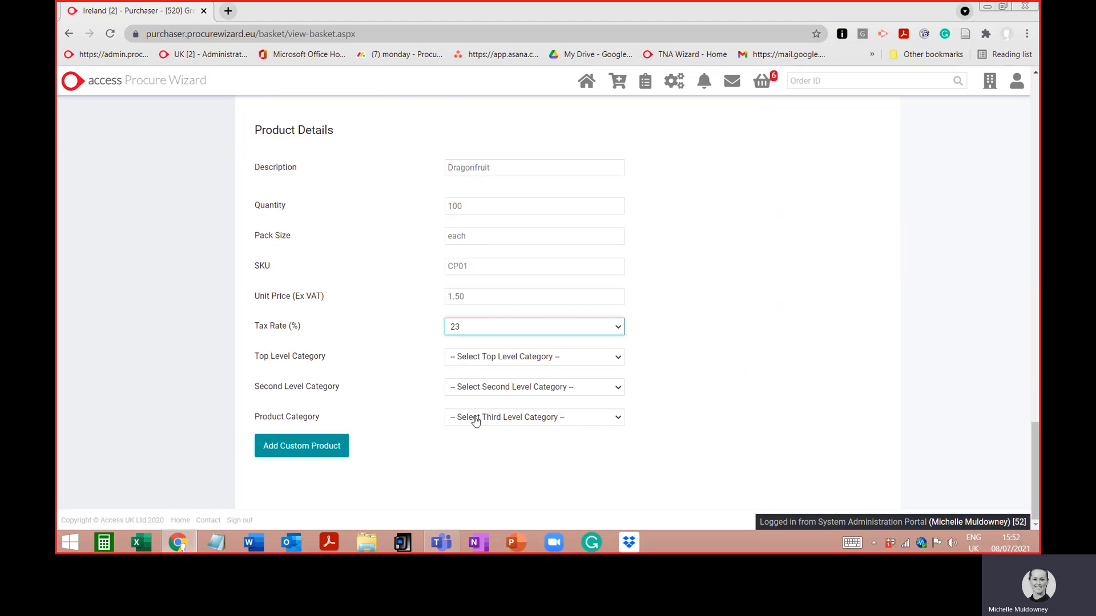
left_click(454, 335)
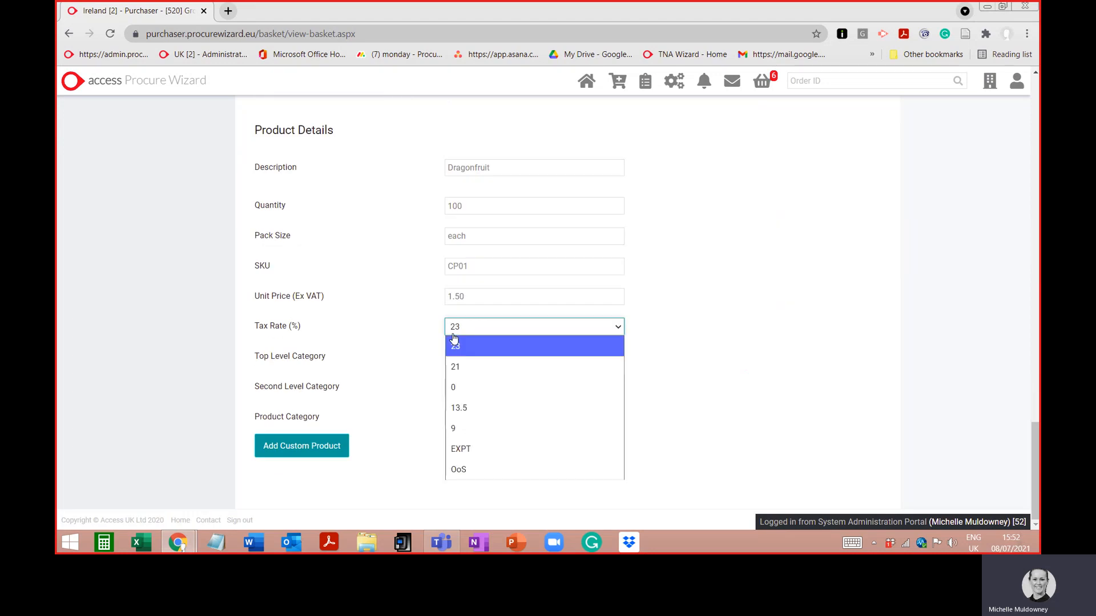
left_click(466, 389)
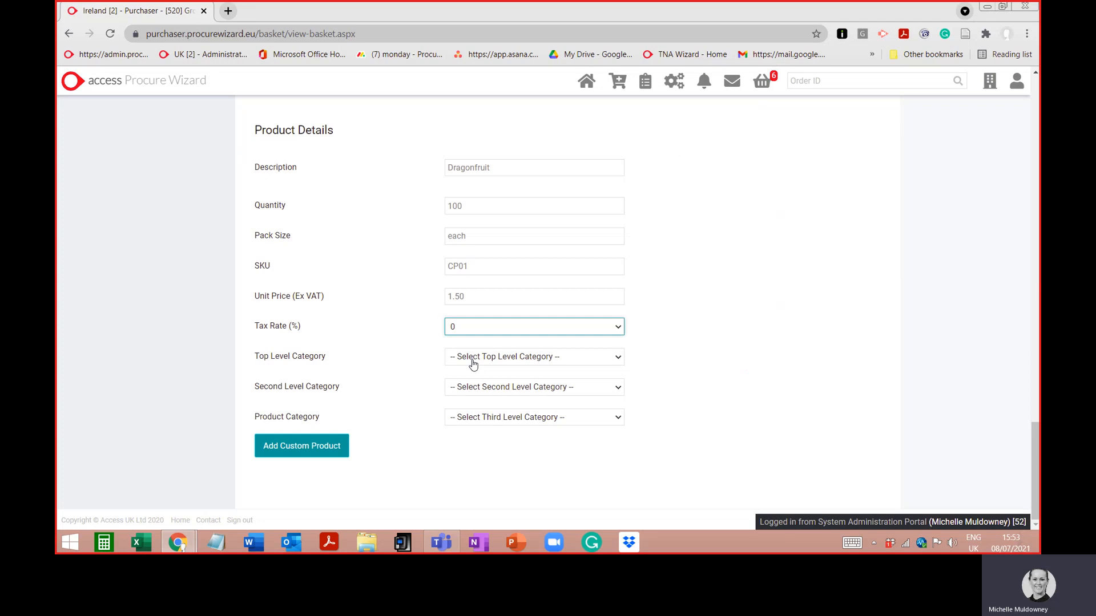
Step: Categorise Dragonfruit under [PW] PAC, Food and Fruit & Veg, Salad, Herbs (Fresh)
scroll(473, 364, "up", 5)
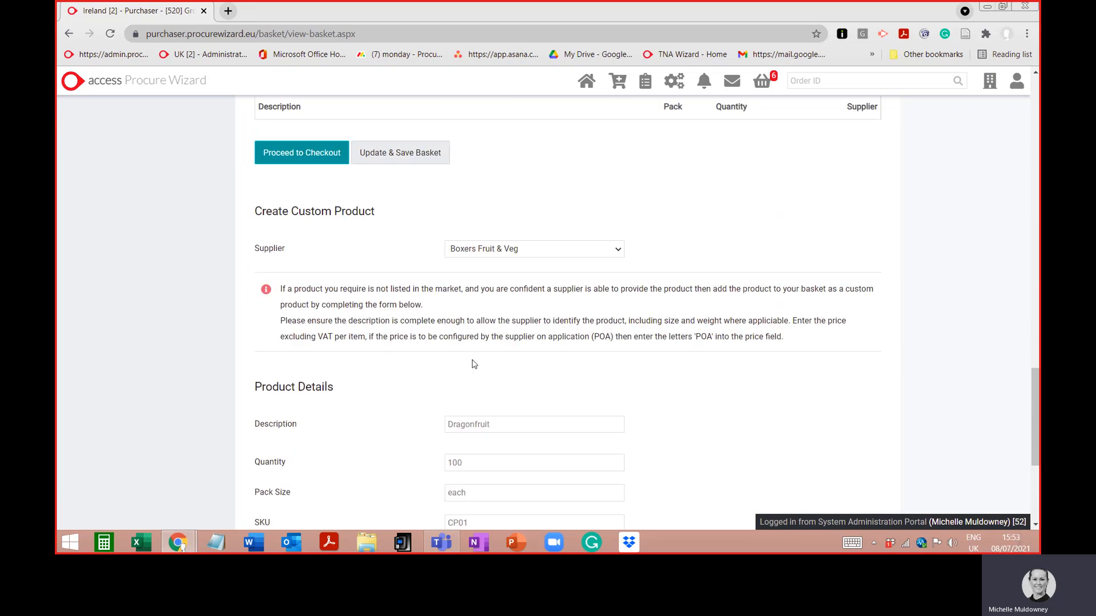
scroll(472, 364, "down", 5)
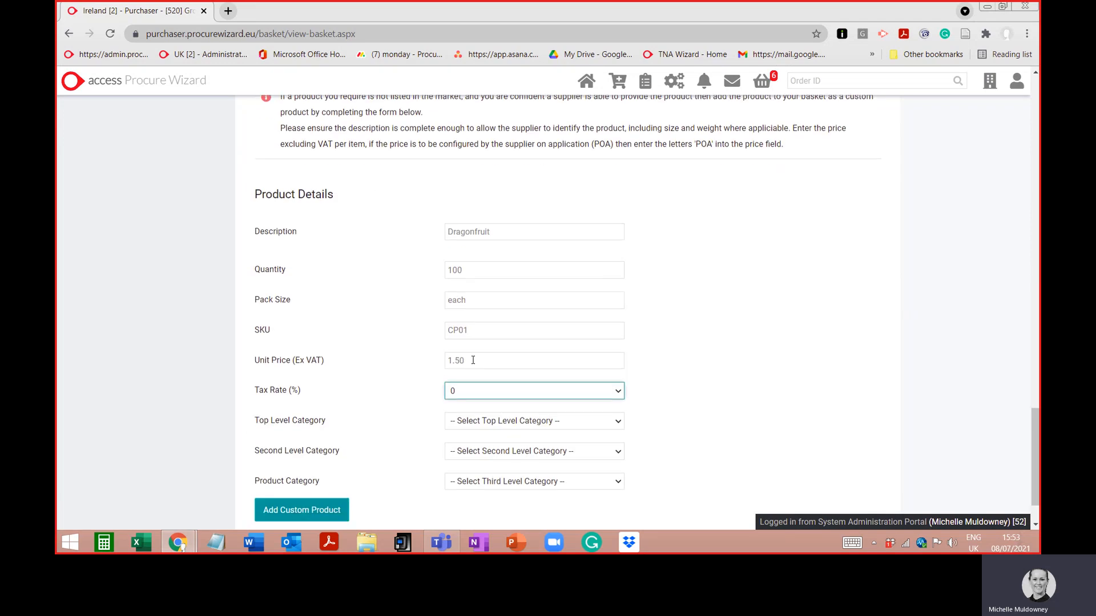
left_click(472, 359)
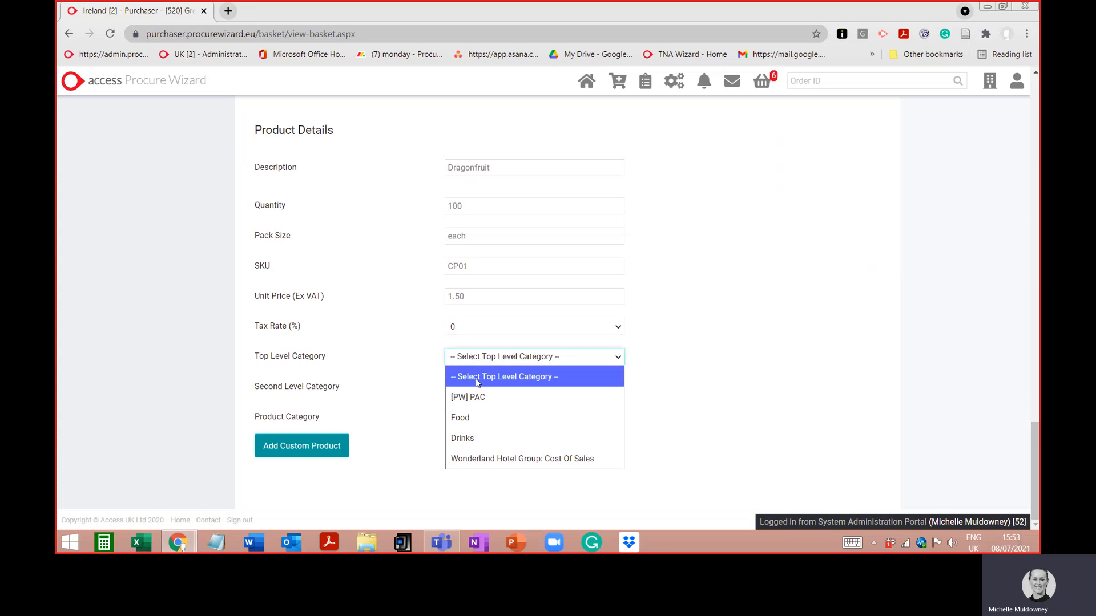
left_click(479, 403)
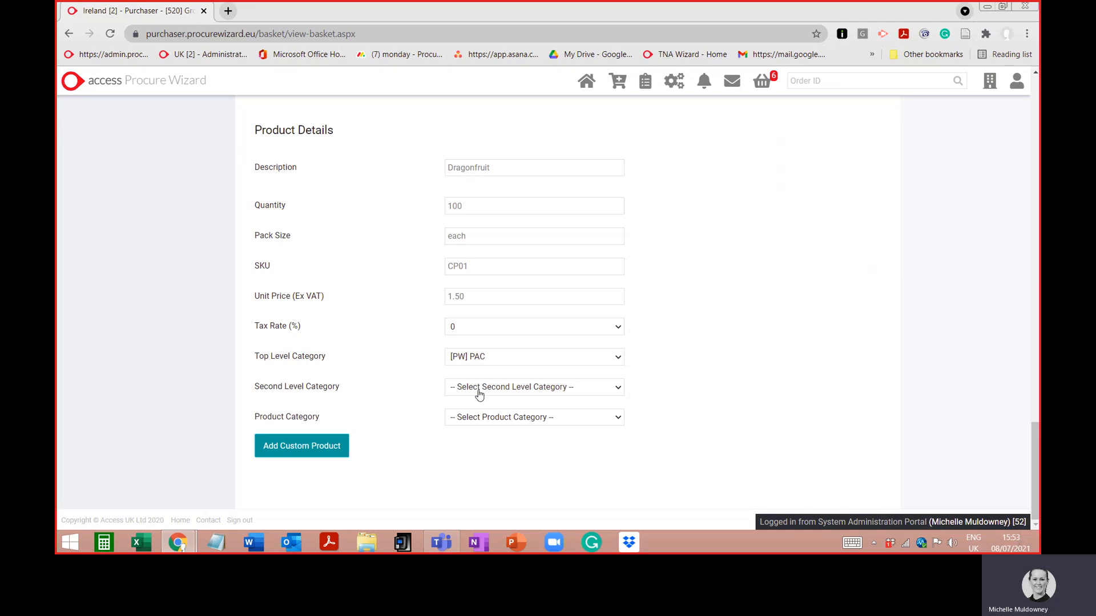
left_click(477, 391)
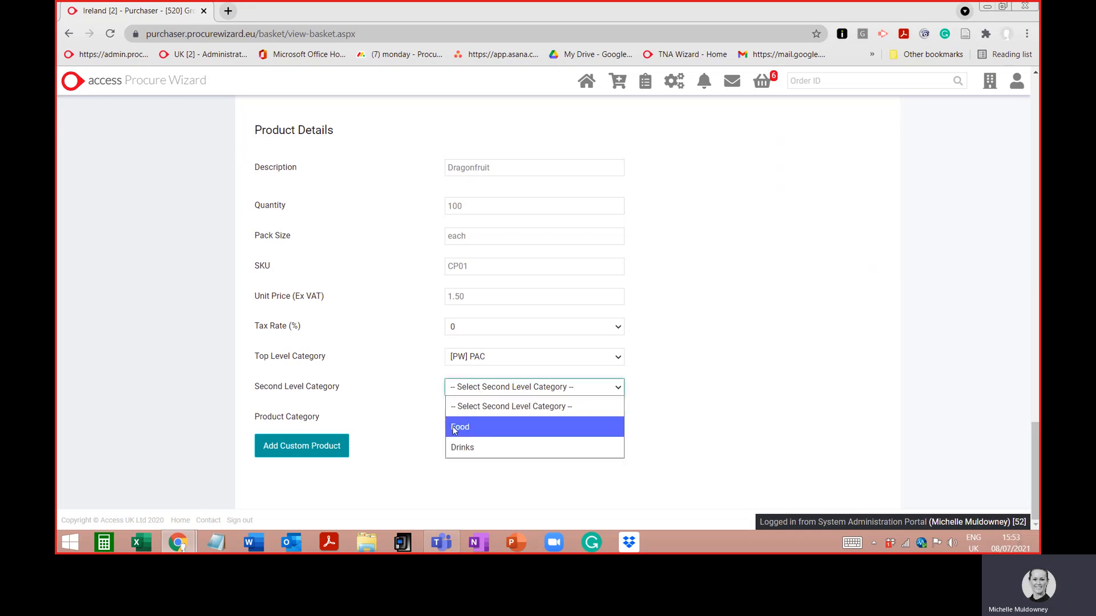
left_click(452, 428)
left_click(467, 419)
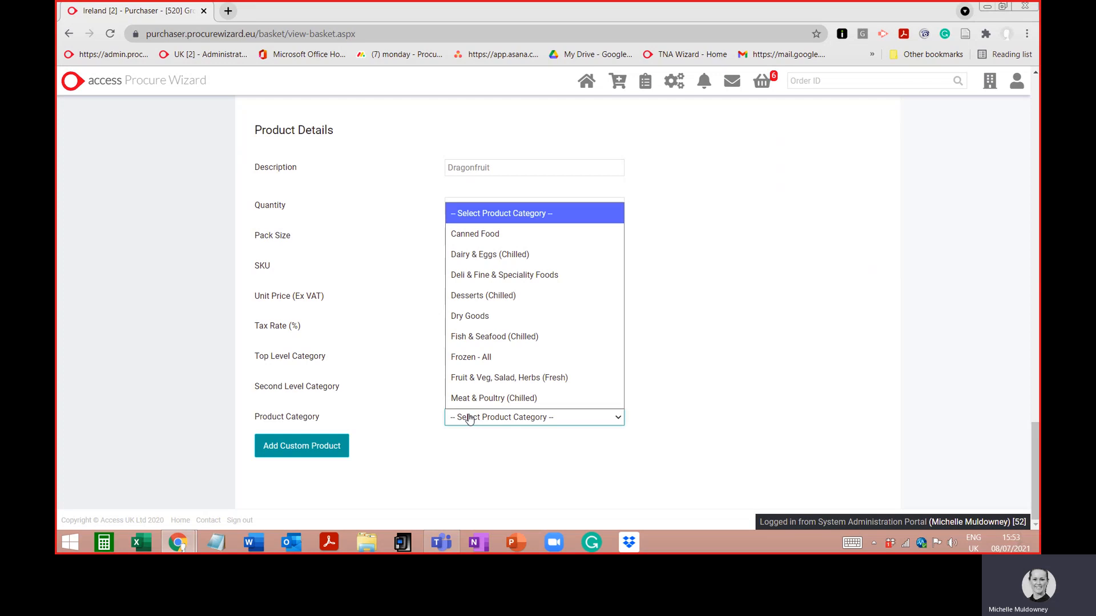
left_click(481, 378)
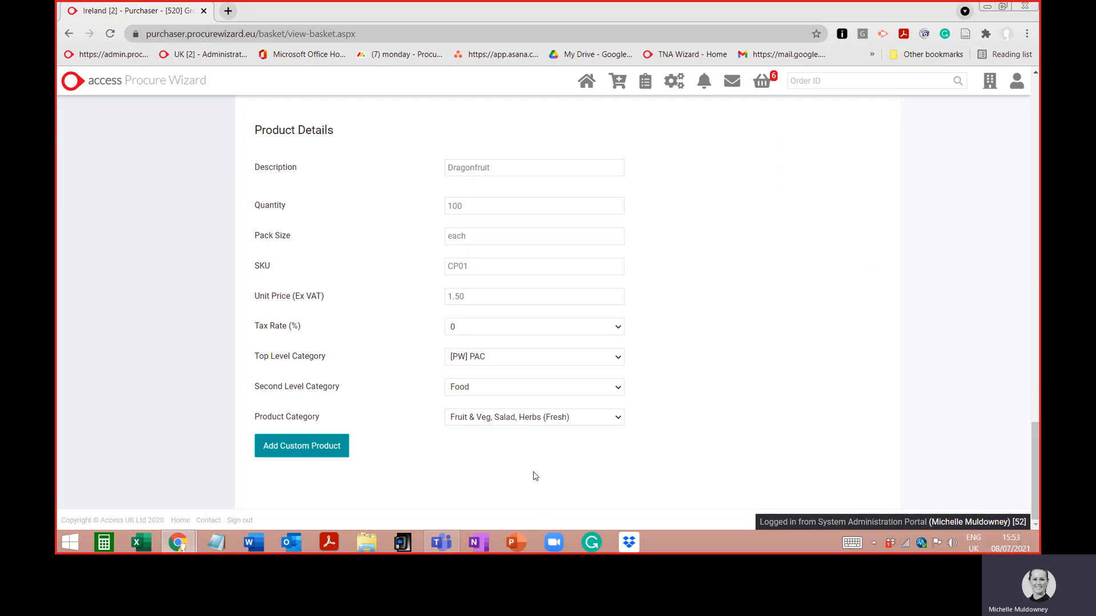
Step: Recategorise Dragonfruit under Food, Fruit Fresh: Fruit and Other Fruit
left_click(487, 358)
left_click(478, 416)
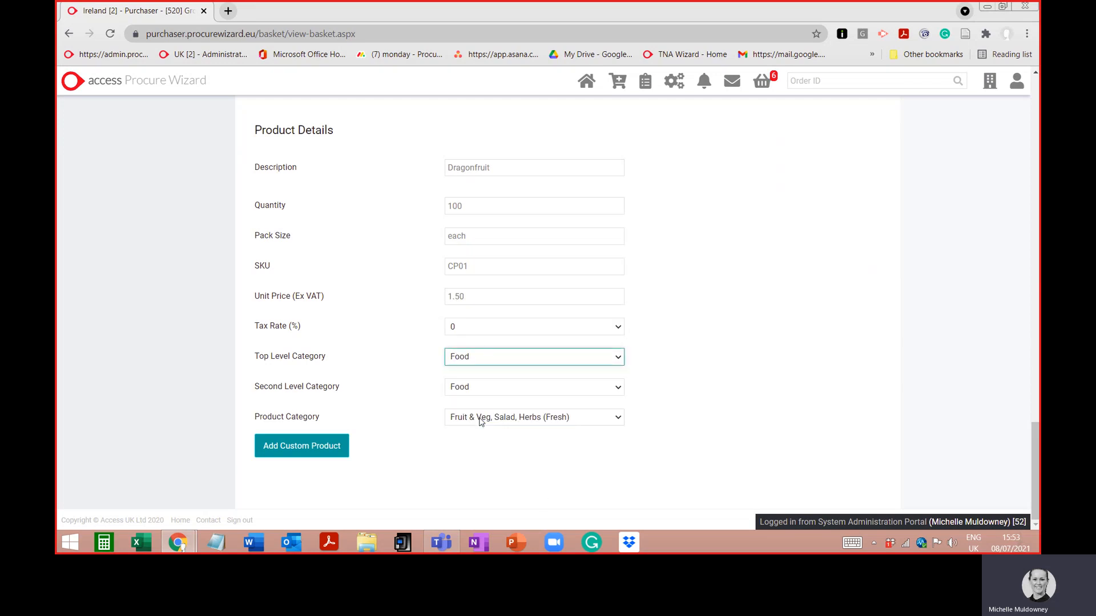
left_click(473, 390)
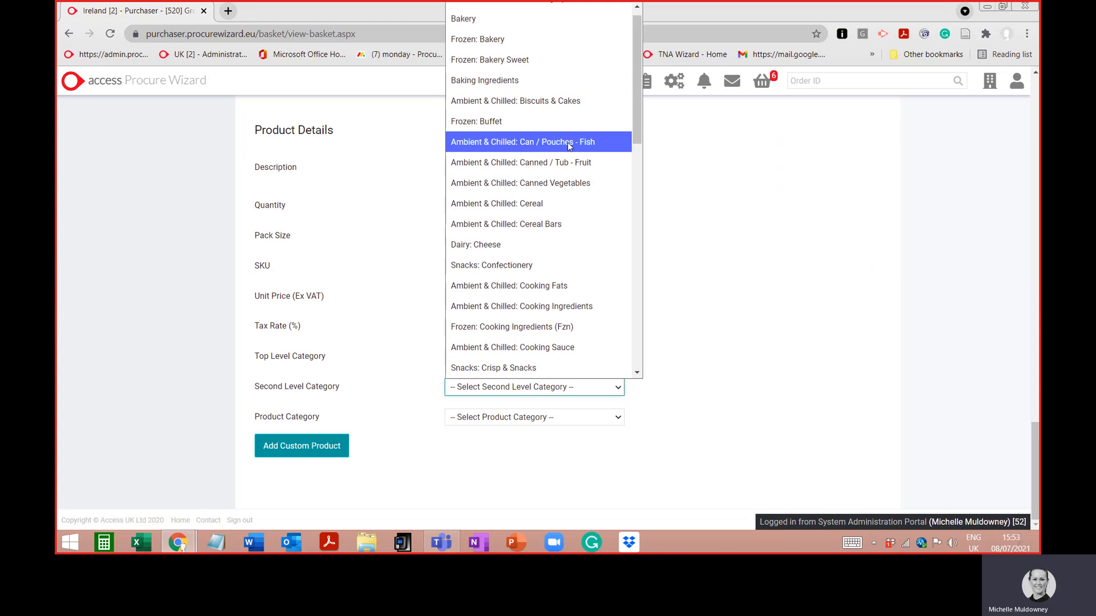
scroll(548, 160, "down", 10)
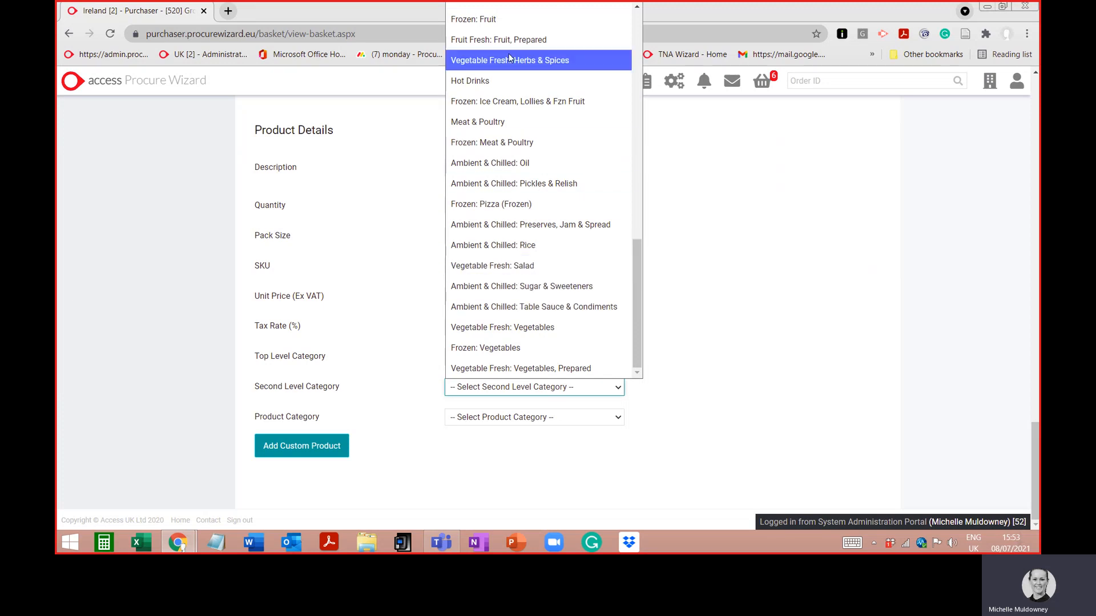
scroll(485, 62, "up", 2)
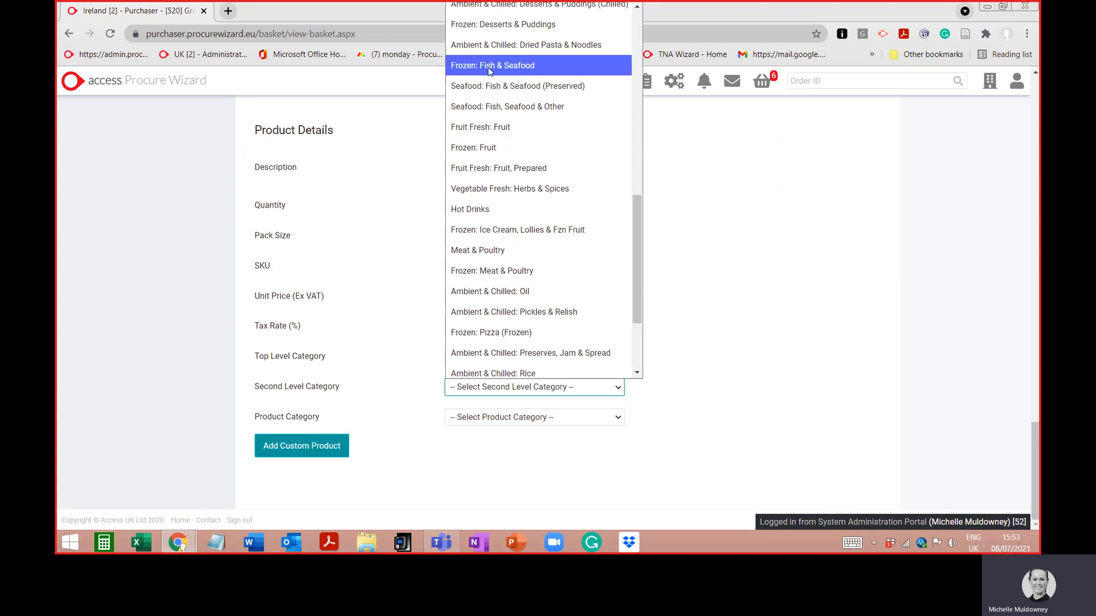
left_click(472, 128)
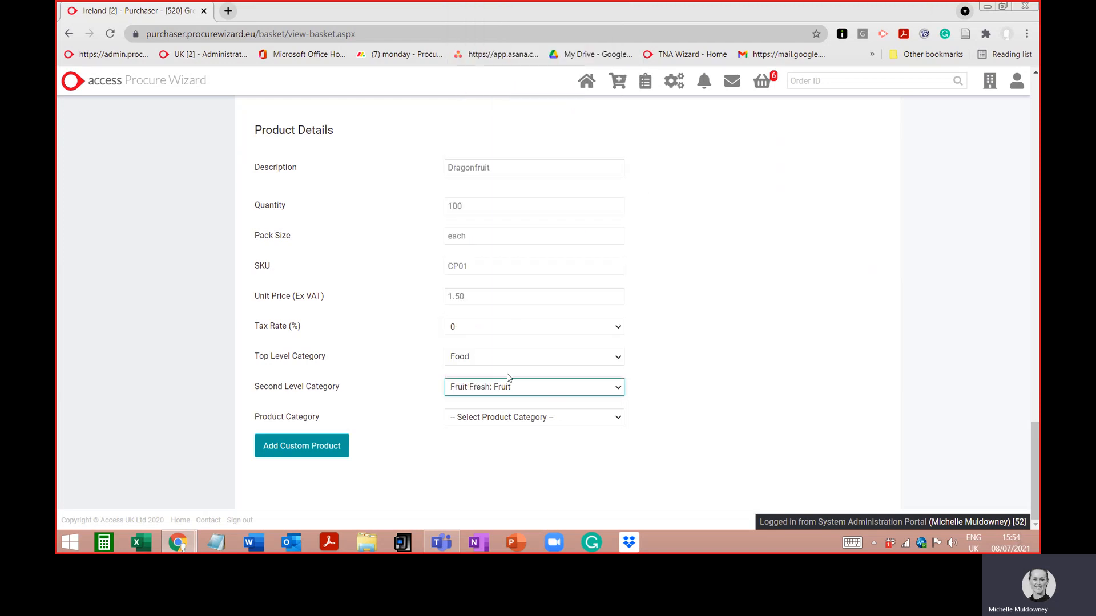
left_click(466, 423)
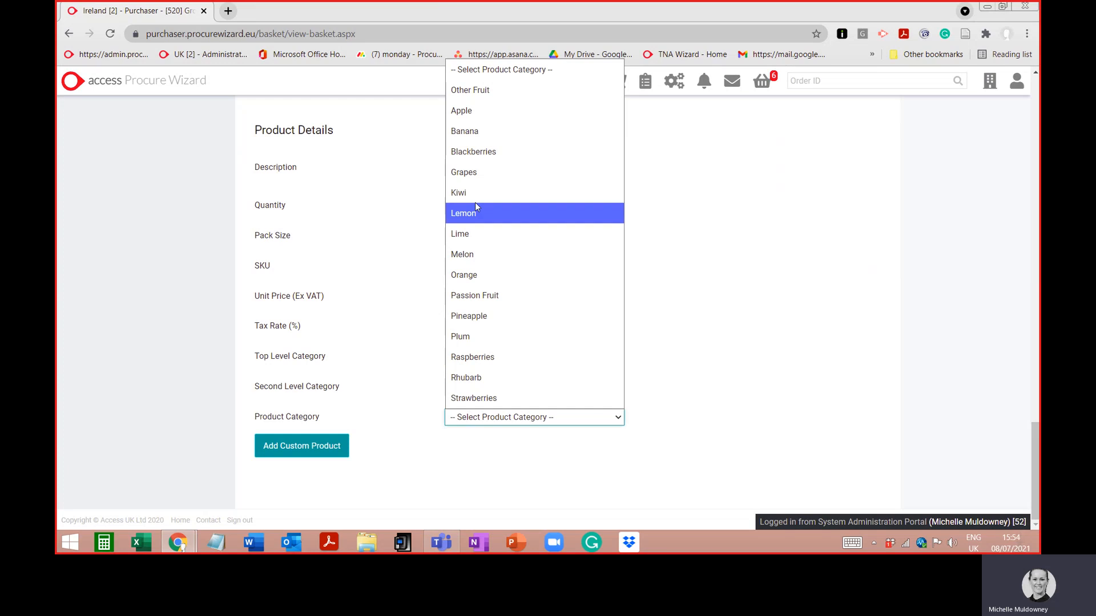
left_click(471, 96)
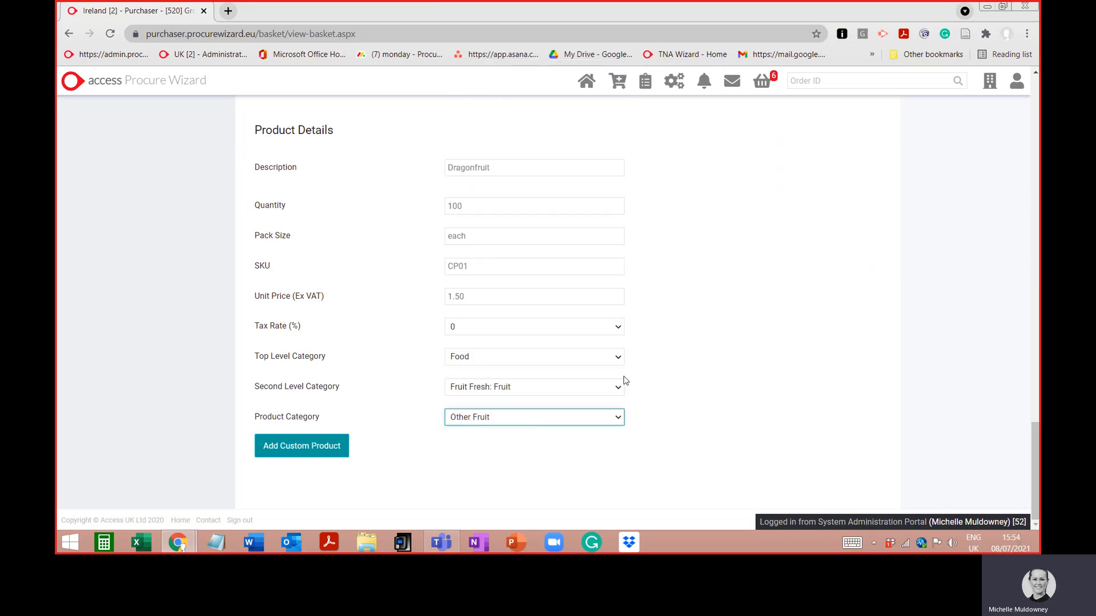
Step: Set Dragonfruit's categories to [PW] PAC, Food and Fruit & Veg, Salad, Herbs (Fresh), and add the custom product to the basket
left_click(479, 358)
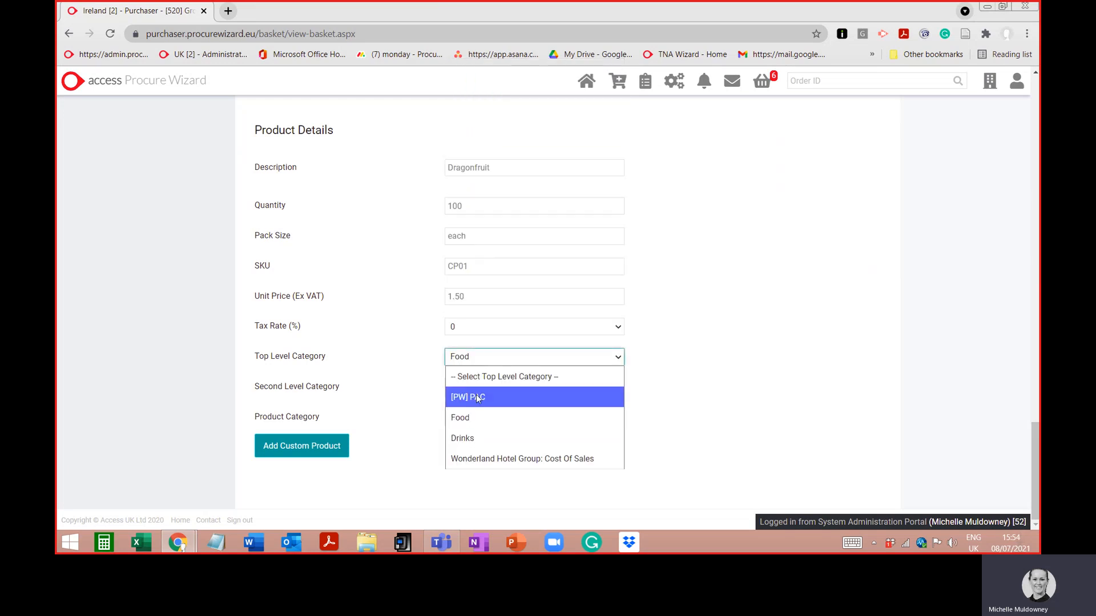
left_click(475, 396)
left_click(476, 394)
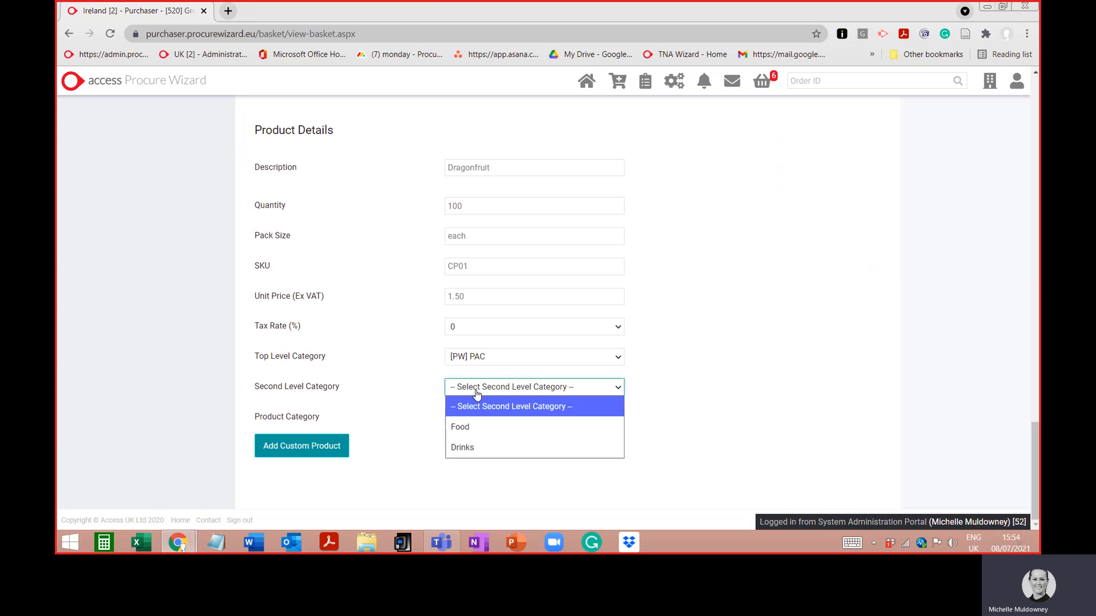
left_click(481, 426)
left_click(483, 419)
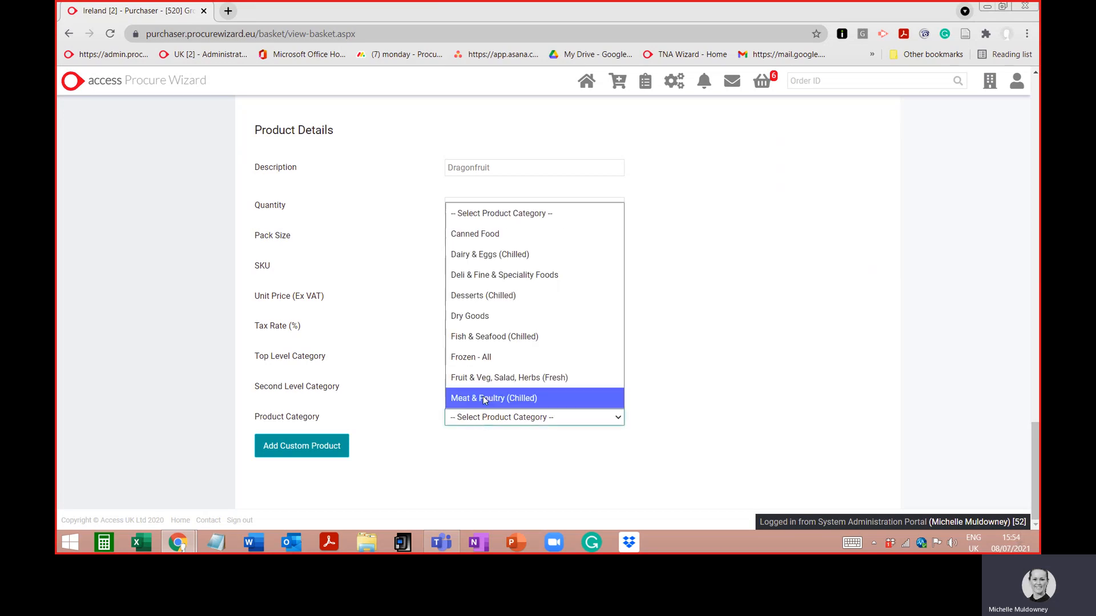
left_click(482, 377)
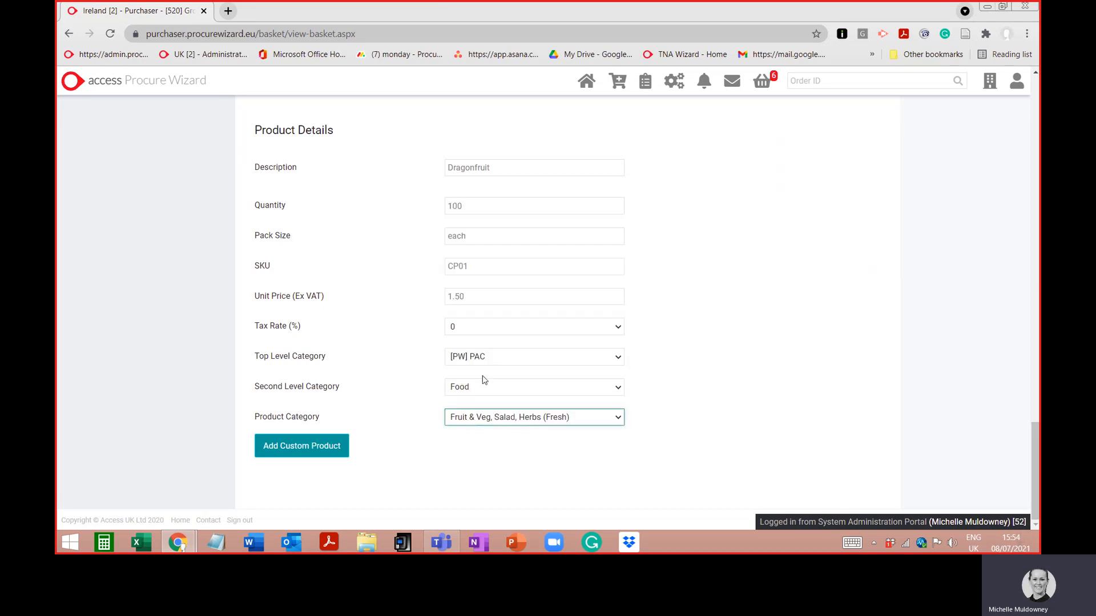
left_click(319, 451)
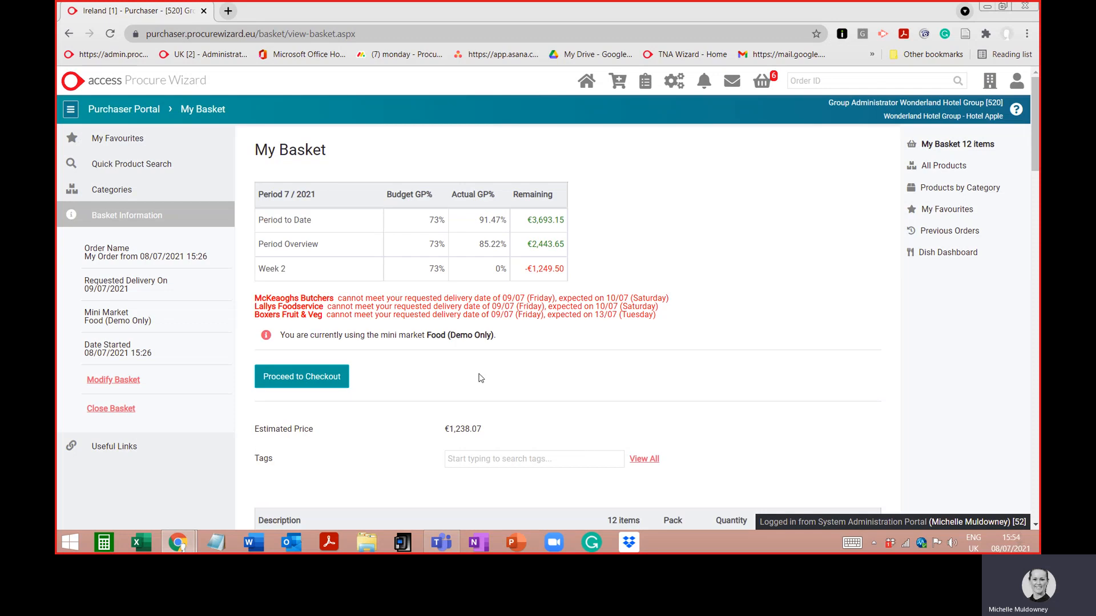
Step: Check the basket lines, including the added Dragonfruit, and proceed to checkout
scroll(476, 375, "down", 8)
scroll(477, 375, "down", 15)
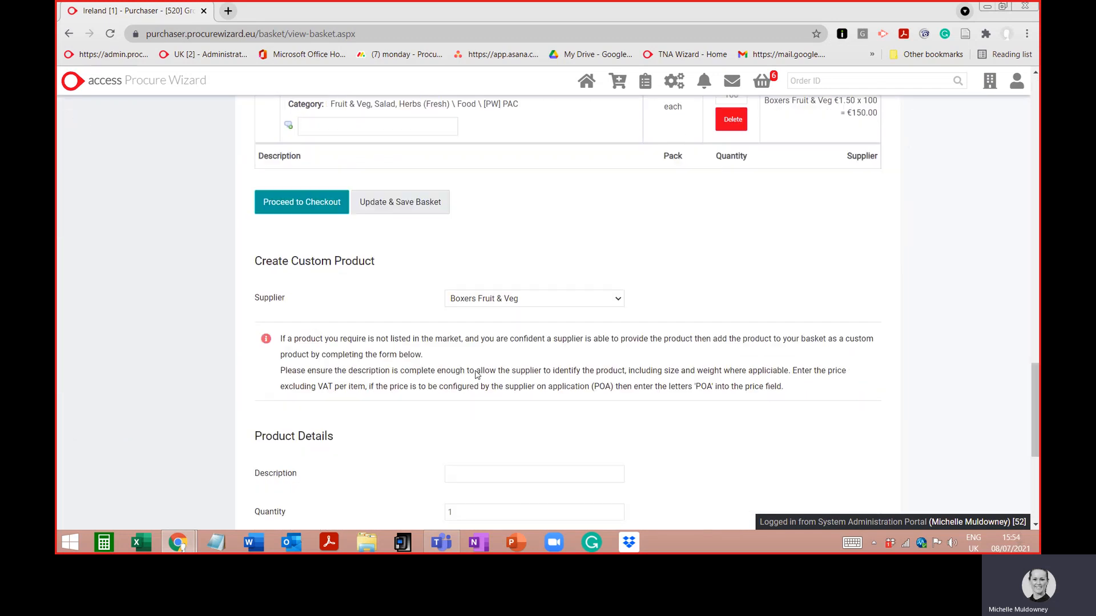
scroll(477, 375, "up", 8)
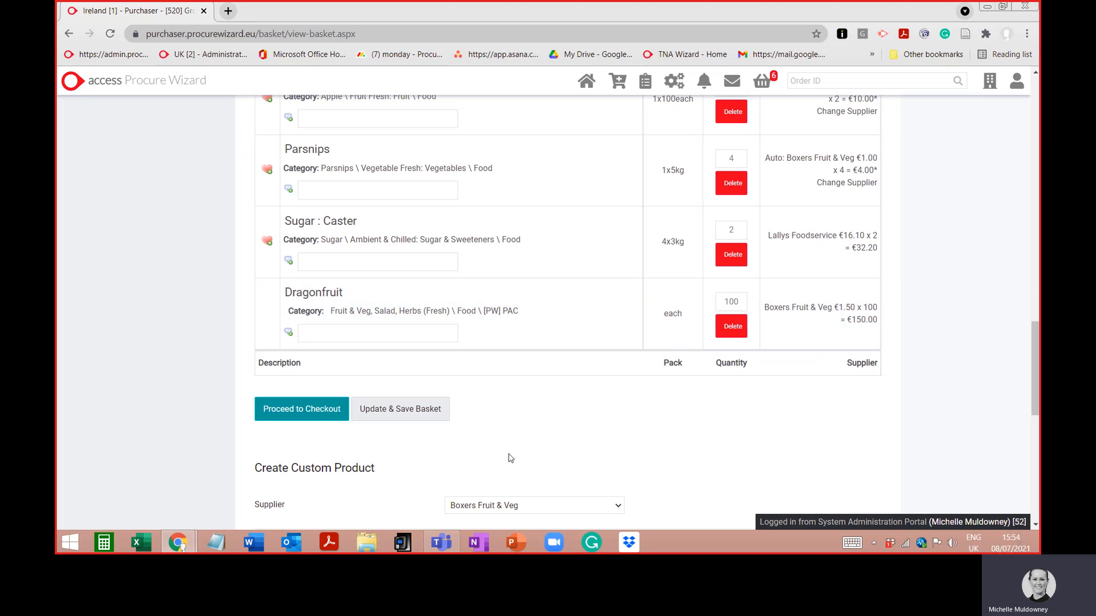
scroll(511, 458, "up", 10)
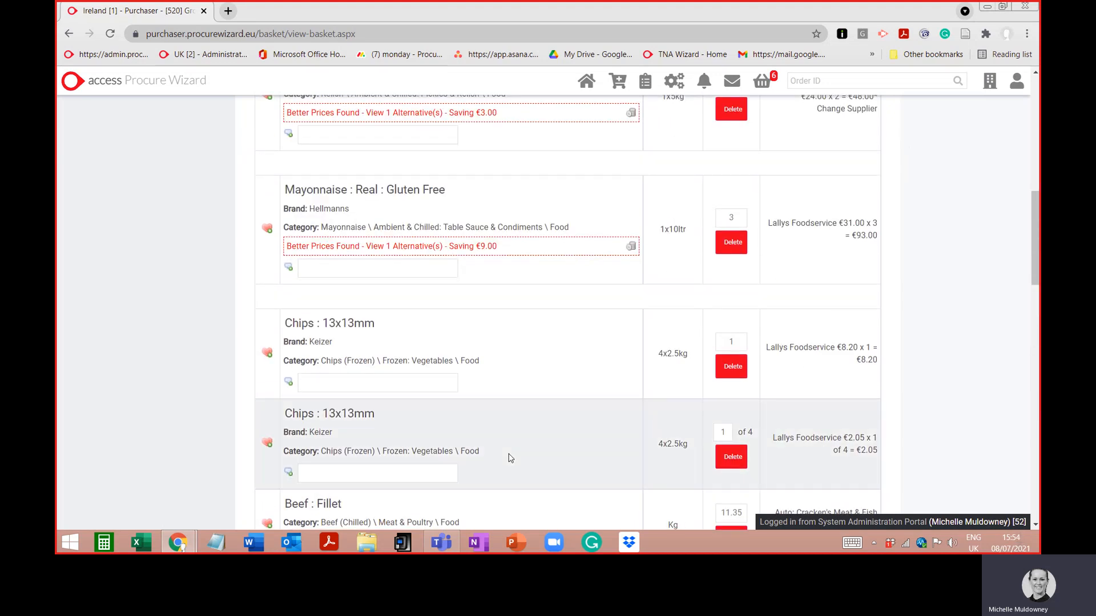
scroll(510, 458, "down", 10)
scroll(510, 458, "down", 2)
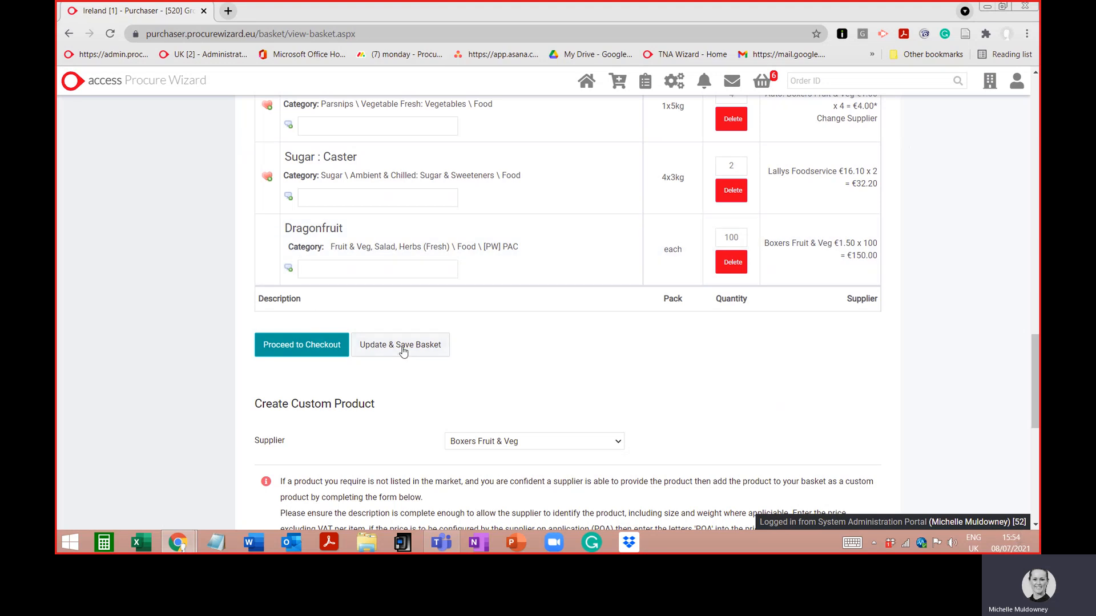
left_click(326, 355)
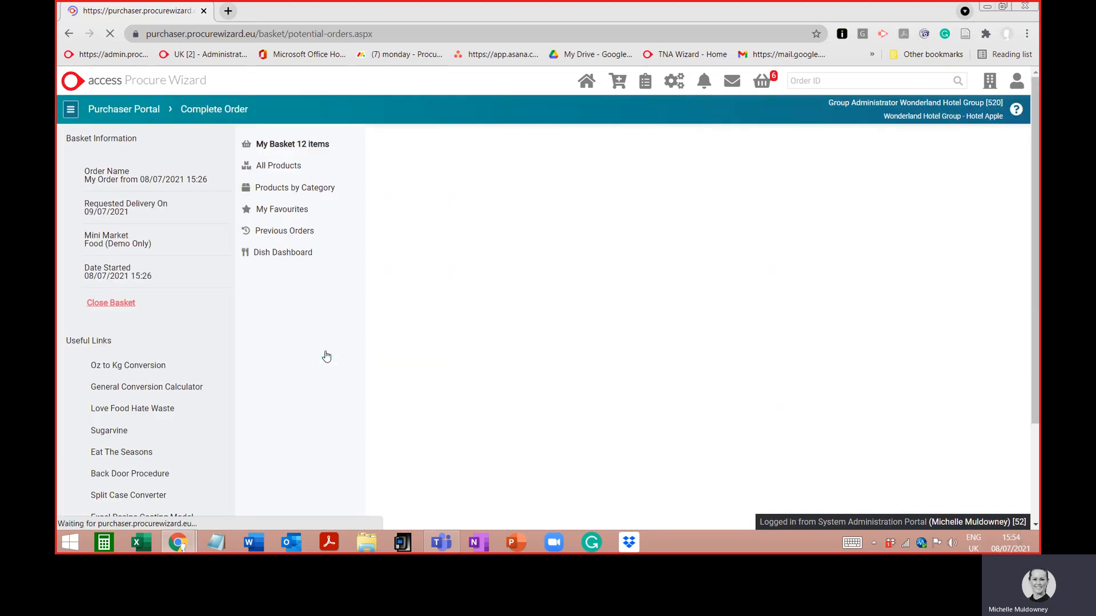
Step: Examine the split order option's estimated delivery dates, delivery charges, and net and tax amounts for each supplier
scroll(431, 388, "down", 1)
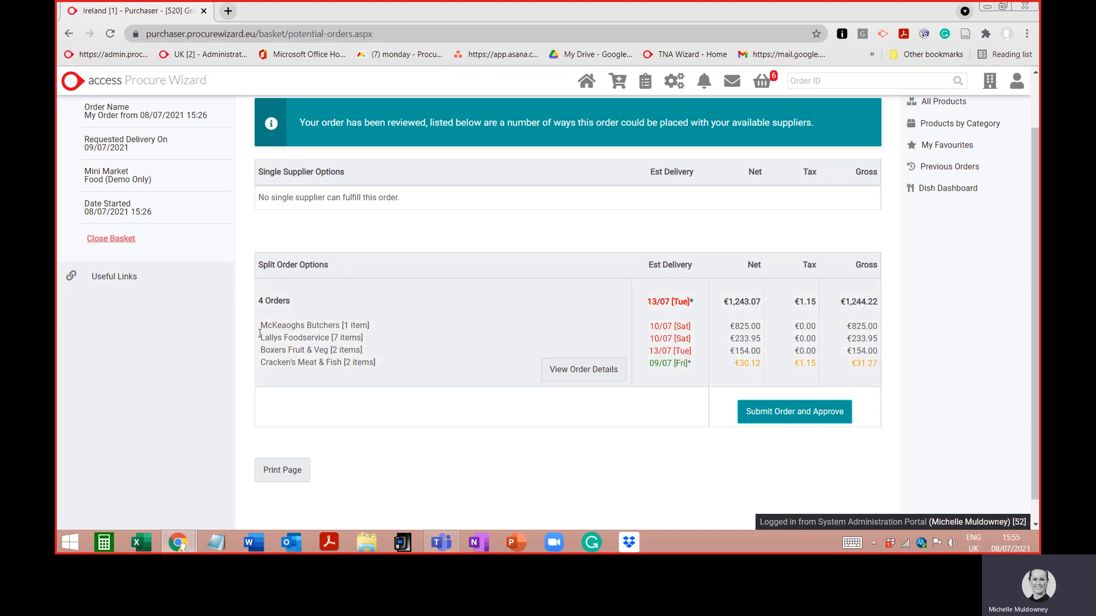
mouse_move(691, 304)
mouse_move(680, 368)
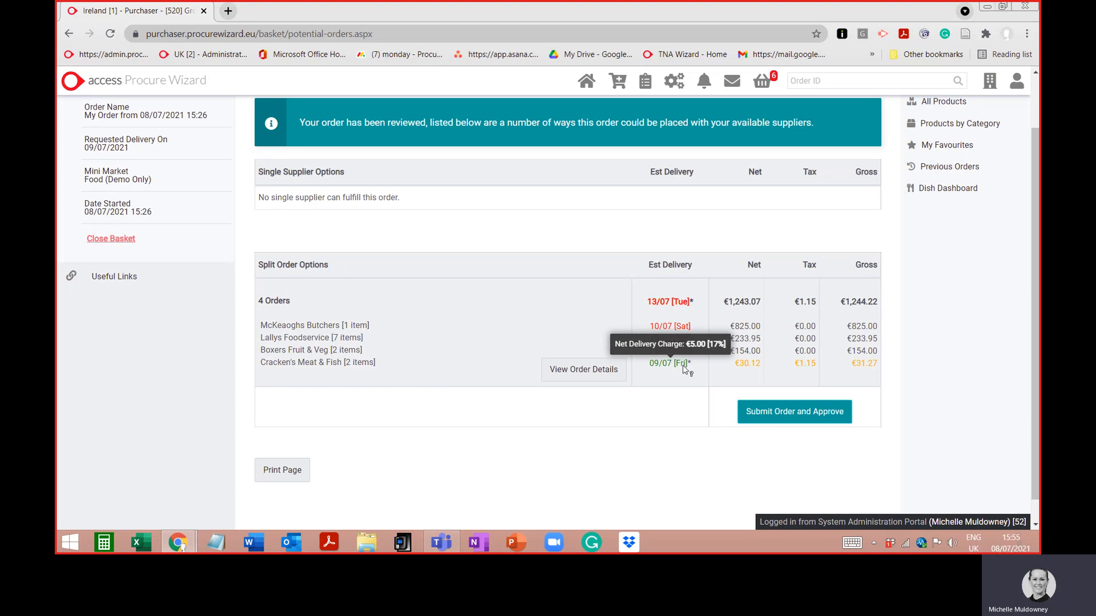
mouse_move(747, 368)
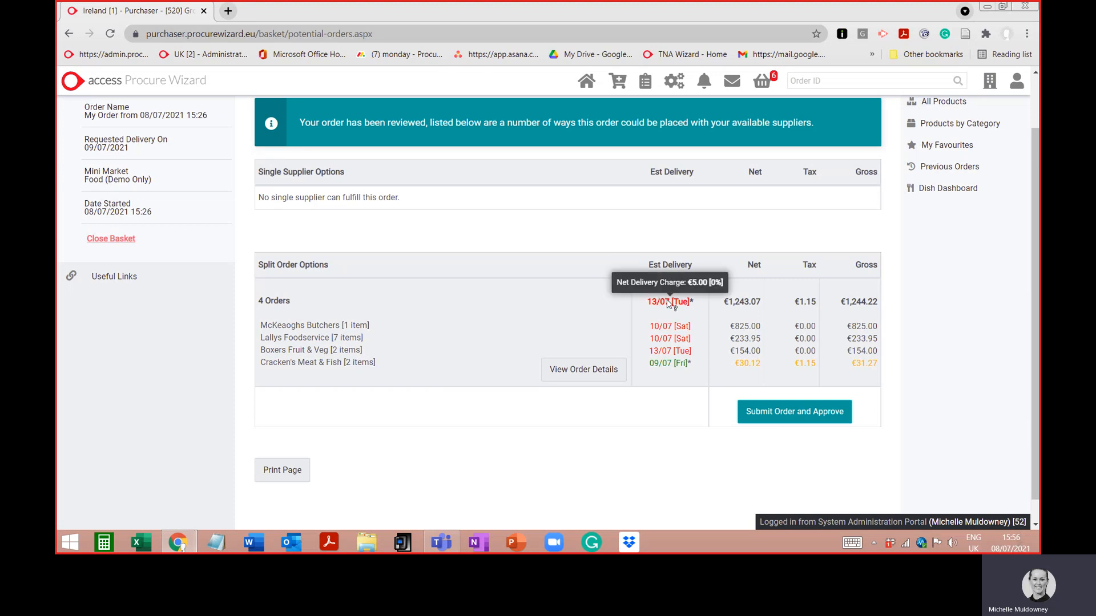
mouse_move(804, 367)
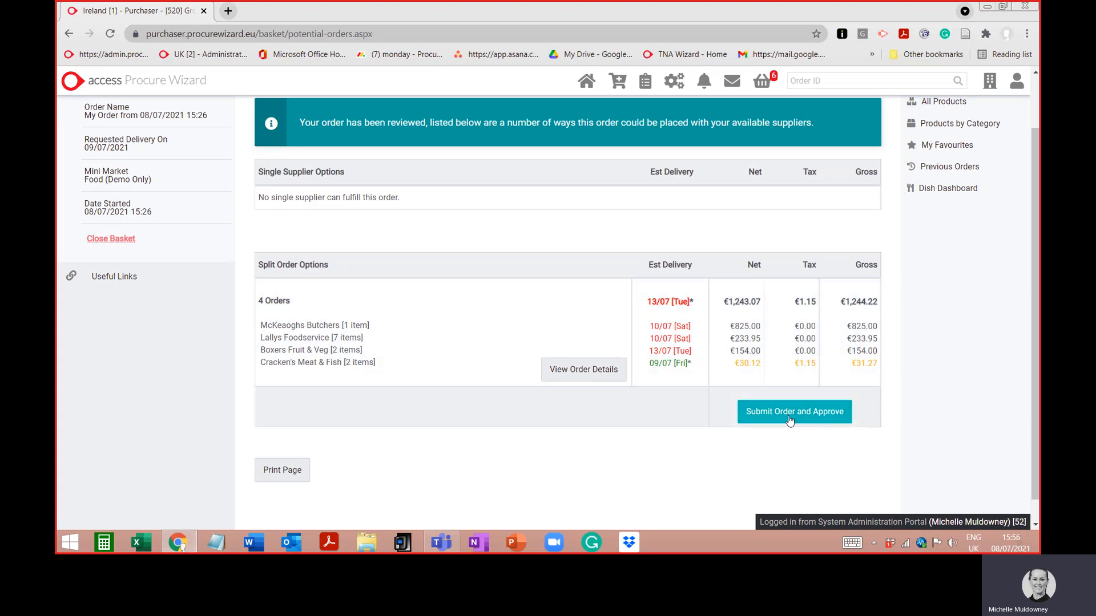
Step: Open the split order's details and review each supplier's products, comments, special instructions field and totals
left_click(577, 376)
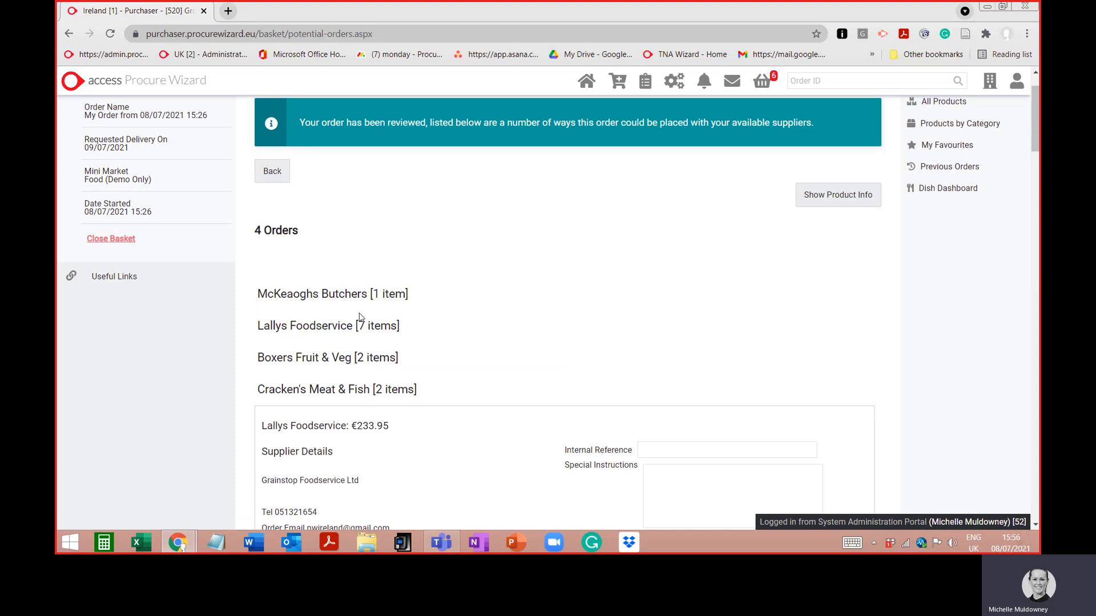
scroll(536, 366, "down", 4)
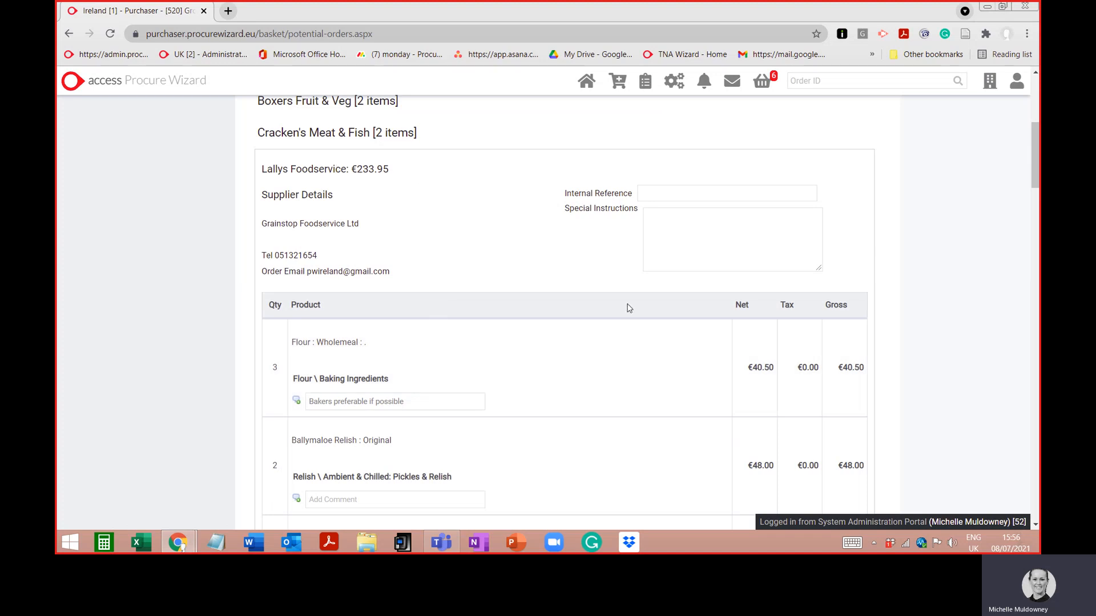
left_click(682, 230)
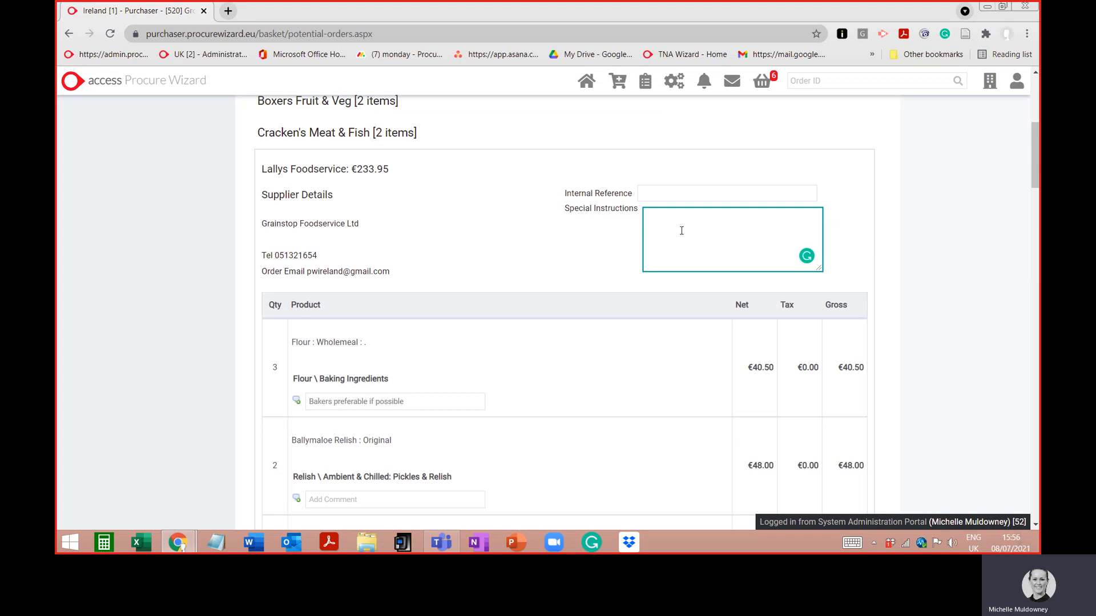
scroll(681, 230, "down", 5)
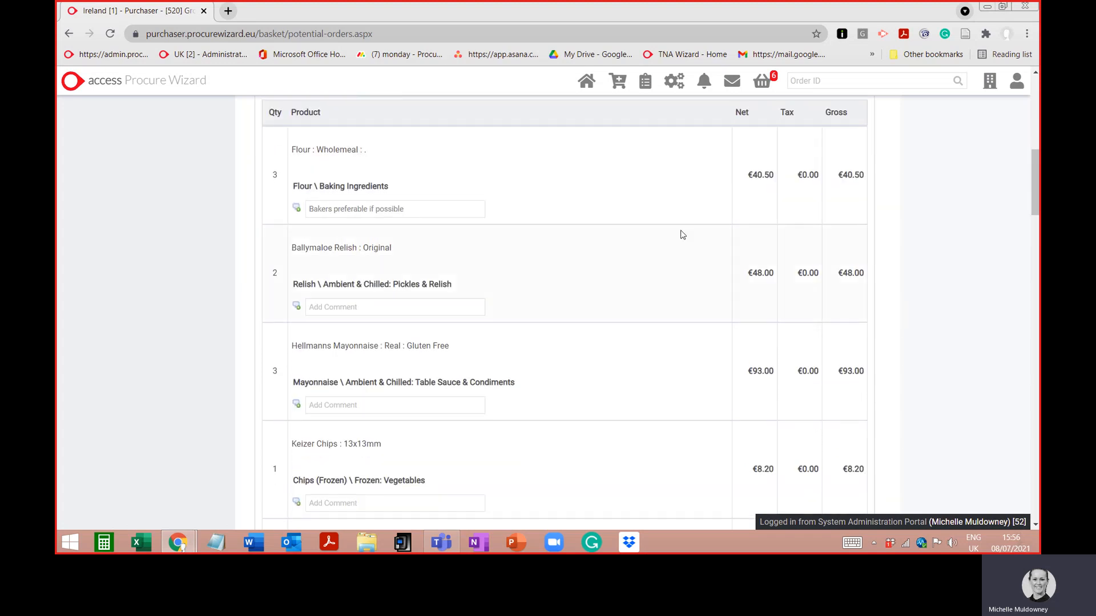
scroll(682, 234, "down", 10)
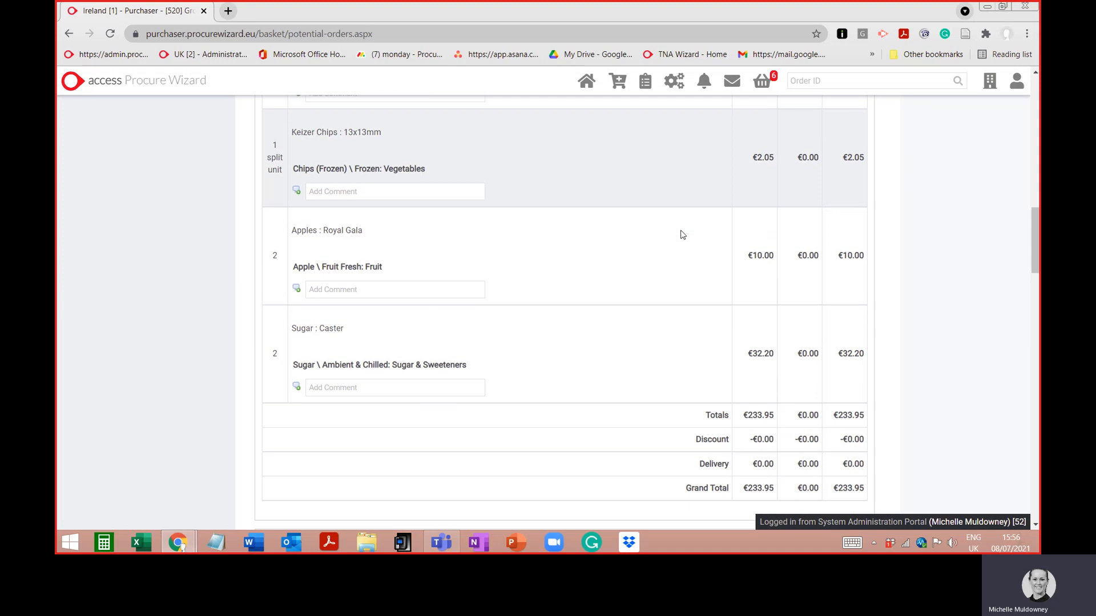
scroll(681, 231, "down", 1)
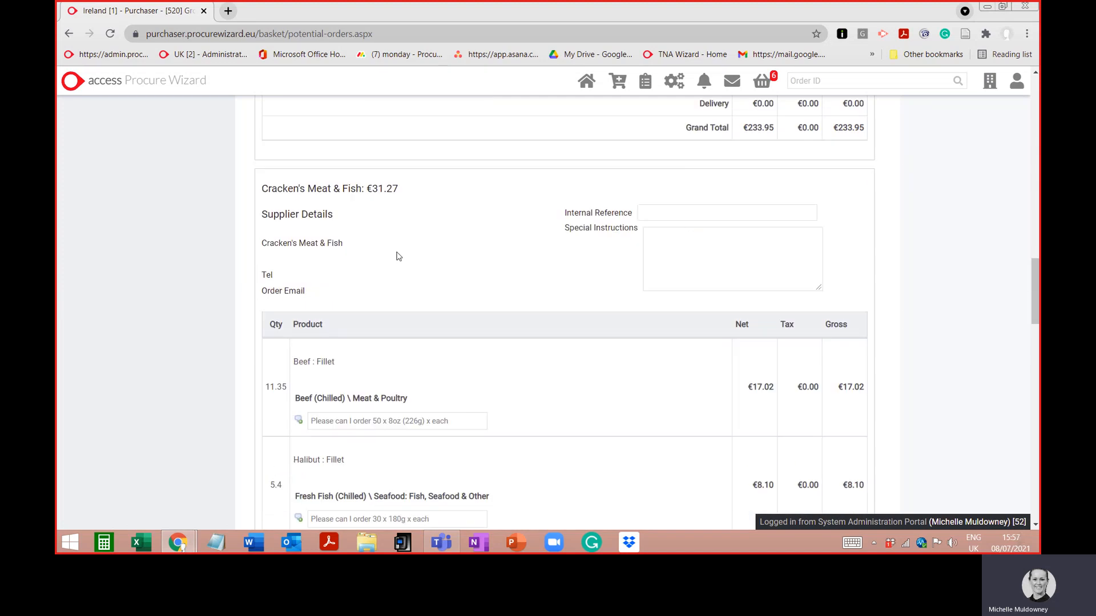
scroll(398, 256, "down", 1)
scroll(399, 257, "down", 8)
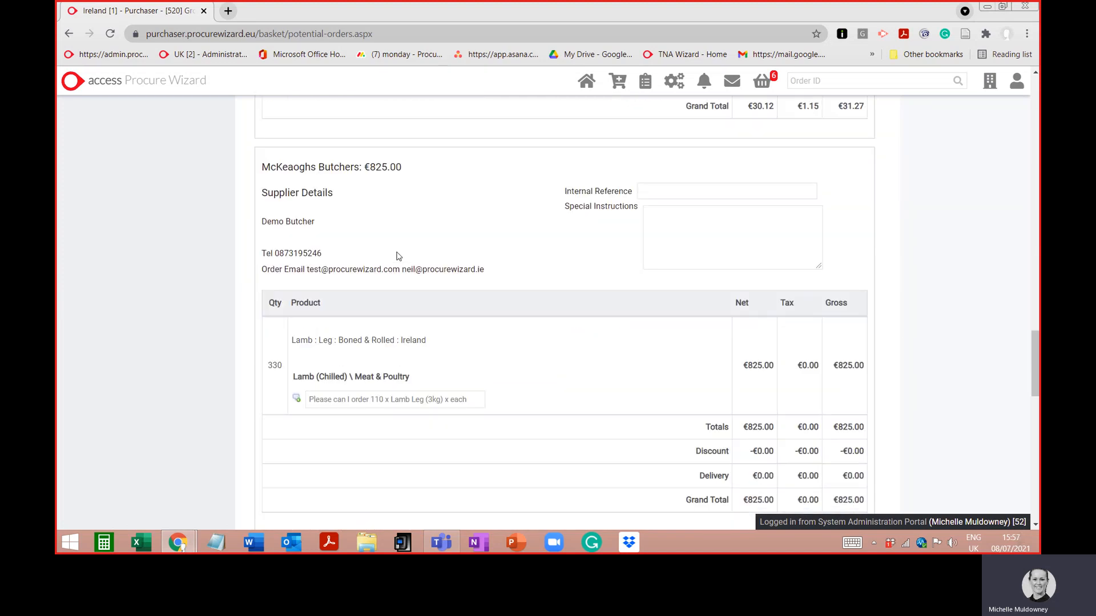
scroll(399, 256, "down", 9)
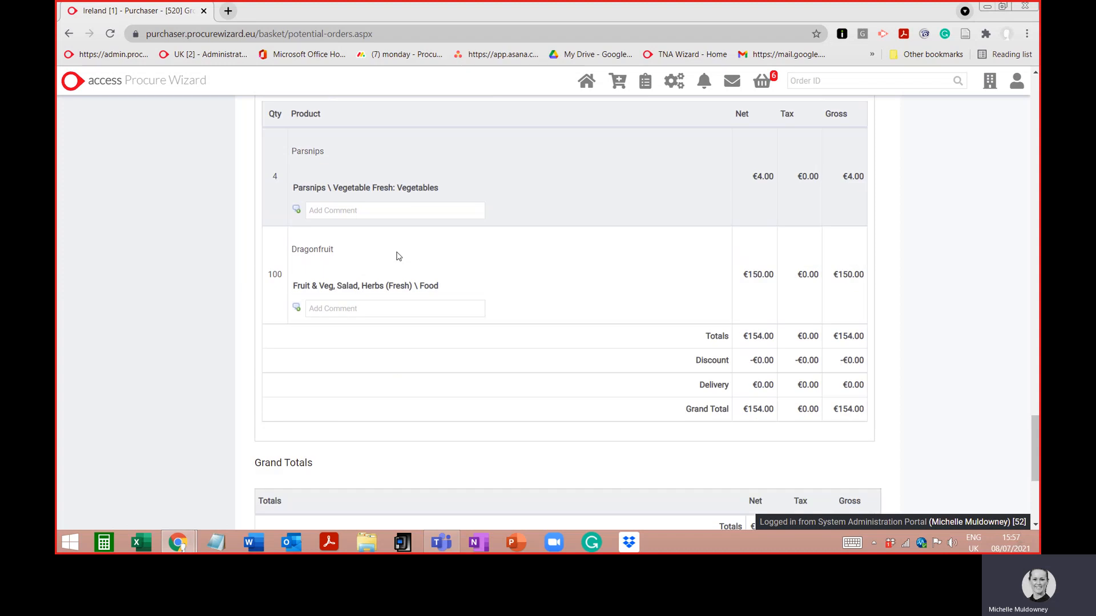
scroll(398, 256, "down", 3)
Step: Enter "test" as the special instructions for the Boxers Fruit & Veg order and return to the split order options
scroll(397, 255, "up", 7)
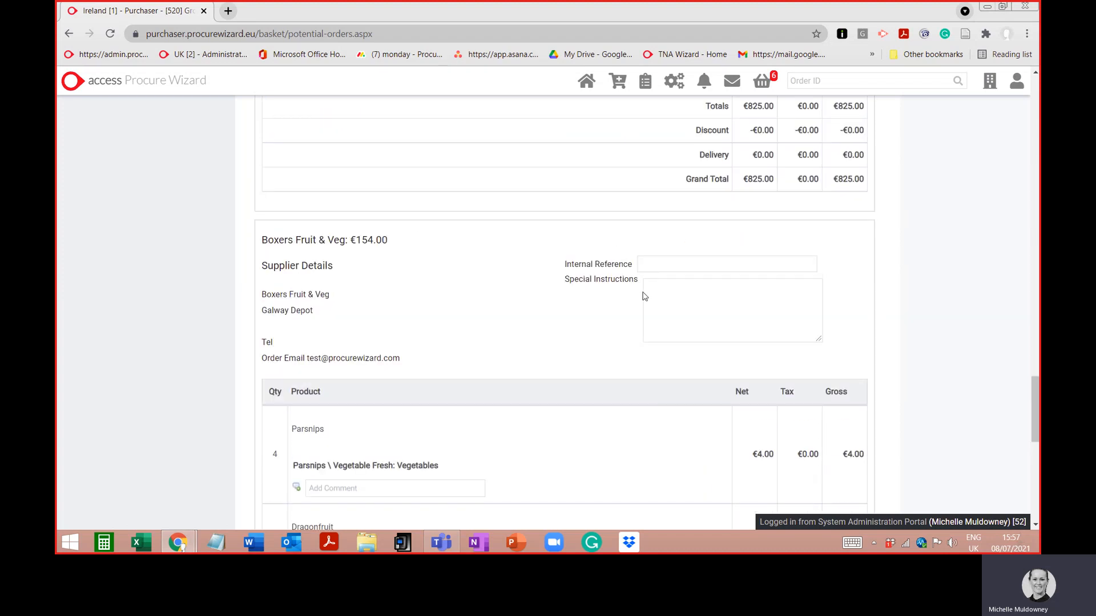
left_click(662, 285)
type("test")
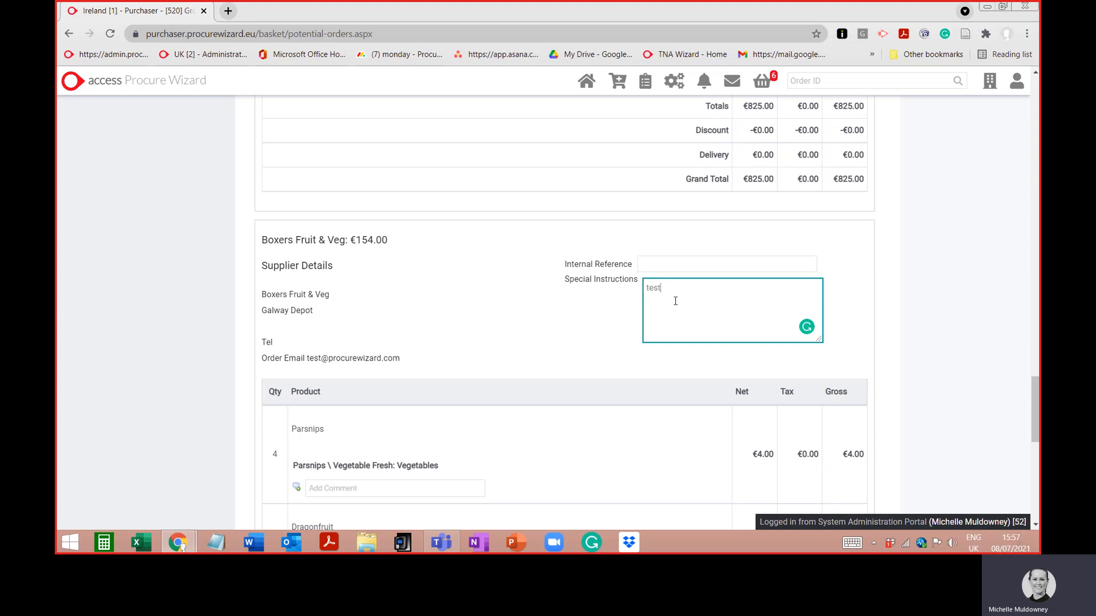
scroll(675, 301, "down", 10)
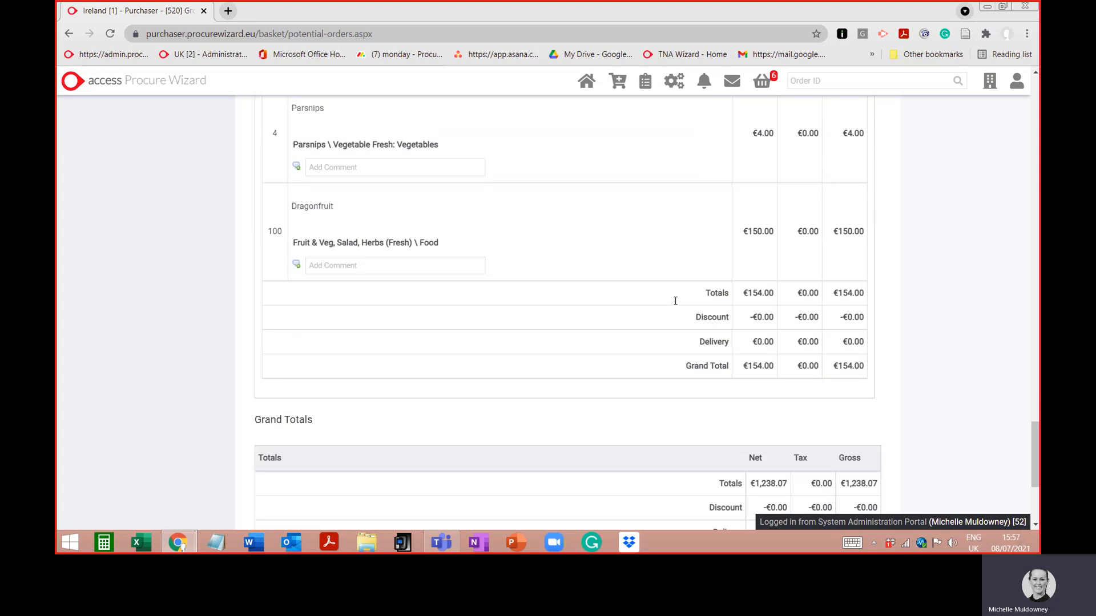
left_click(295, 404)
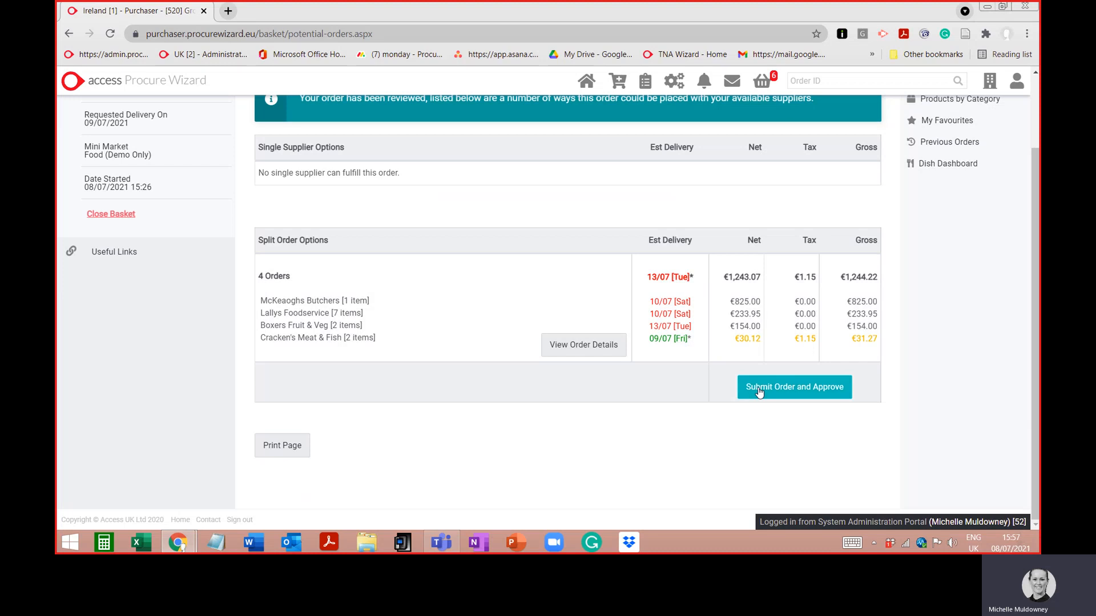
Step: Submit and approve the split order, and open the placed Lallys Foodservice purchase order
left_click(792, 394)
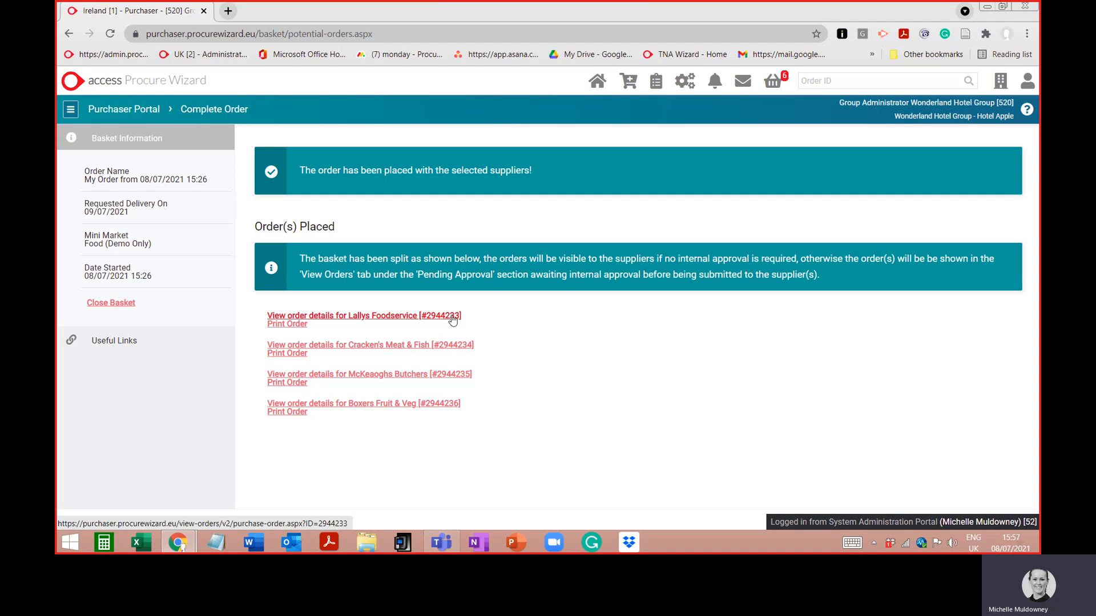
left_click(307, 318)
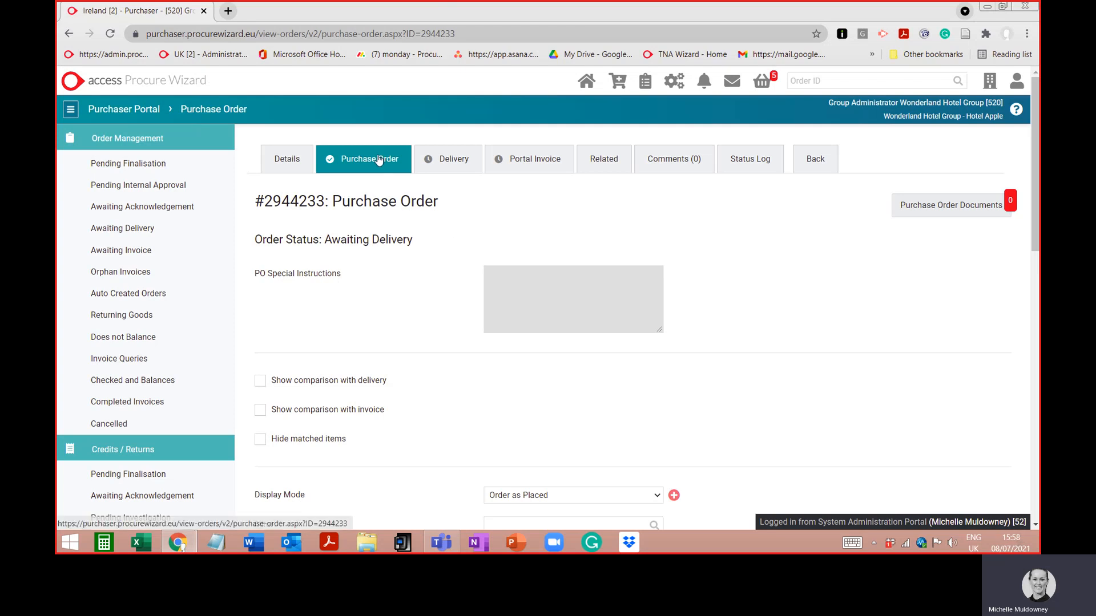
Step: Return to the portal home page and examine the future, today's and outstanding deliveries in the Expected Deliveries 28 Day Overview
left_click(581, 85)
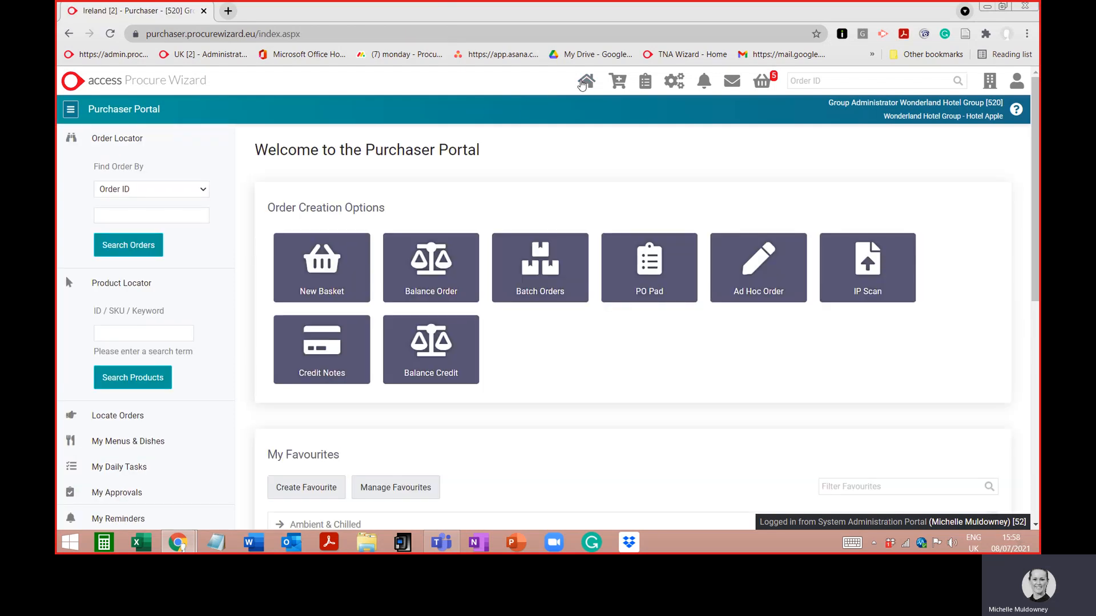
scroll(693, 252, "down", 5)
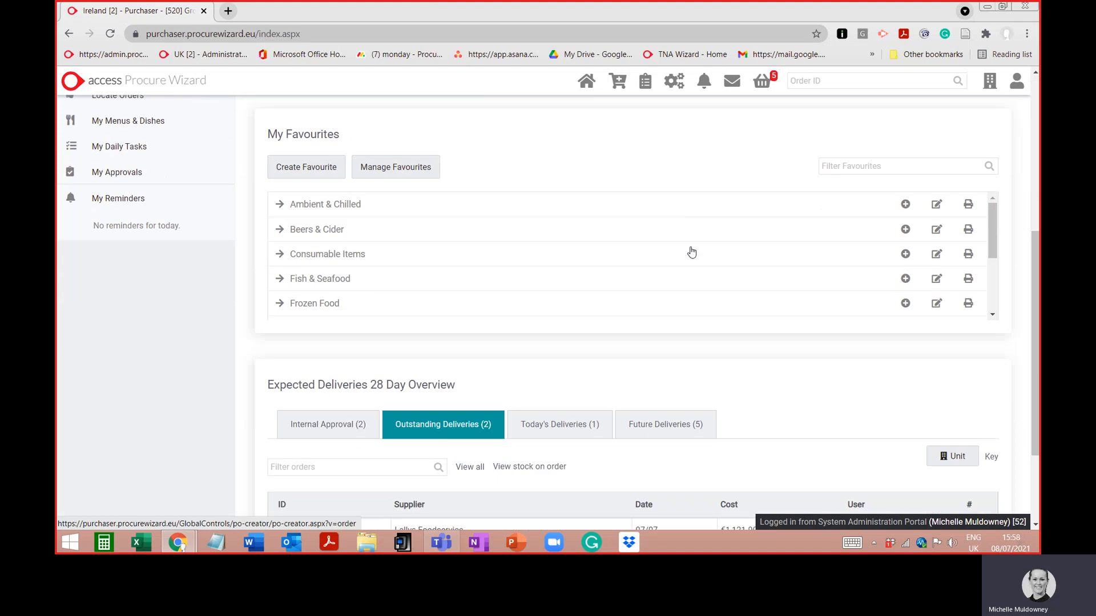
scroll(694, 251, "down", 3)
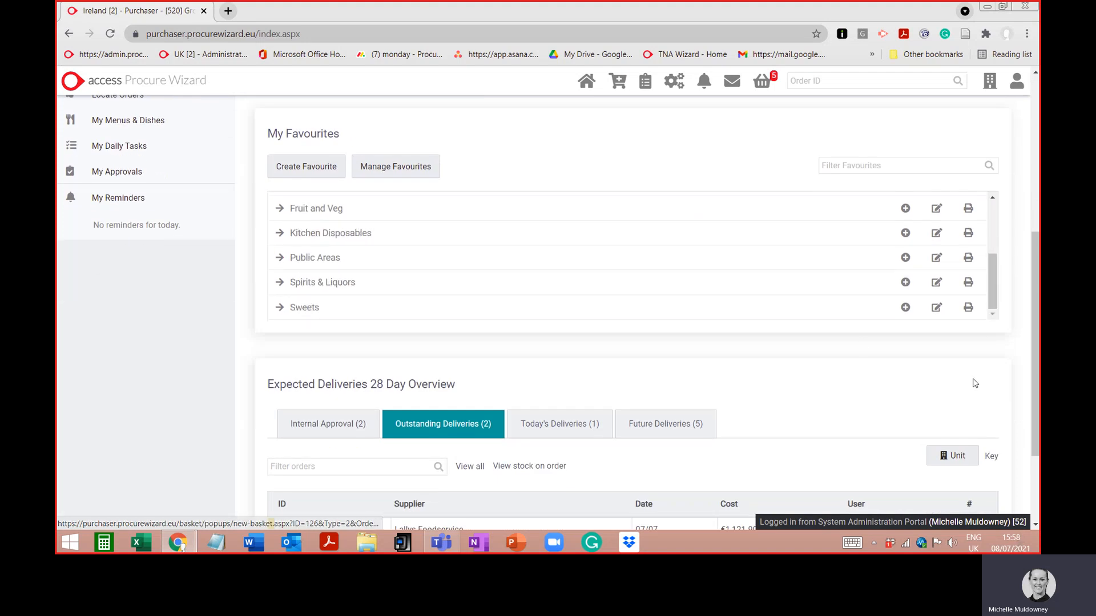
scroll(973, 386, "down", 3)
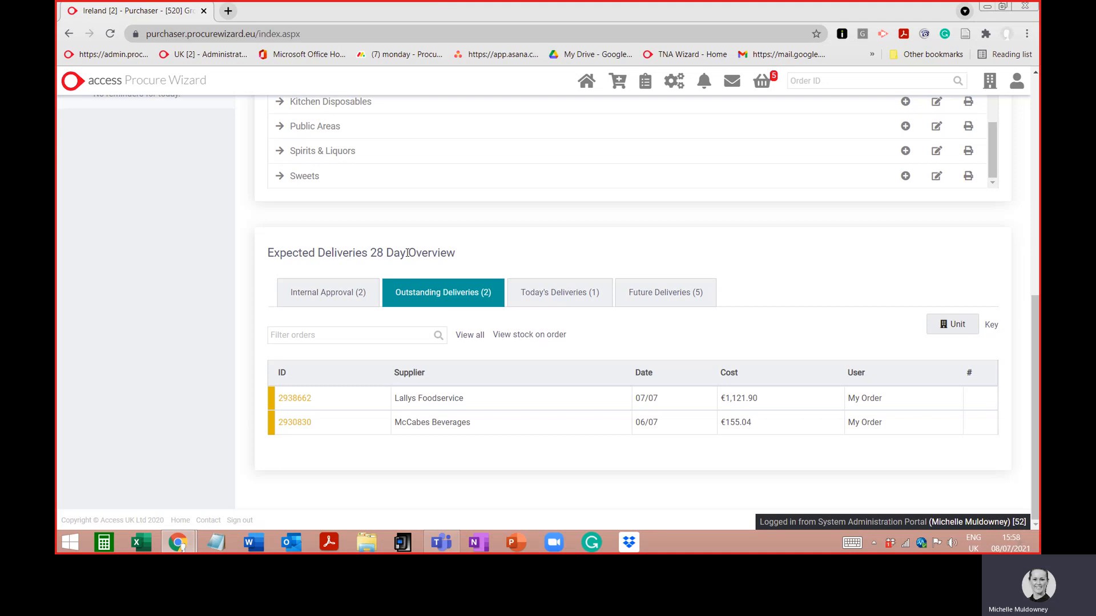
left_click(649, 294)
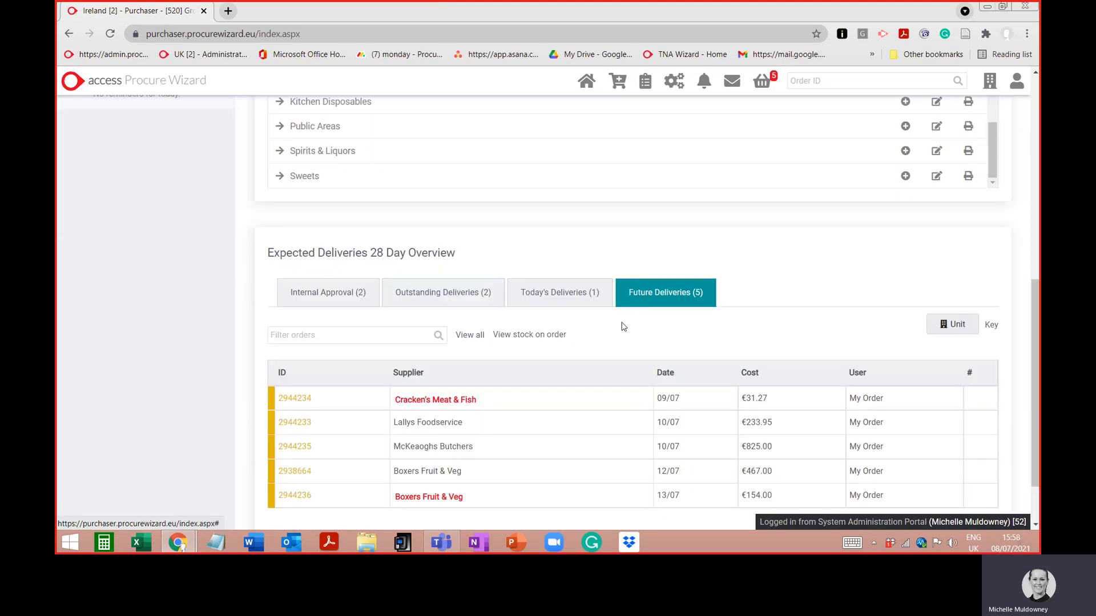
scroll(624, 326, "down", 2)
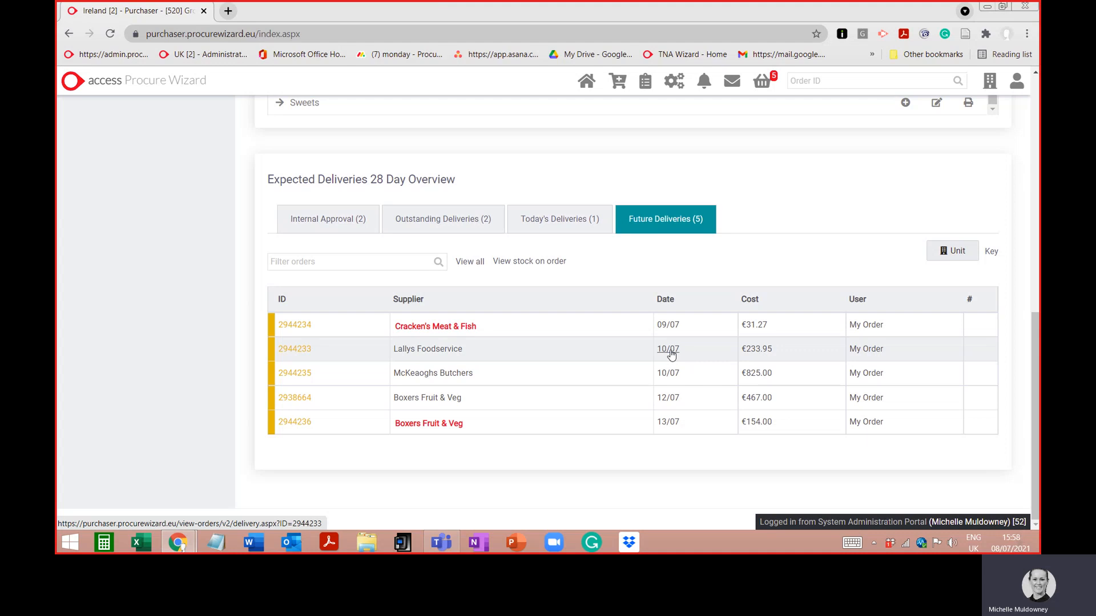
left_click(567, 219)
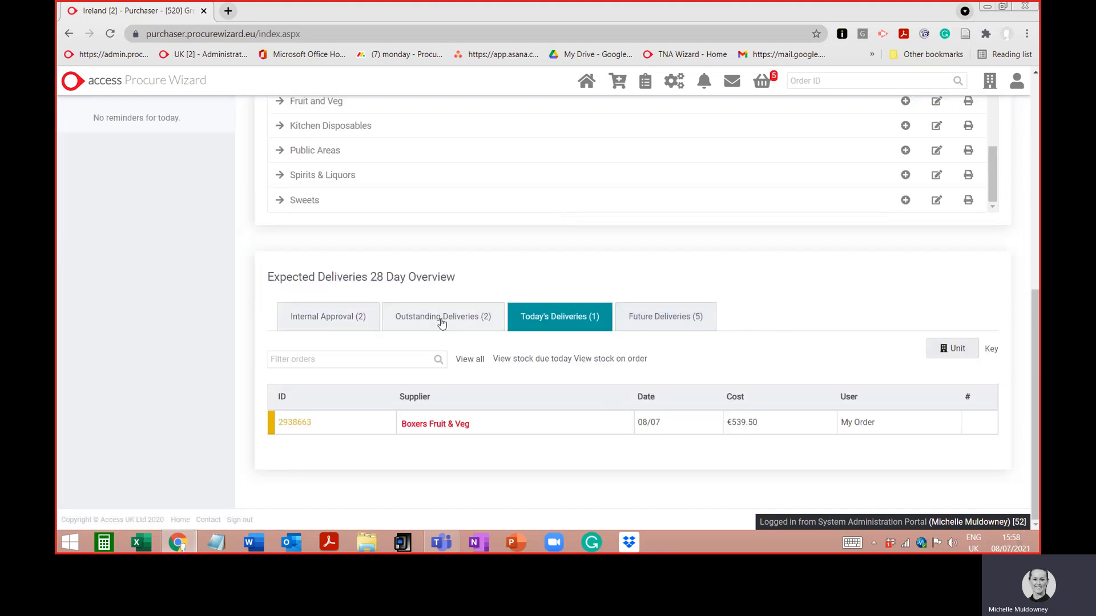
left_click(445, 319)
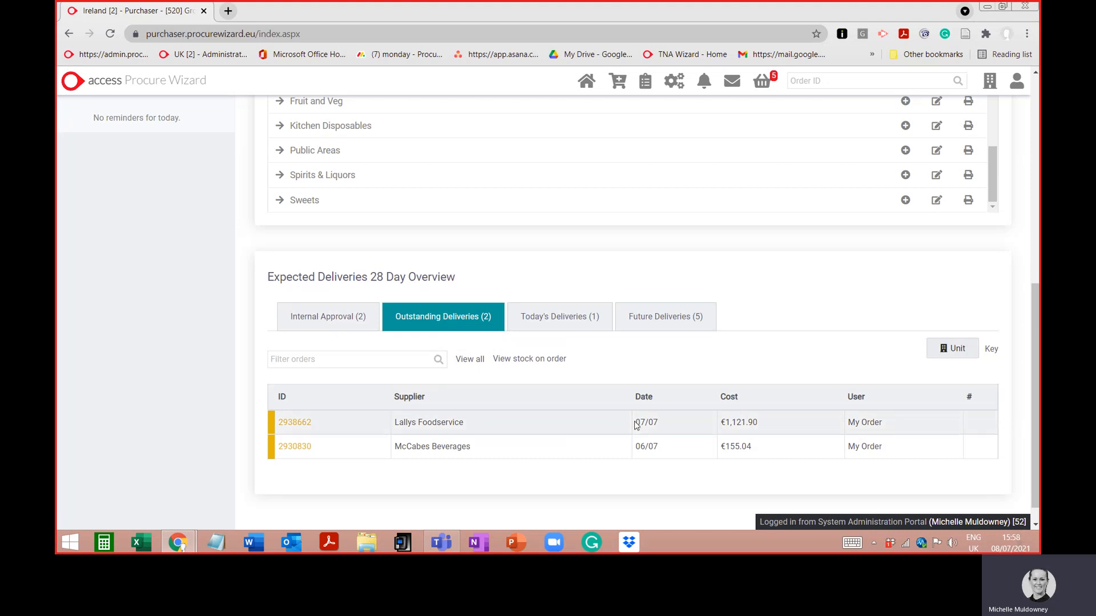
Step: Review the order creation options and the My Favourites list as the two ways of starting a basket
scroll(635, 425, "up", 8)
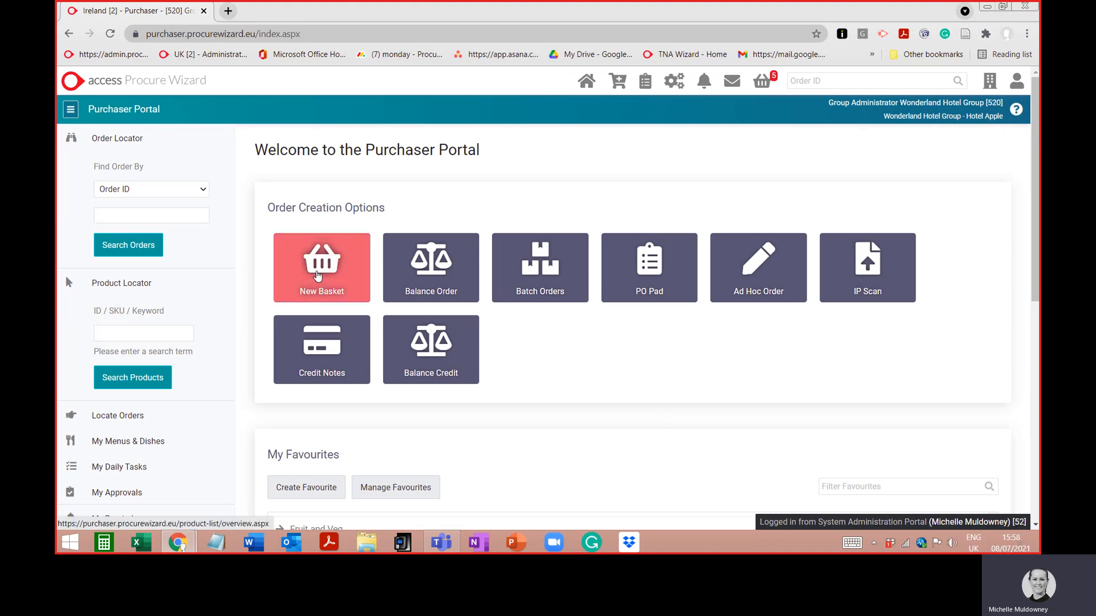
scroll(457, 482, "down", 2)
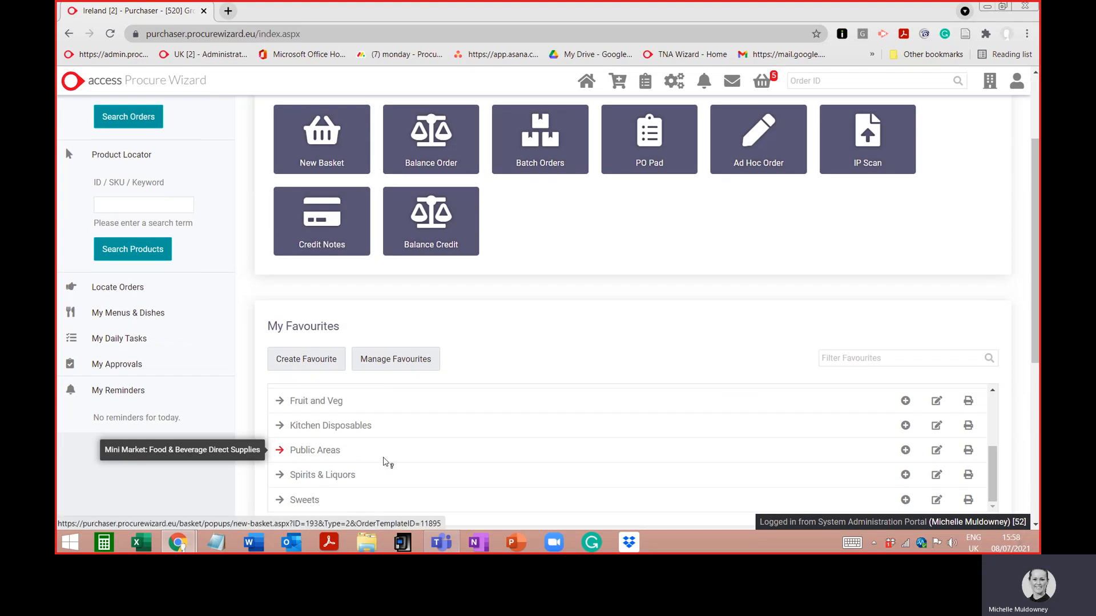
scroll(385, 462, "up", 3)
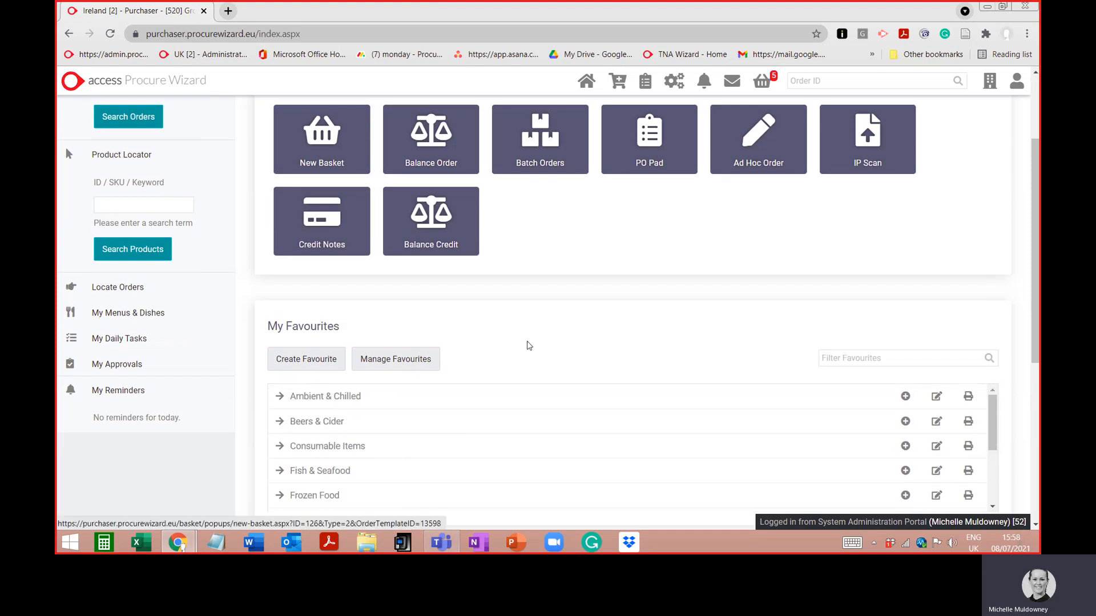
scroll(527, 341, "up", 2)
scroll(530, 341, "up", 1)
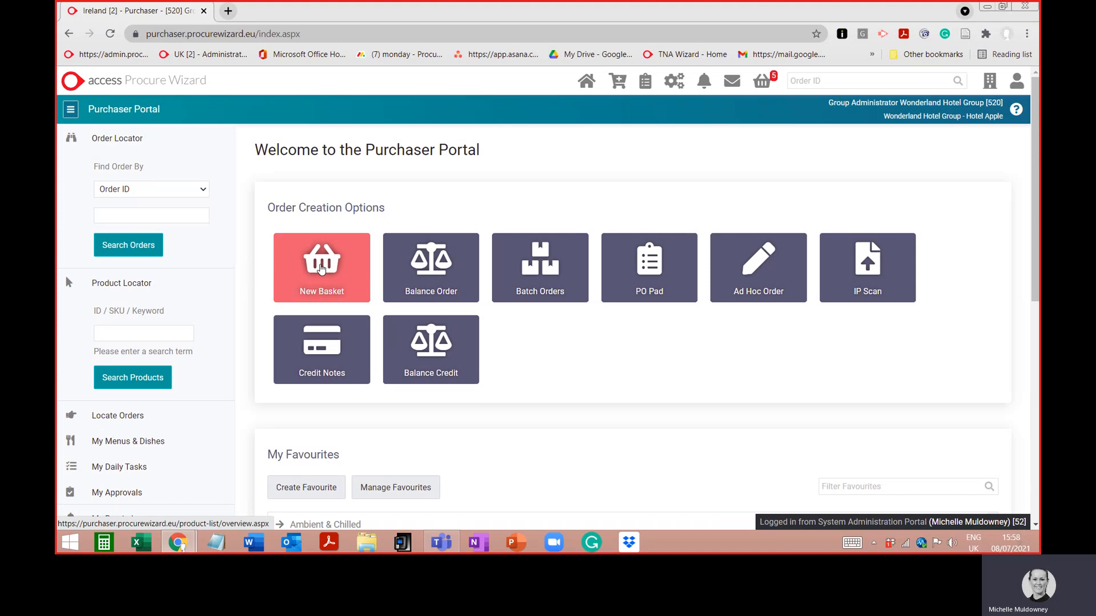
scroll(321, 269, "down", 3)
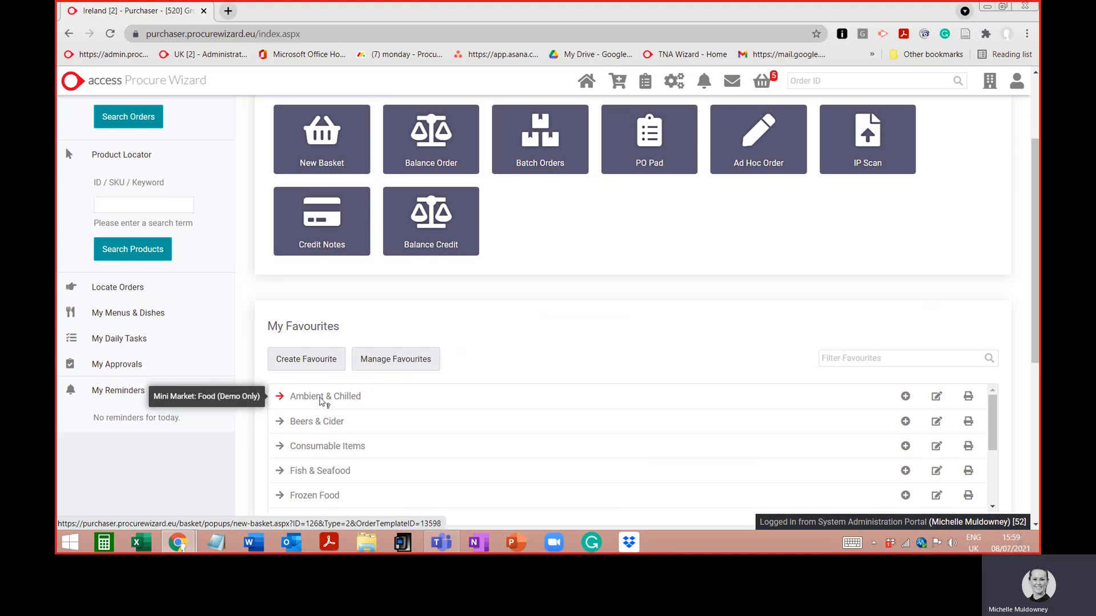
scroll(322, 401, "up", 3)
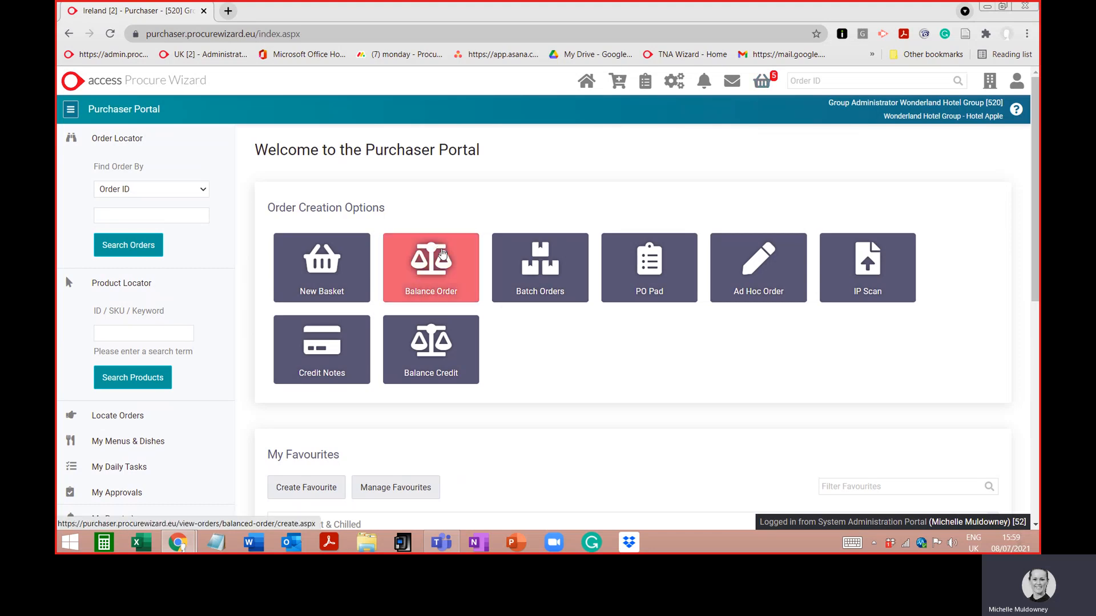
scroll(443, 253, "down", 1)
scroll(443, 254, "down", 1)
scroll(440, 268, "up", 1)
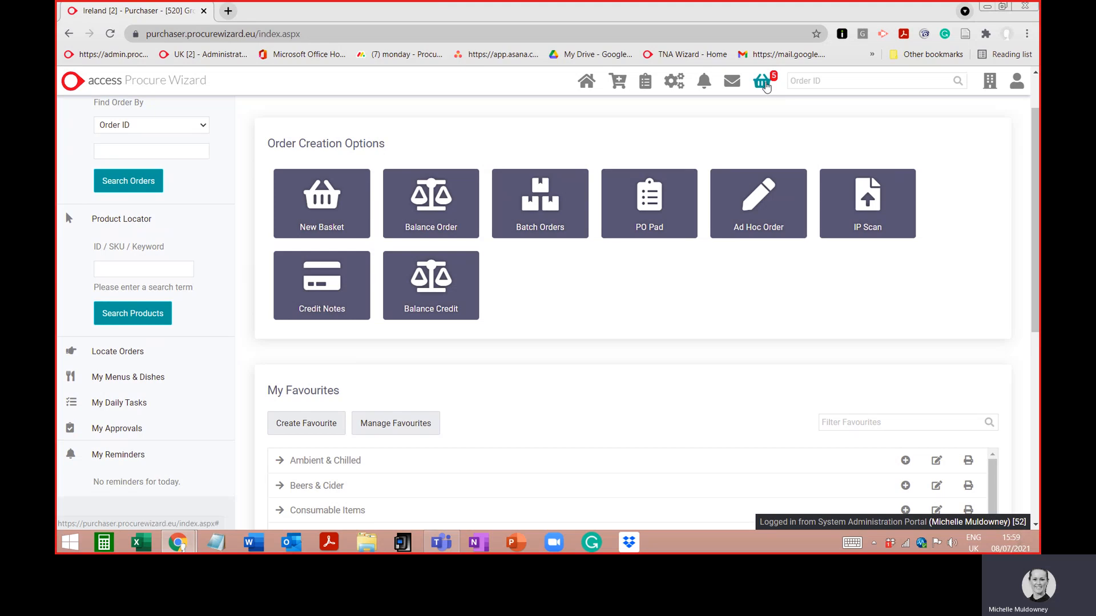
Step: Delete all the saved Food baskets, including the one named TEST, and close the basket list
left_click(763, 82)
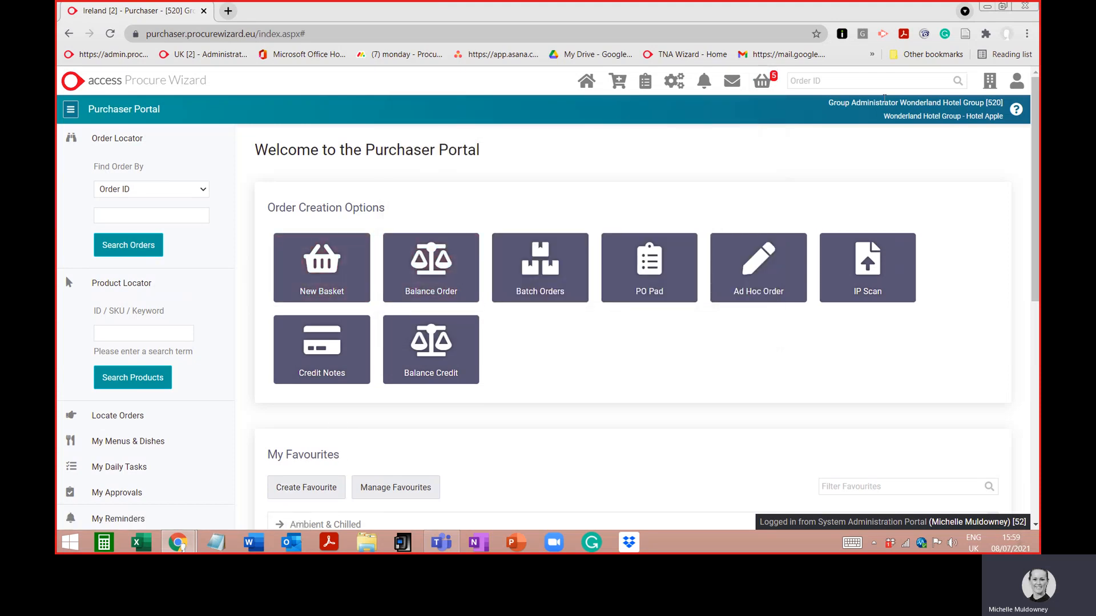
mouse_move(771, 83)
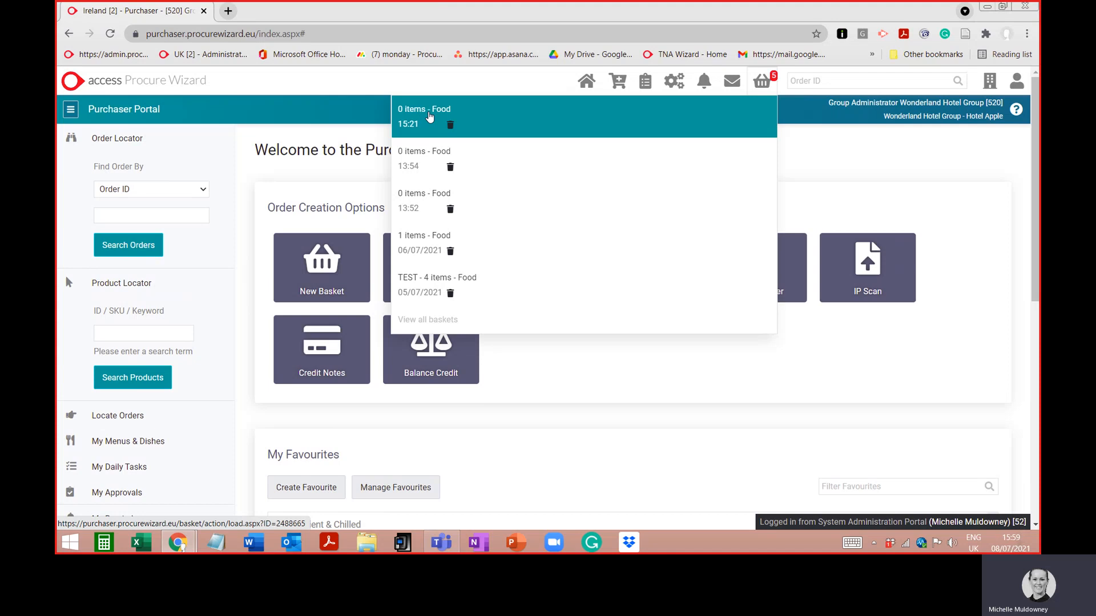
left_click(450, 125)
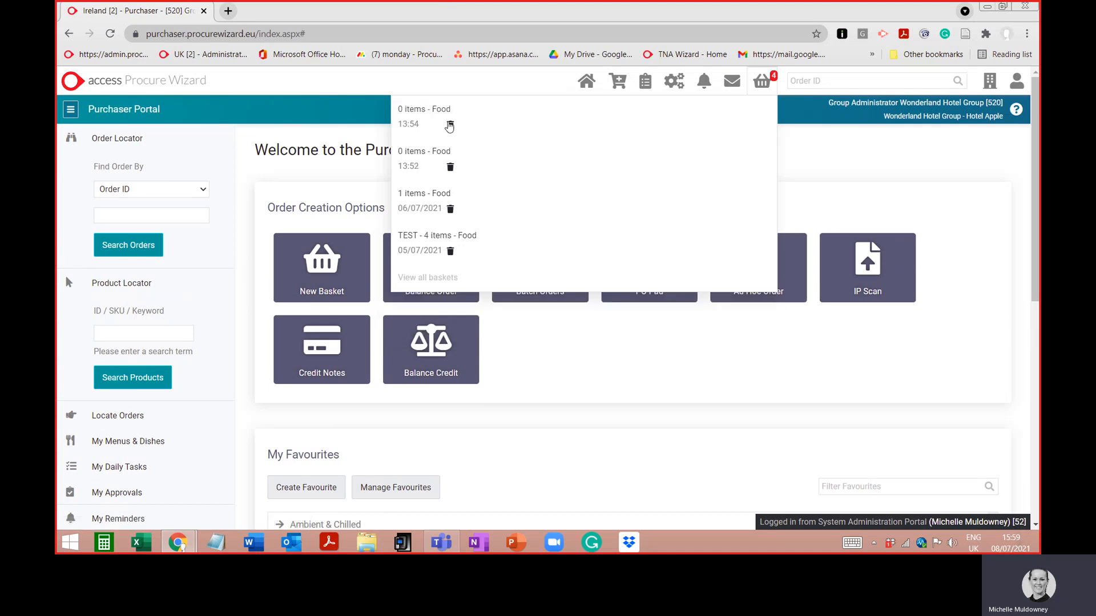
left_click(449, 125)
left_click(449, 125)
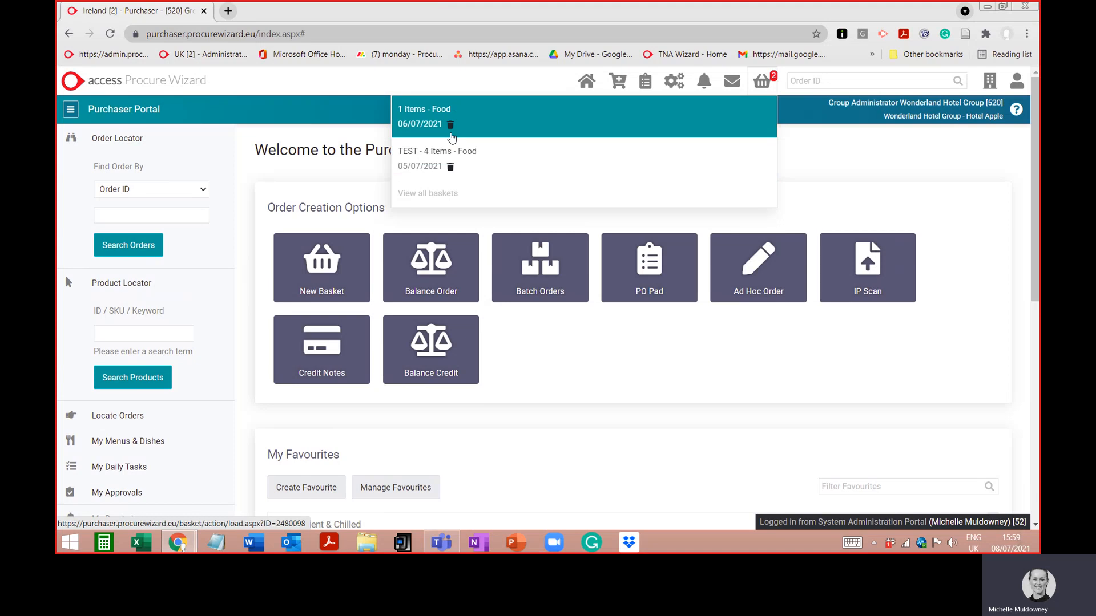
left_click(450, 126)
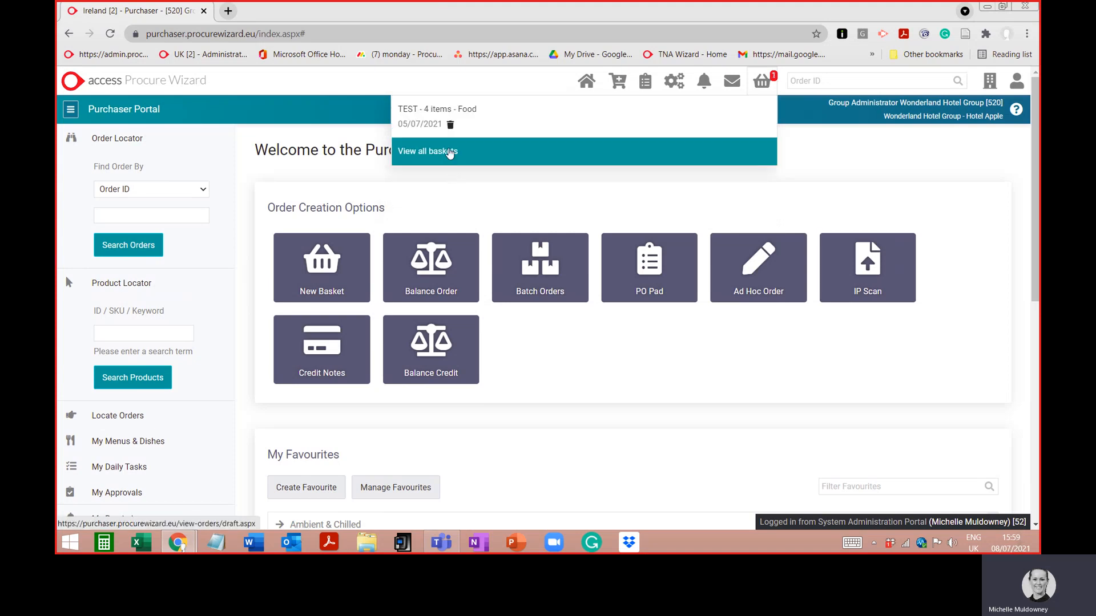
left_click(451, 125)
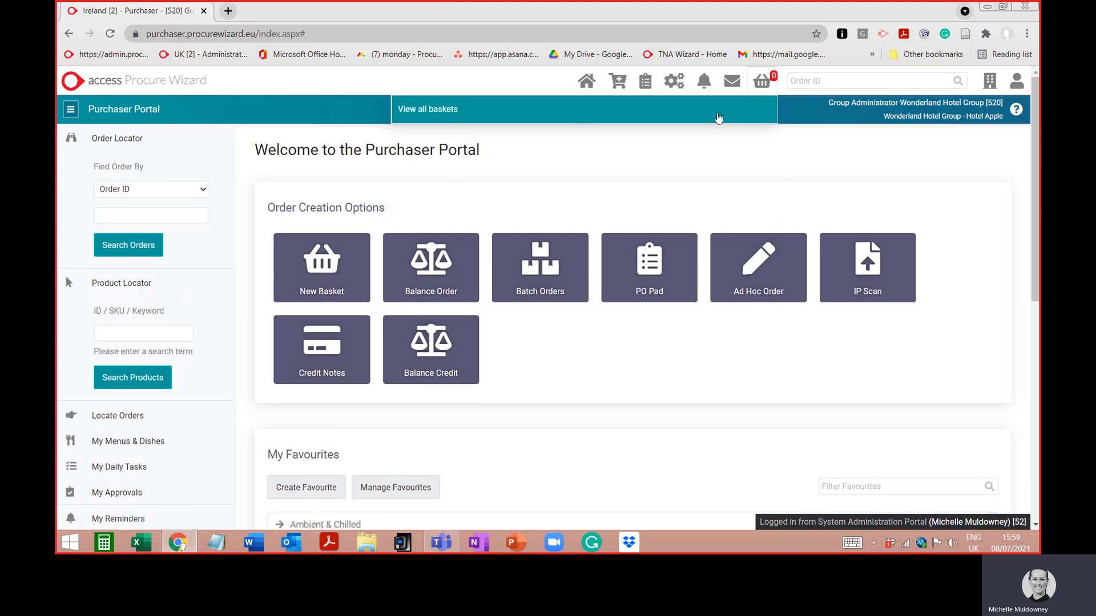
left_click(509, 75)
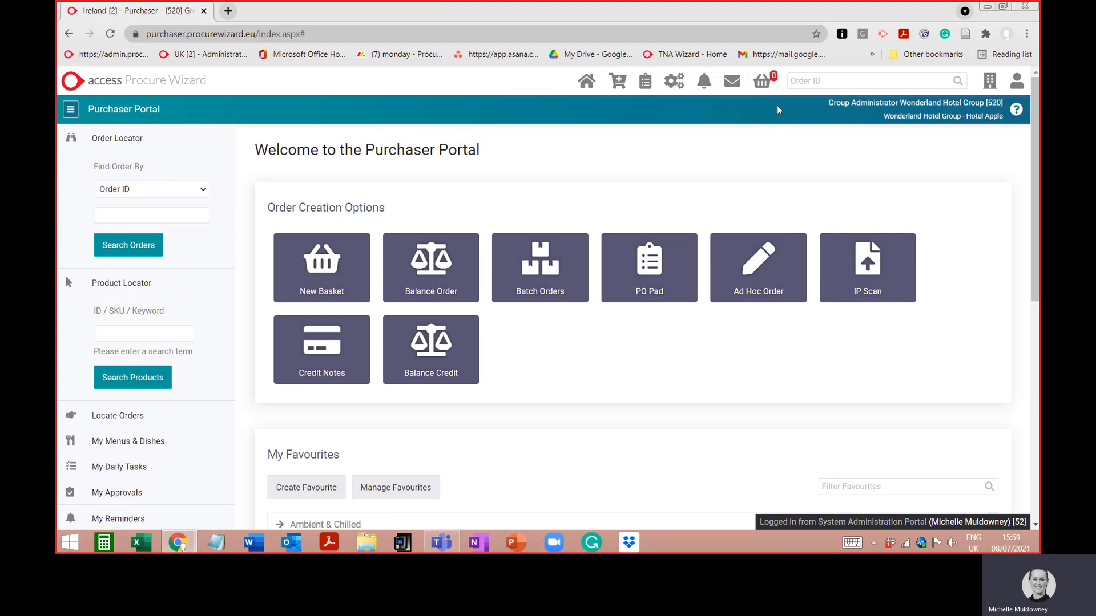